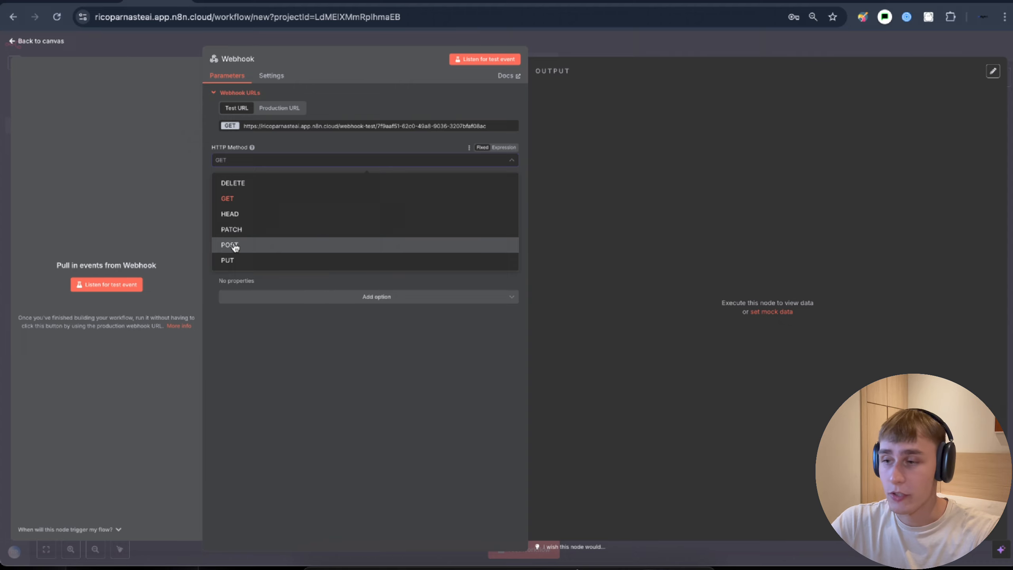
# - Set the Webhook trigger to POST with the path 'elevenlabs' and return to the canvas
pyautogui.click(235, 246)
pyautogui.moveTo(335, 189); pyautogui.dragTo(211, 187)
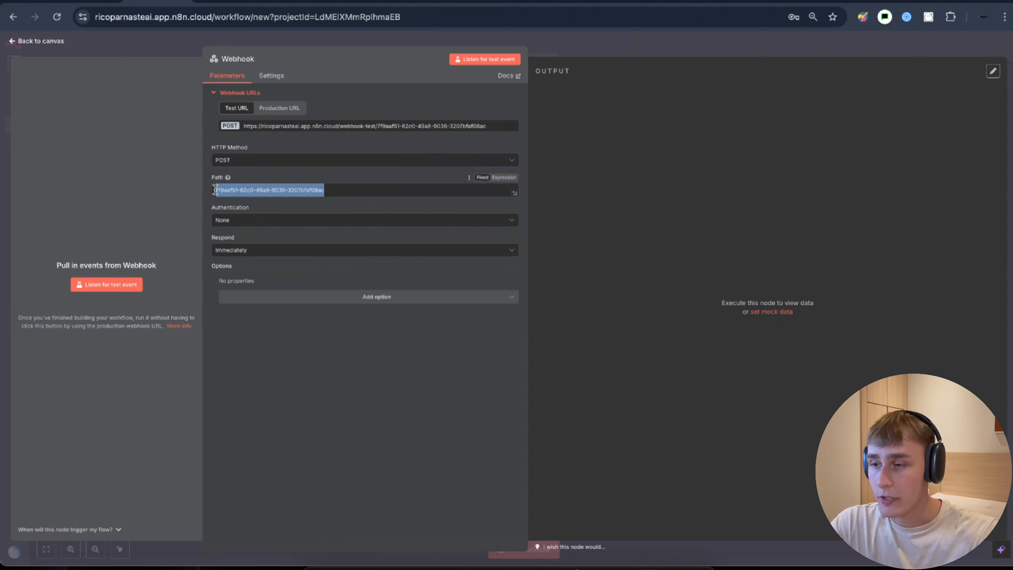
pyautogui.write('elevenlabs')
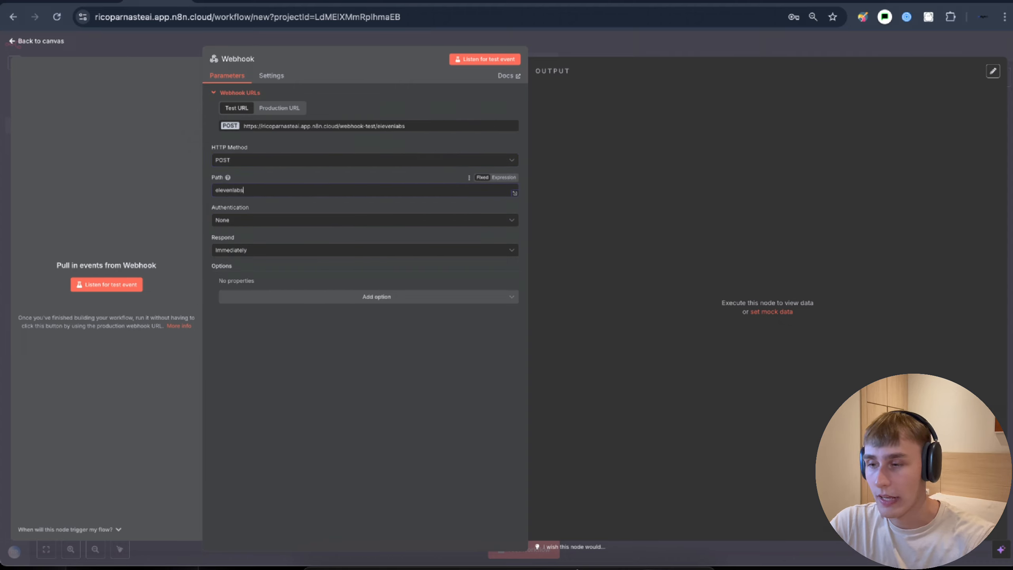
pyautogui.click(565, 49)
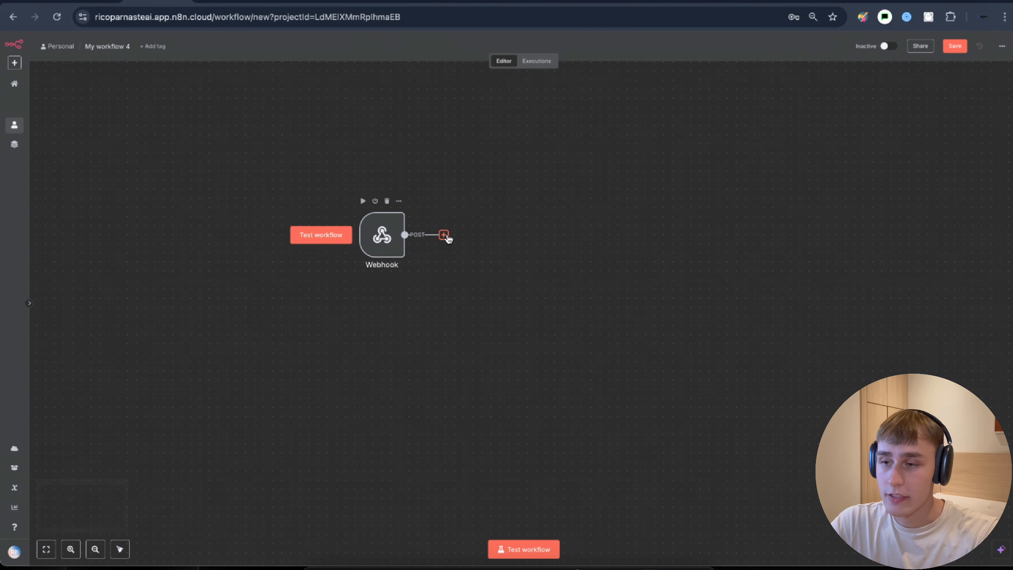
pyautogui.click(444, 235)
# - Add an AI Agent node after the Webhook
pyautogui.write('ai')
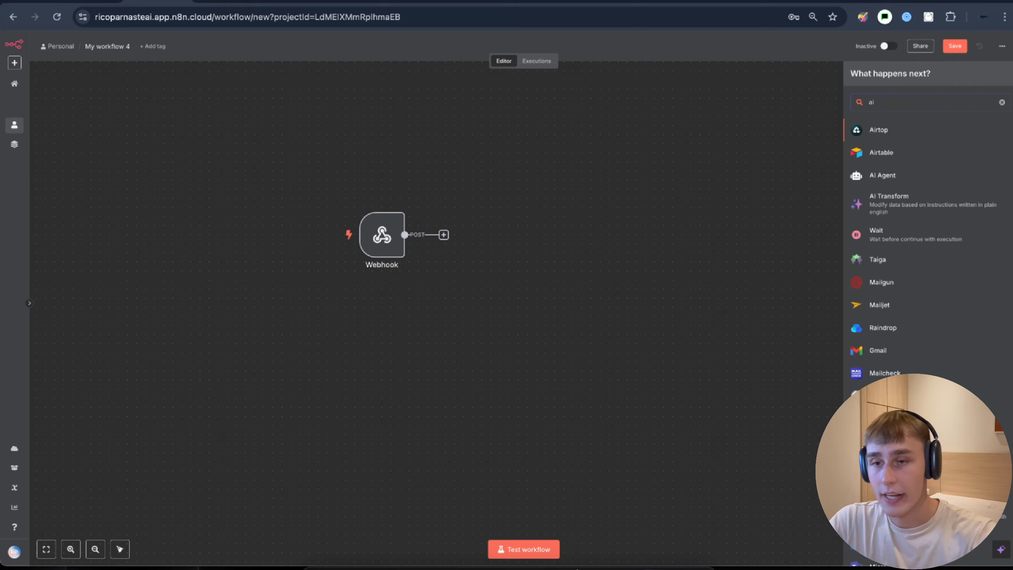
pyautogui.click(869, 177)
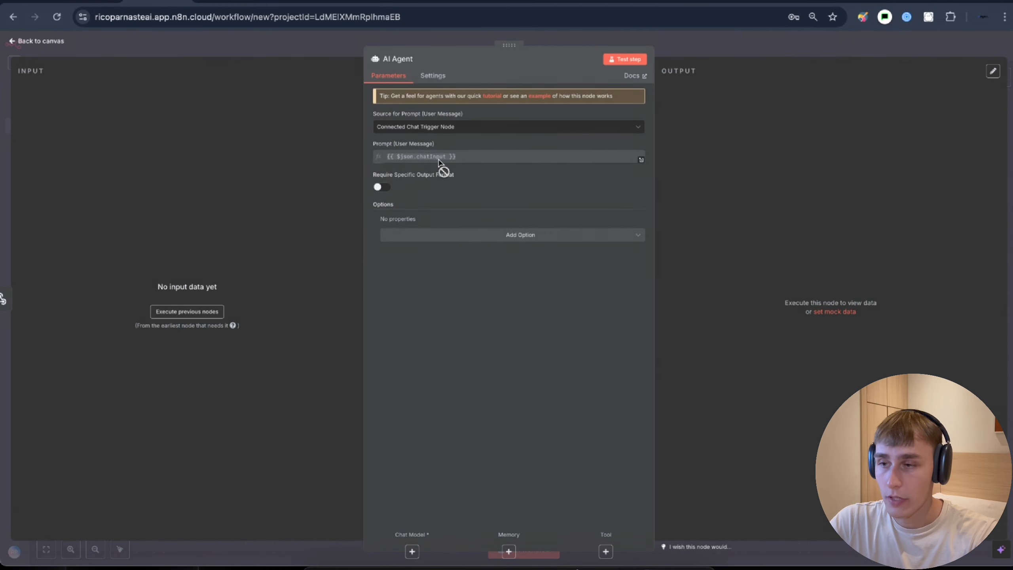
pyautogui.click(714, 47)
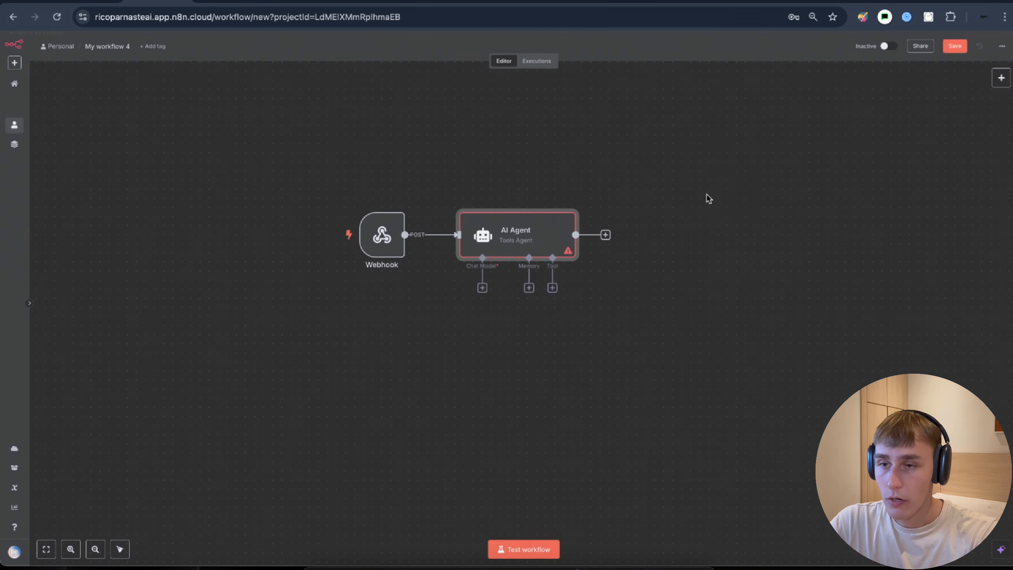
# - Attach an OpenAI Chat Model using gpt-4.1-nano to the AI Agent
pyautogui.click(482, 287)
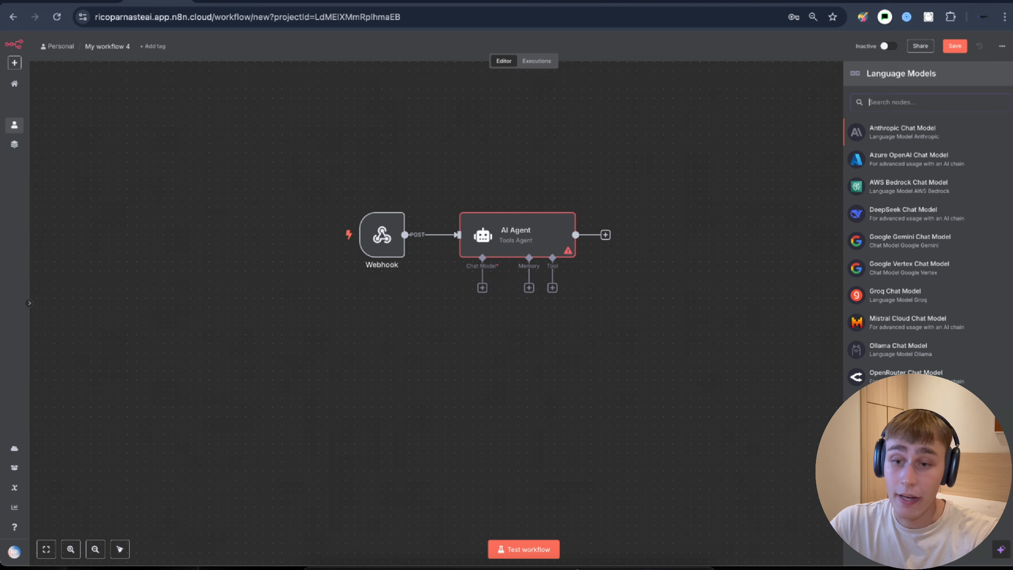
pyautogui.click(905, 404)
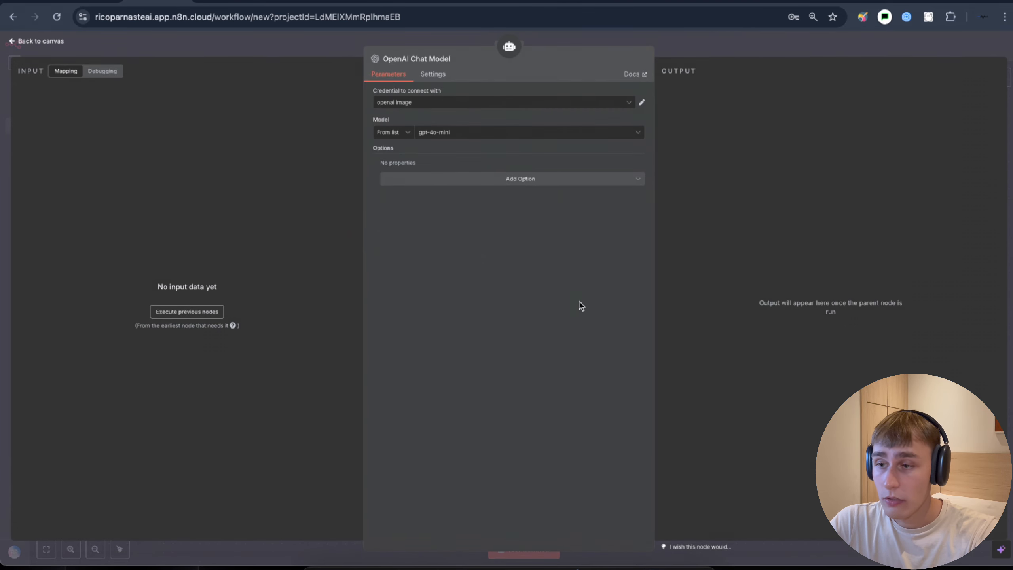
pyautogui.click(449, 136)
pyautogui.write('4.1')
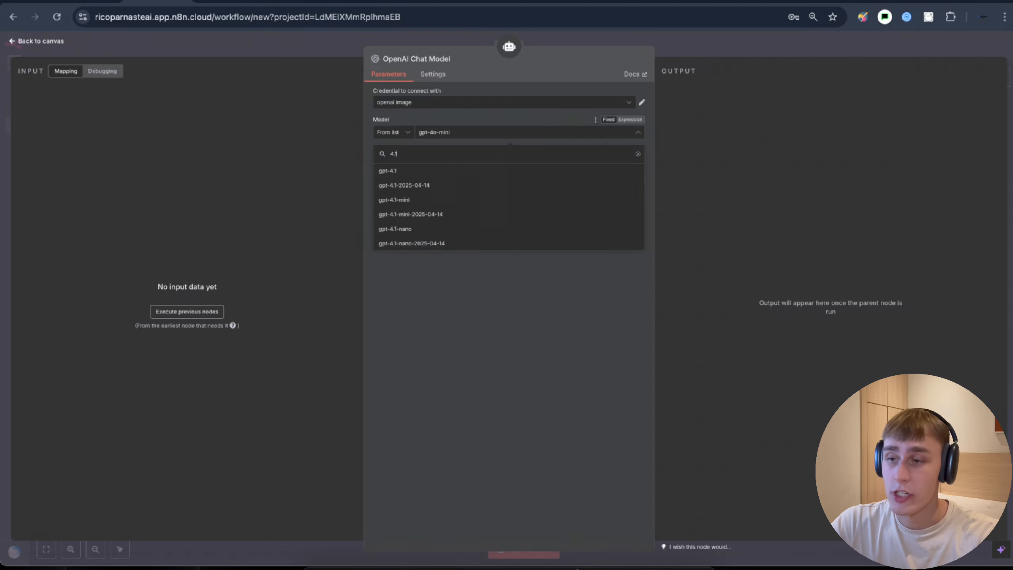
pyautogui.click(413, 229)
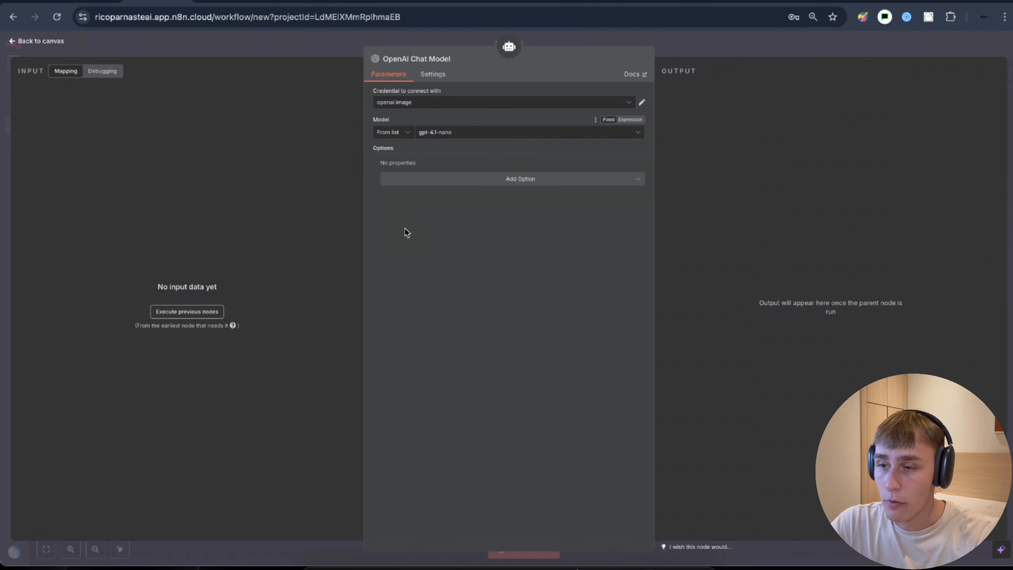
pyautogui.click(696, 38)
pyautogui.moveTo(498, 324); pyautogui.dragTo(415, 324)
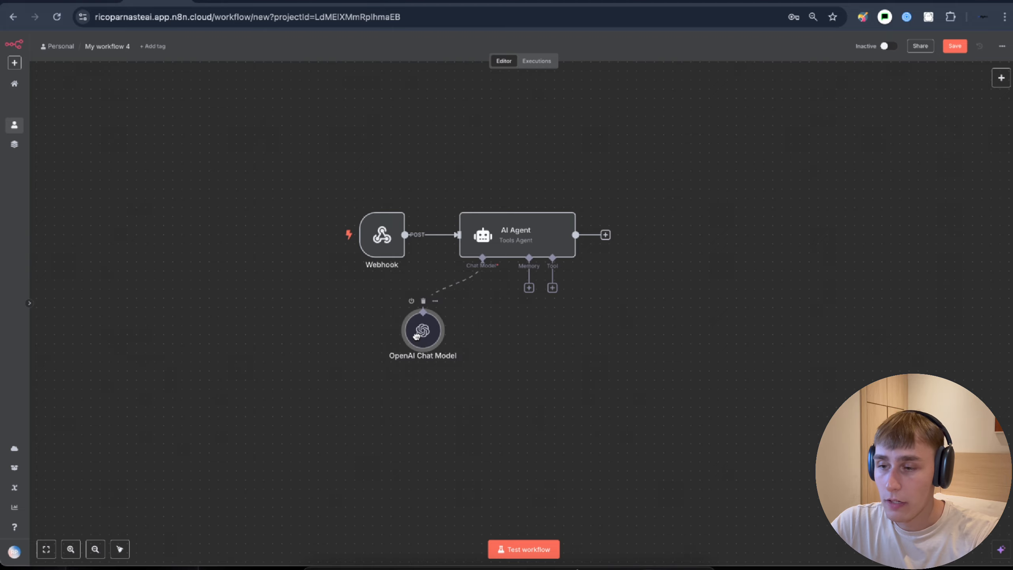
# - Add a Respond to Webhook node after the AI Agent
pyautogui.hscroll(2, 605, 346)
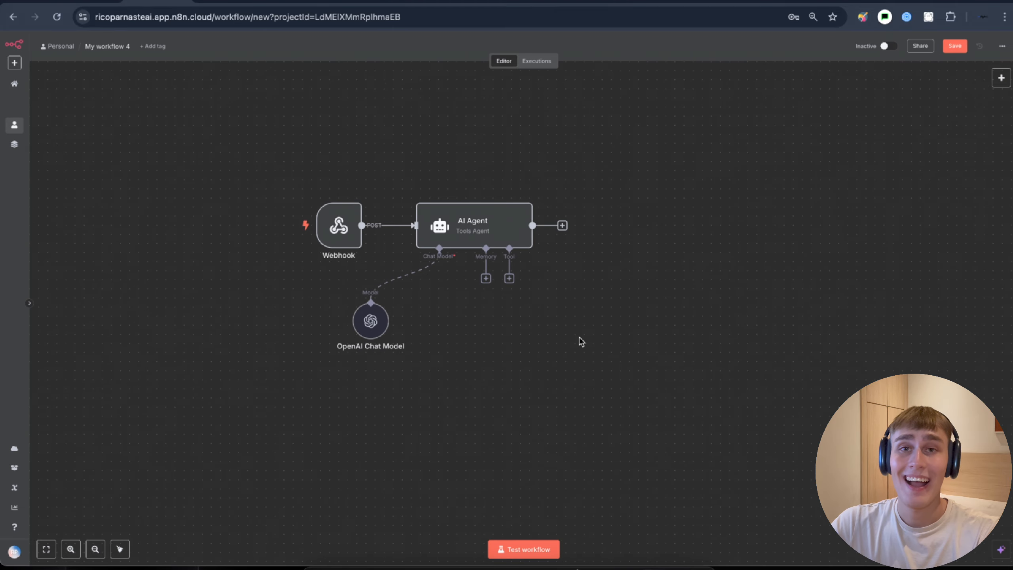
pyautogui.click(562, 225)
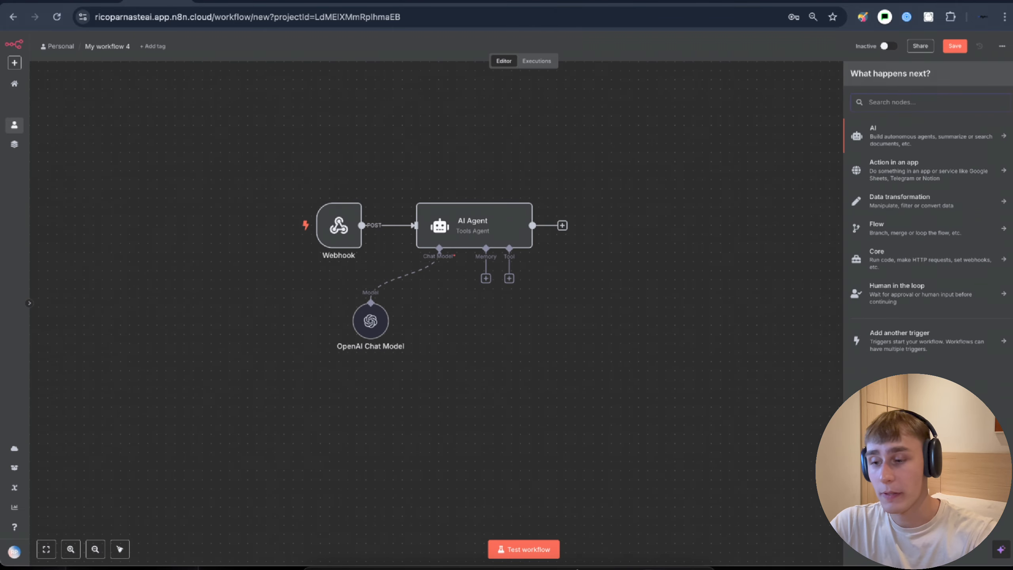
pyautogui.write('respond')
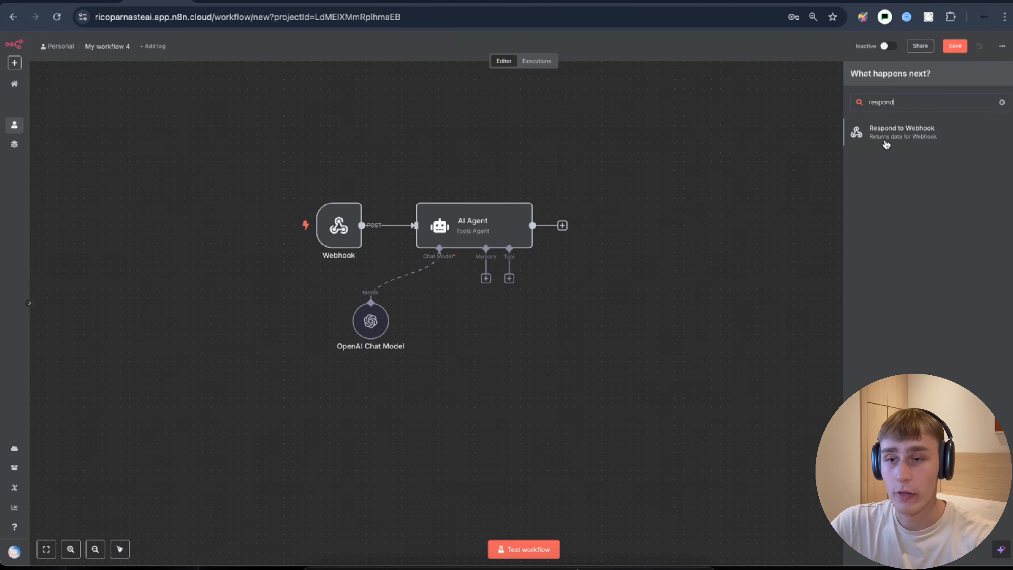
pyautogui.click(886, 143)
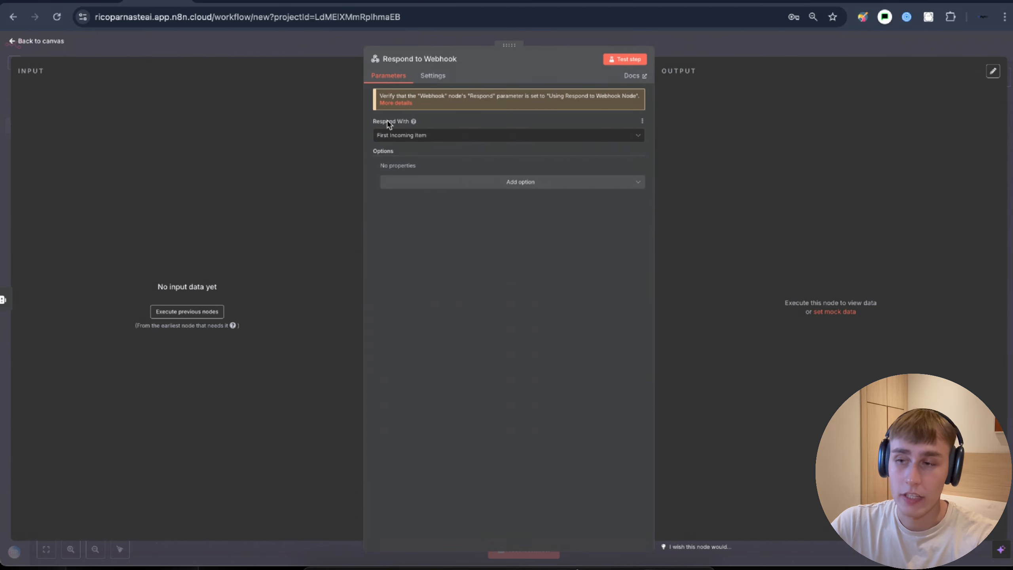
pyautogui.press('Escape')
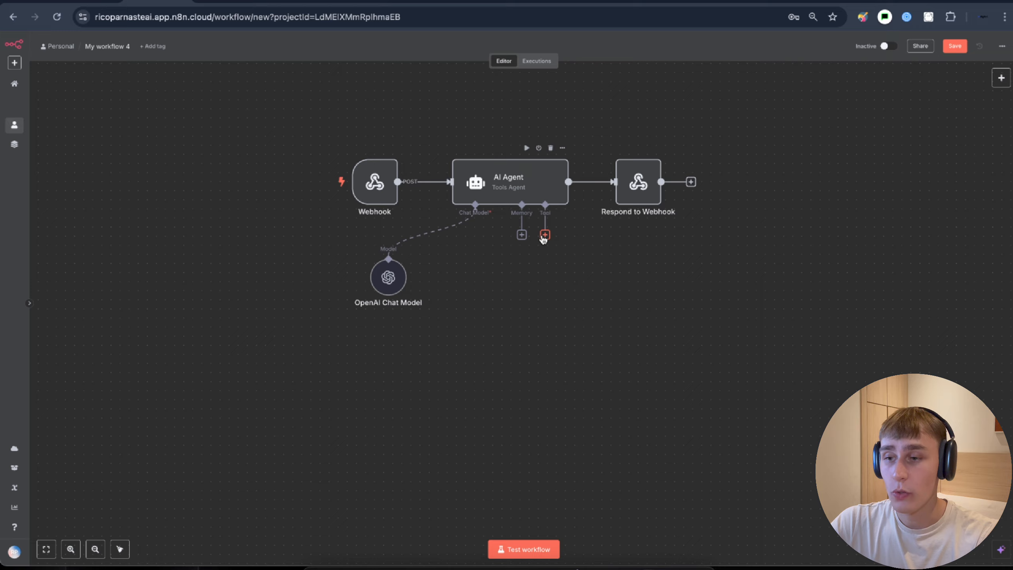
pyautogui.click(545, 235)
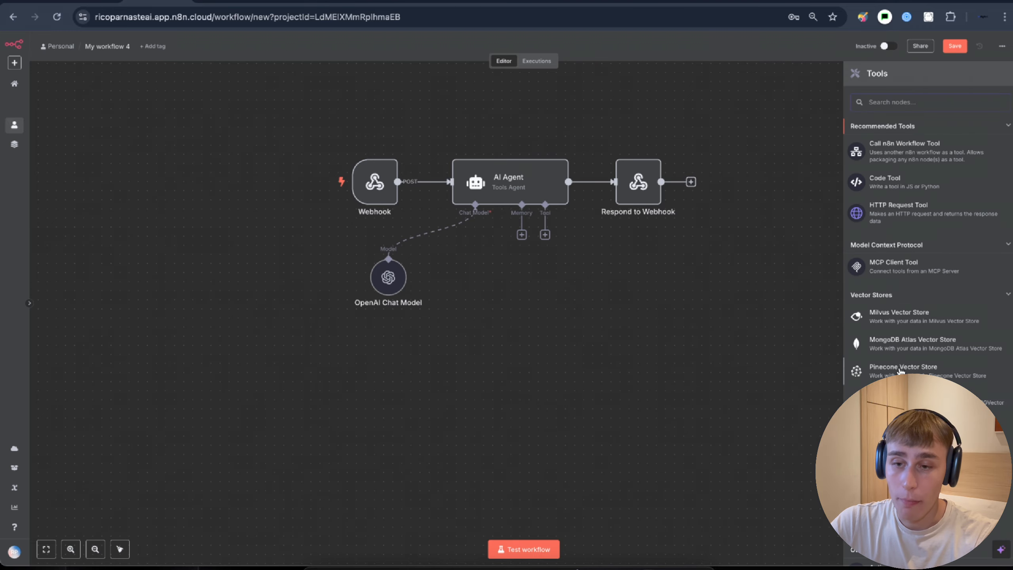
# - Add a Pinecone Vector Store tool to the AI Agent
pyautogui.click(900, 369)
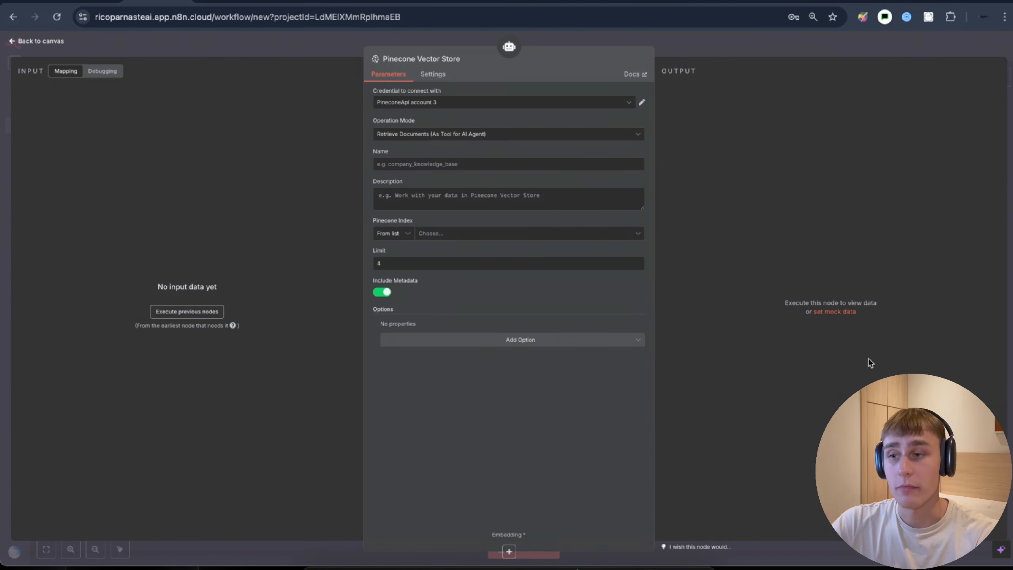
pyautogui.press('Escape')
pyautogui.moveTo(746, 183); pyautogui.dragTo(475, 296)
# - Connect an Embeddings OpenAI node to the Pinecone Vector Store
pyautogui.click(466, 332)
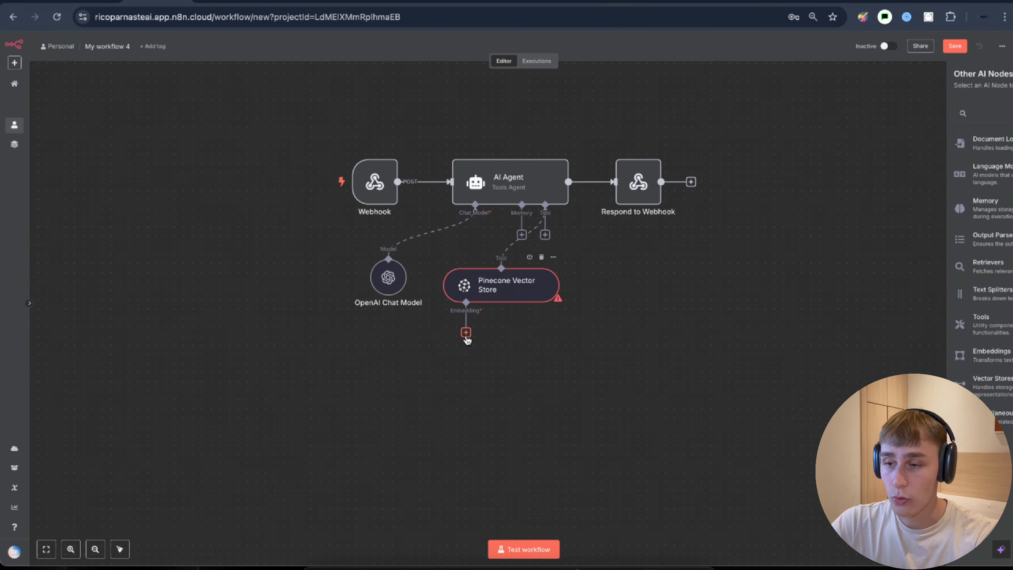
pyautogui.click(895, 323)
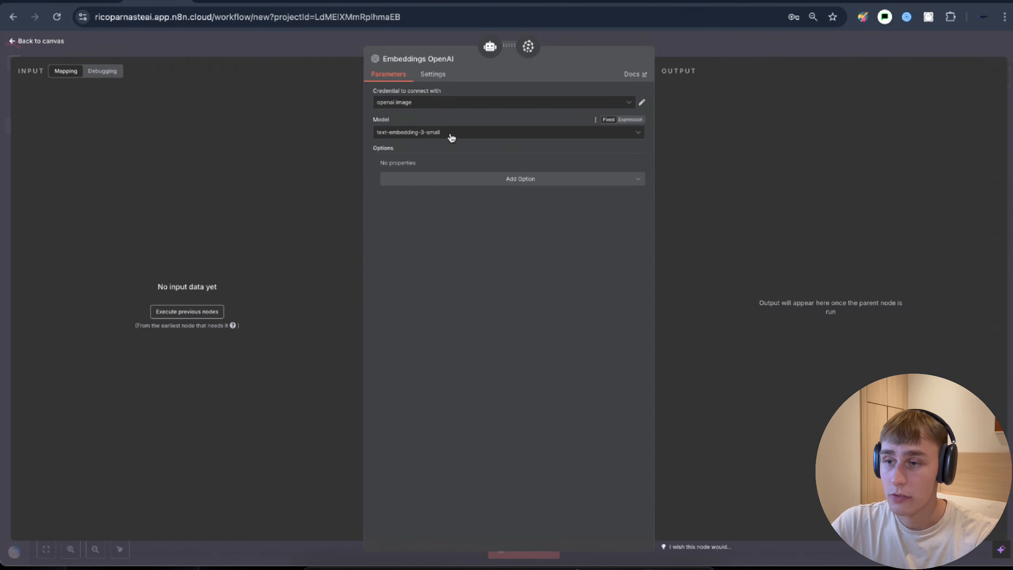
pyautogui.press('Escape')
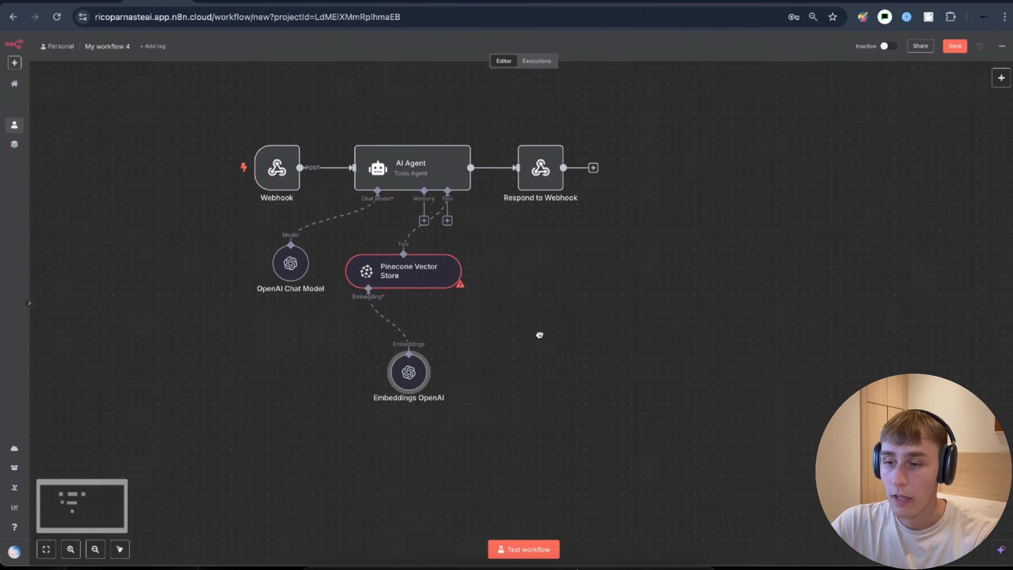
pyautogui.click(447, 222)
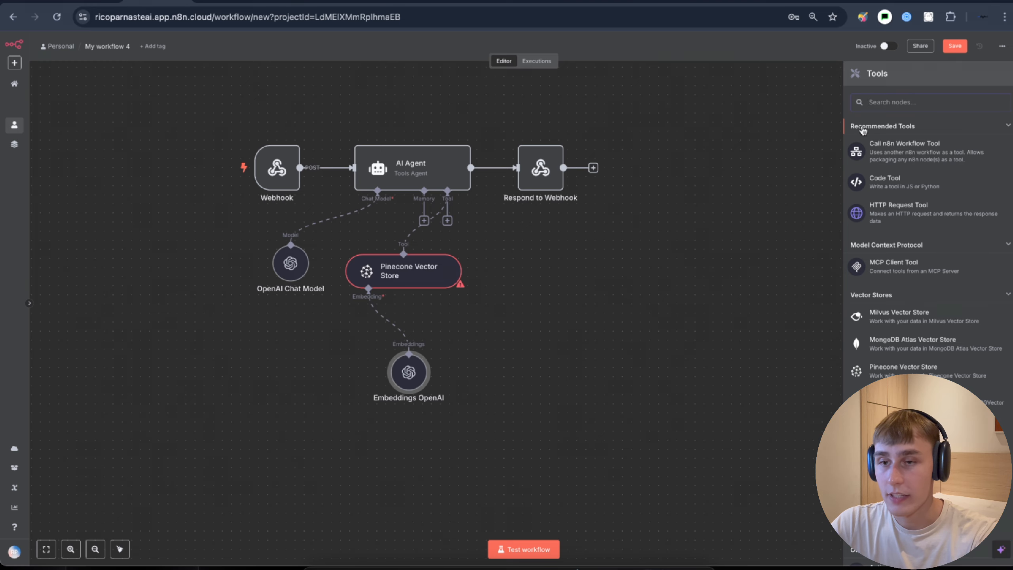
# - Add a Gmail Tool to the AI Agent
pyautogui.write('gmail')
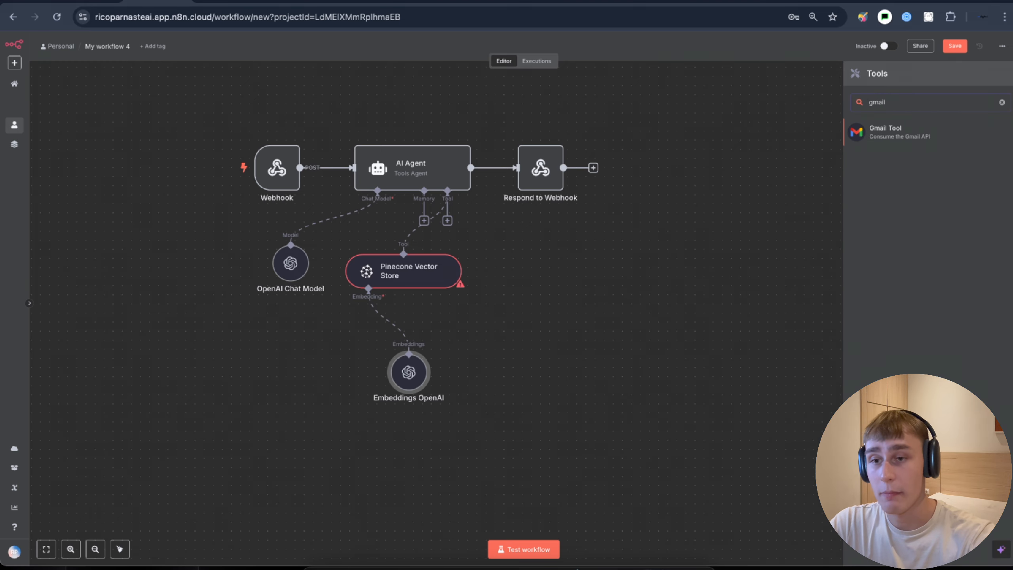
pyautogui.click(886, 134)
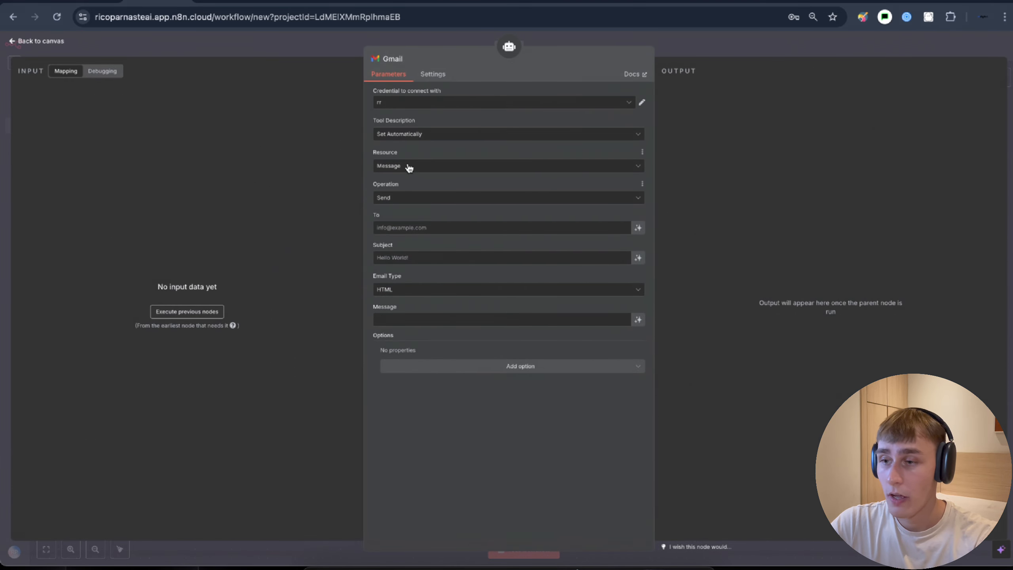
pyautogui.moveTo(366, 150); pyautogui.dragTo(402, 153)
pyautogui.moveTo(370, 185); pyautogui.dragTo(401, 186)
pyautogui.click(400, 187)
# - Let the model define the Gmail To, Subject and Message fields automatically
pyautogui.moveTo(370, 219); pyautogui.dragTo(382, 216)
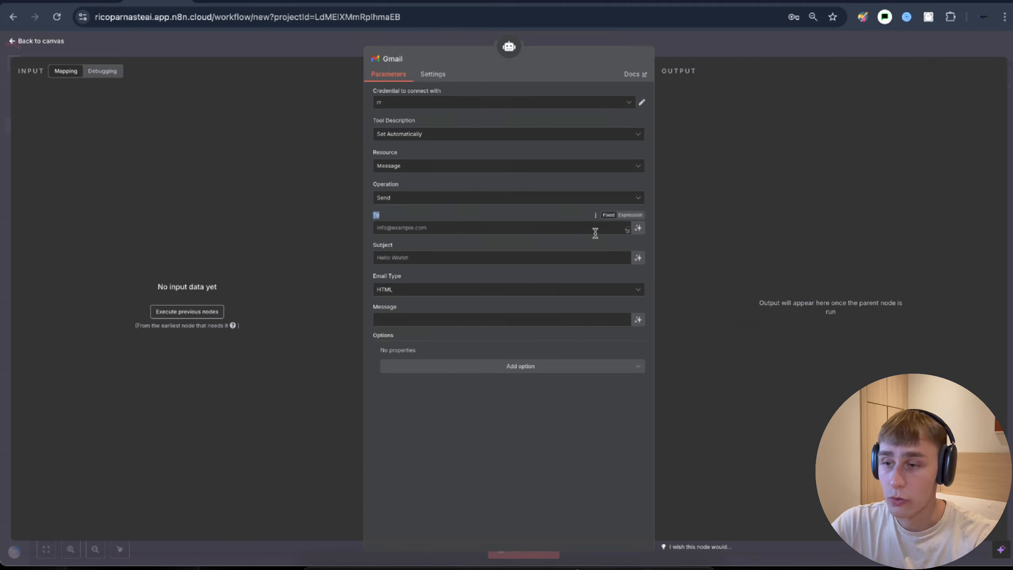
pyautogui.click(638, 228)
pyautogui.moveTo(370, 262); pyautogui.dragTo(399, 260)
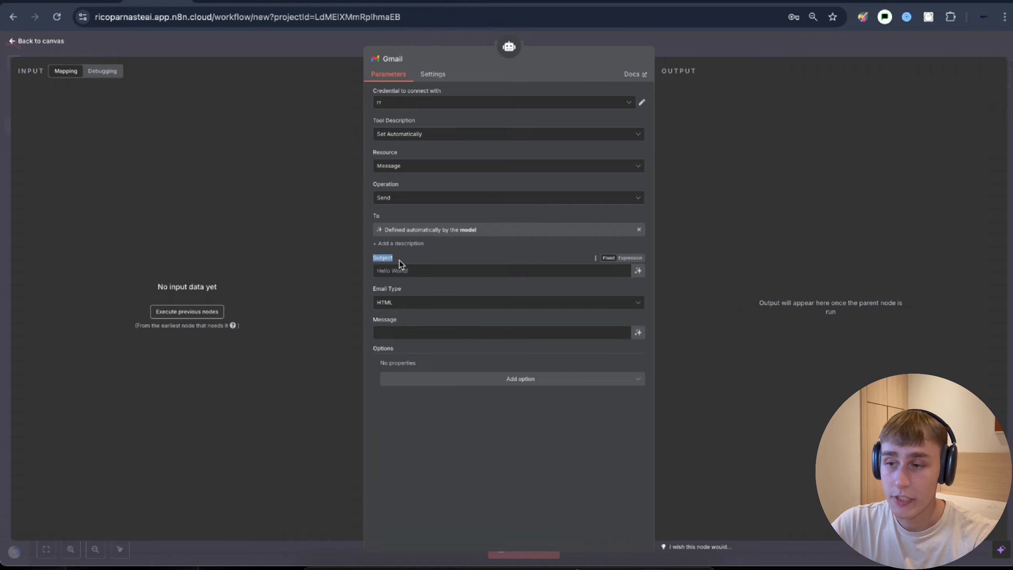
pyautogui.click(638, 271)
pyautogui.moveTo(371, 335); pyautogui.dragTo(389, 338)
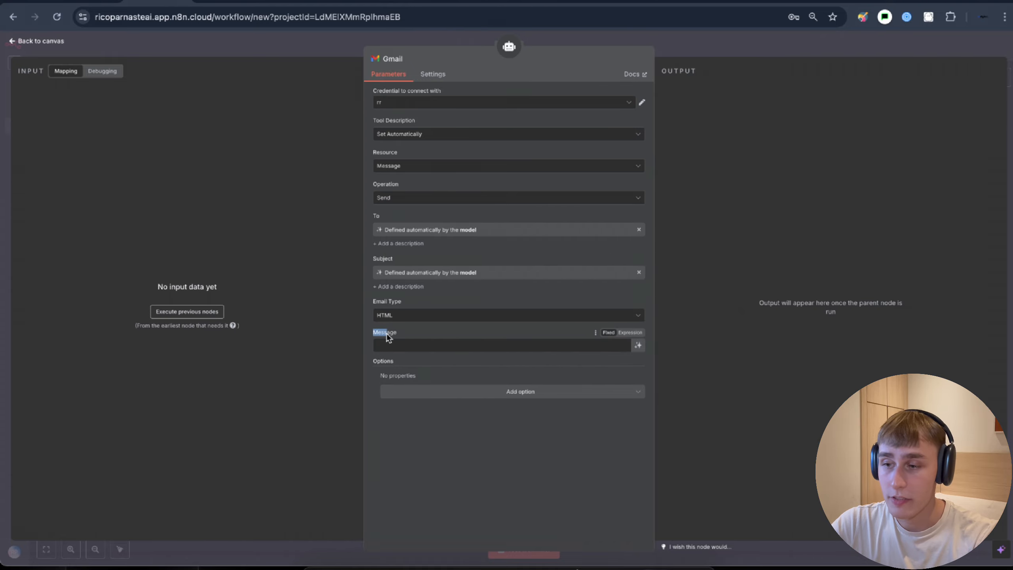
pyautogui.click(639, 345)
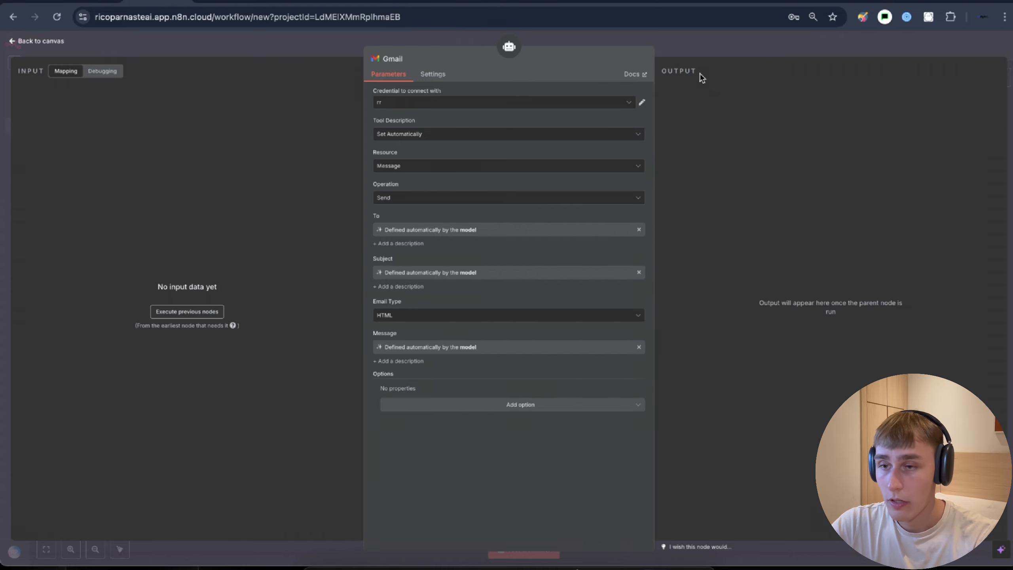
pyautogui.click(692, 53)
pyautogui.moveTo(447, 269); pyautogui.dragTo(493, 314)
pyautogui.moveTo(448, 220); pyautogui.dragTo(572, 284)
# - Add a Google Sheets tool reading rows from the Contact list document's Leht1 sheet
pyautogui.write('shee')
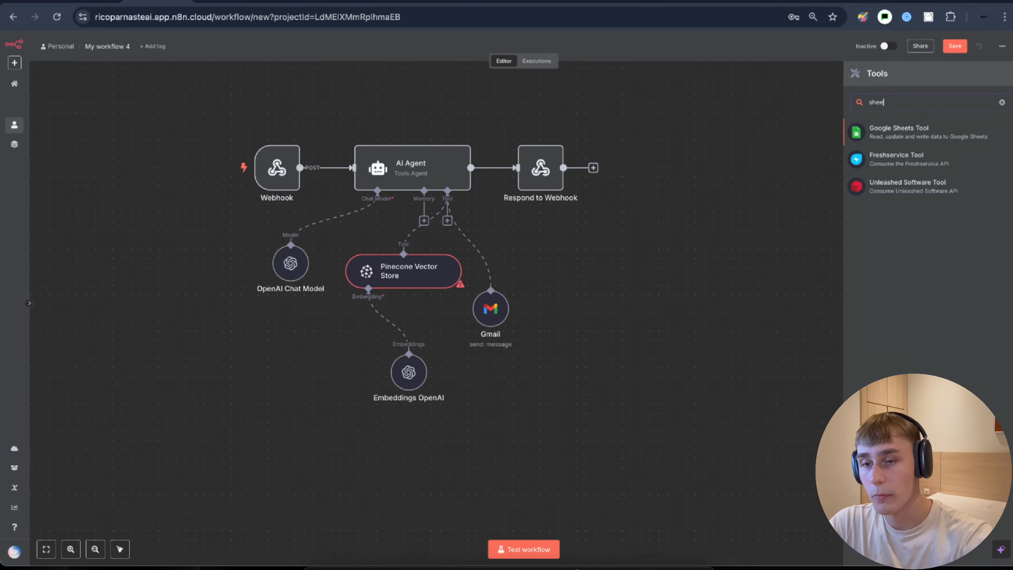
pyautogui.click(899, 132)
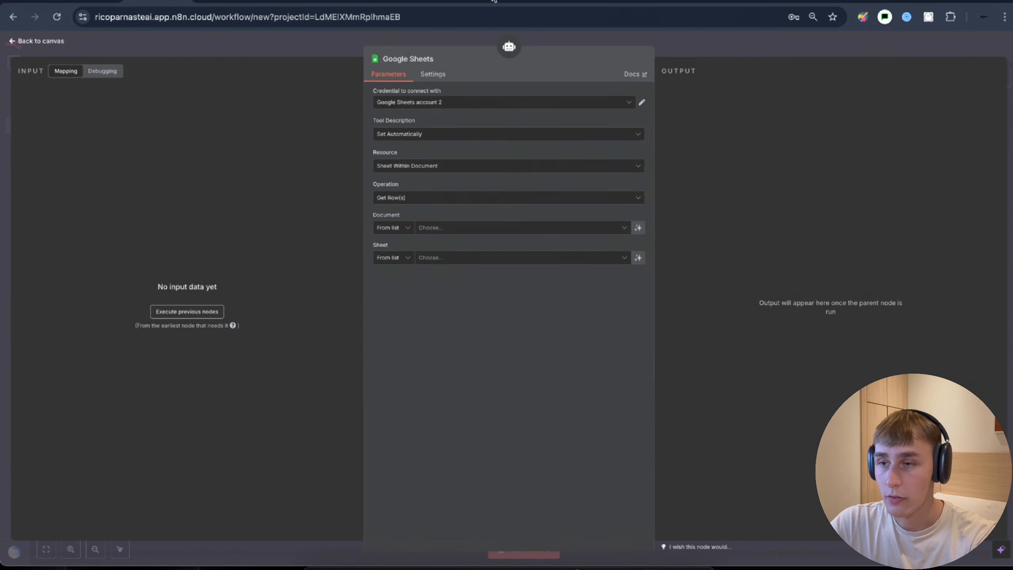
pyautogui.click(494, 1)
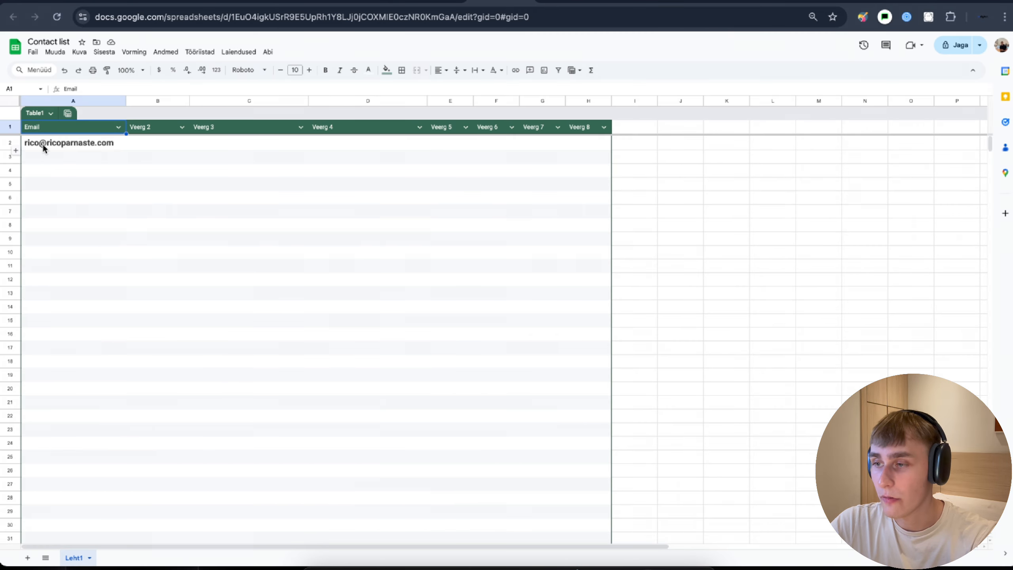
pyautogui.click(142, 5)
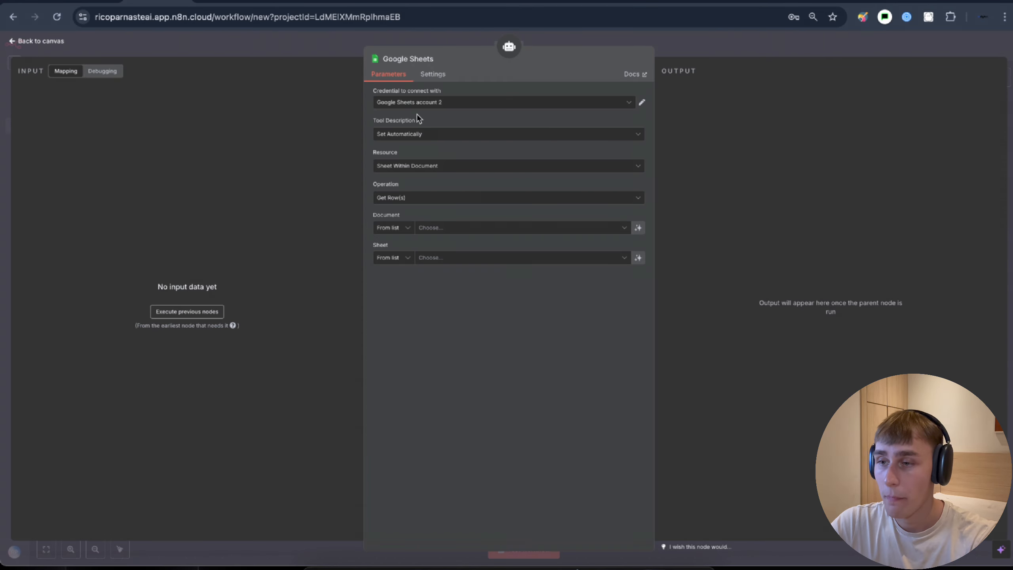
pyautogui.click(431, 231)
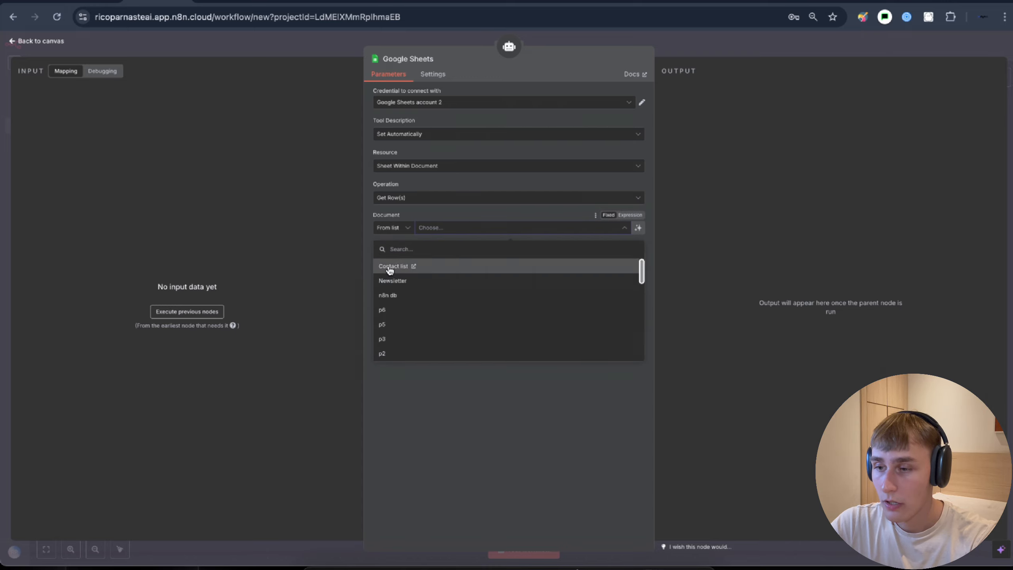
pyautogui.click(394, 266)
pyautogui.click(445, 257)
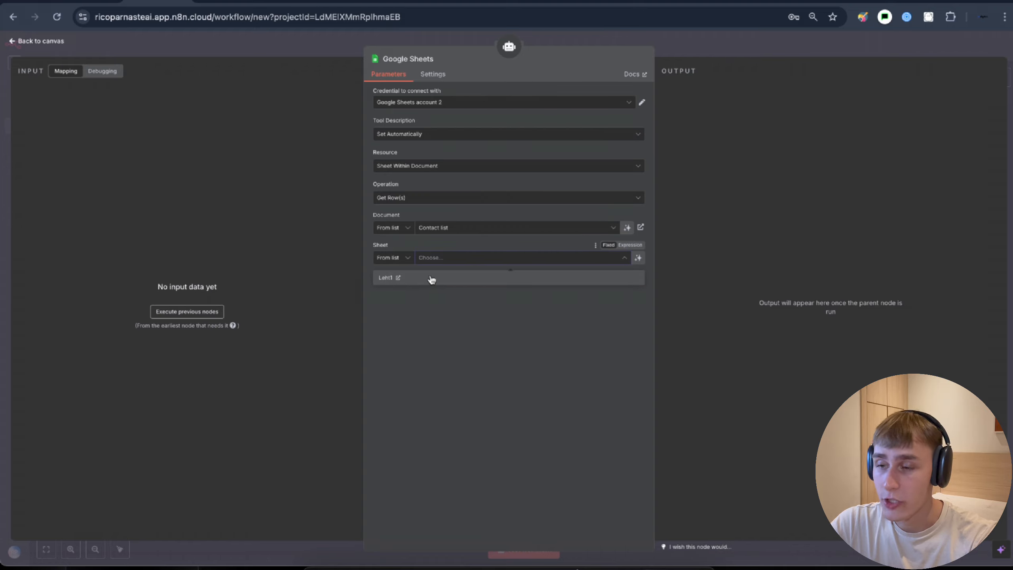
pyautogui.click(432, 279)
pyautogui.moveTo(374, 184); pyautogui.dragTo(406, 188)
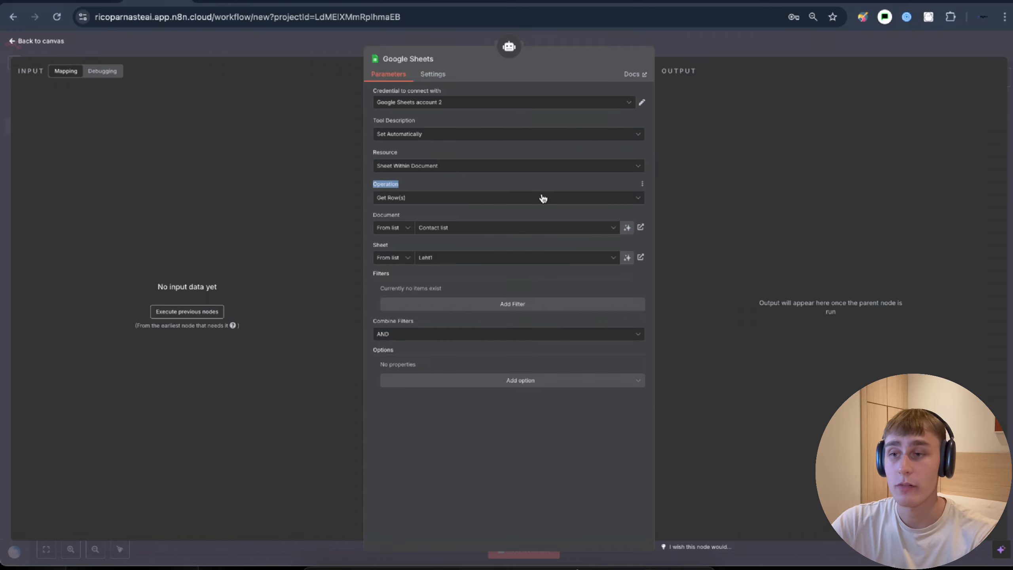
pyautogui.click(736, 53)
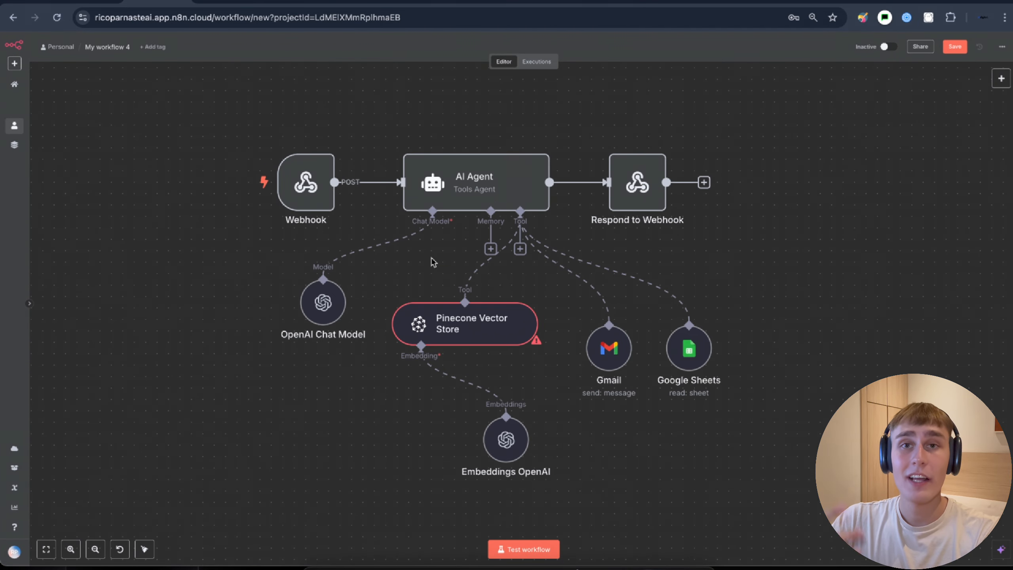
# - Create a new PineconeApi account 4 credential on the Pinecone Vector Store node
pyautogui.doubleClick(440, 334)
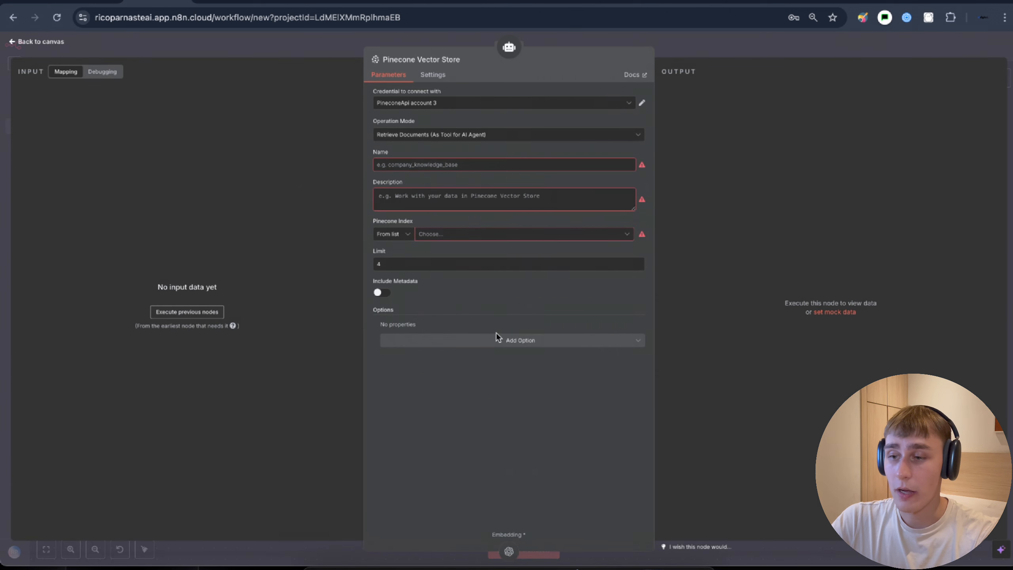
pyautogui.click(443, 102)
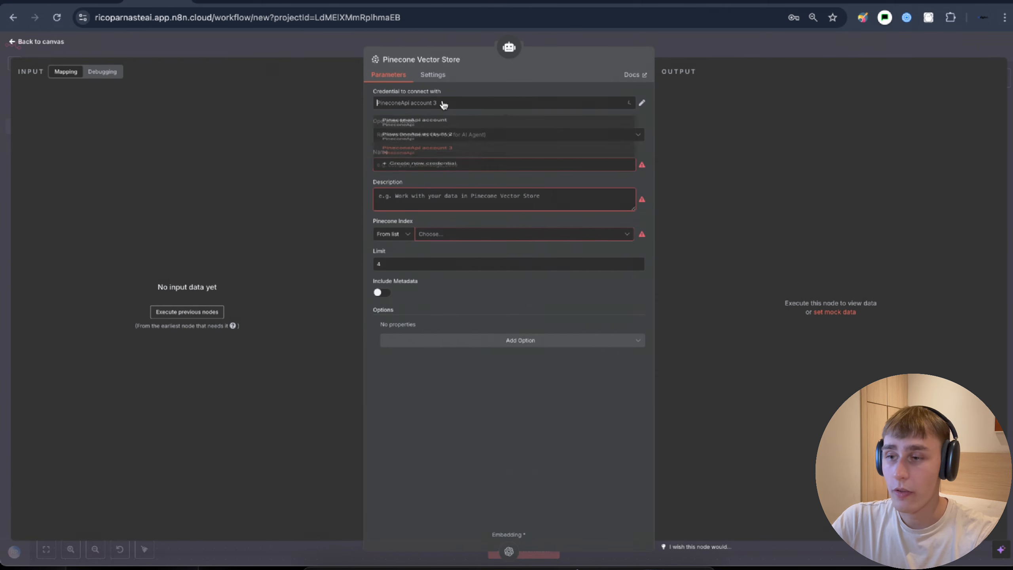
pyautogui.click(423, 199)
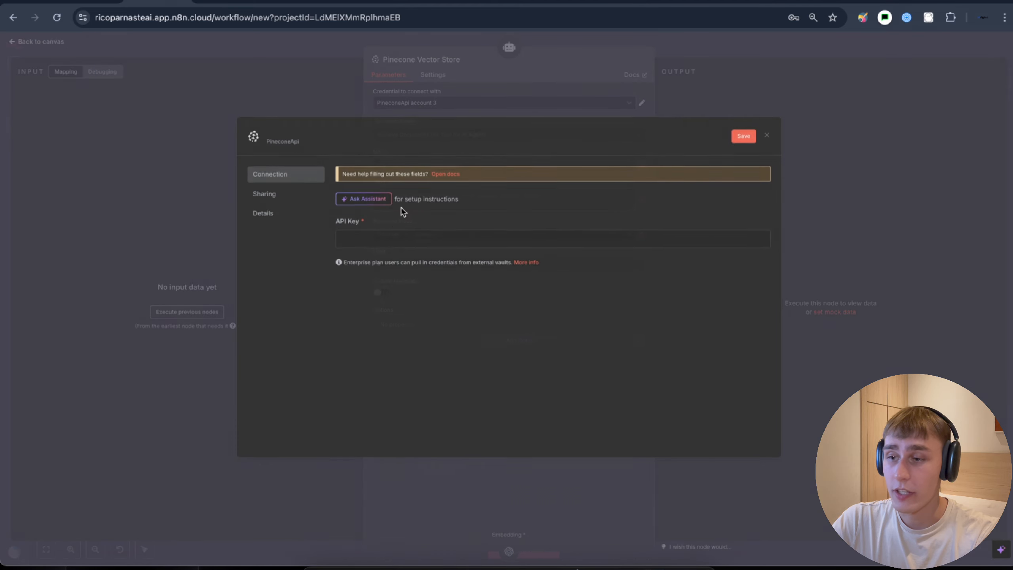
pyautogui.moveTo(349, 225); pyautogui.dragTo(356, 226)
pyautogui.click(356, 227)
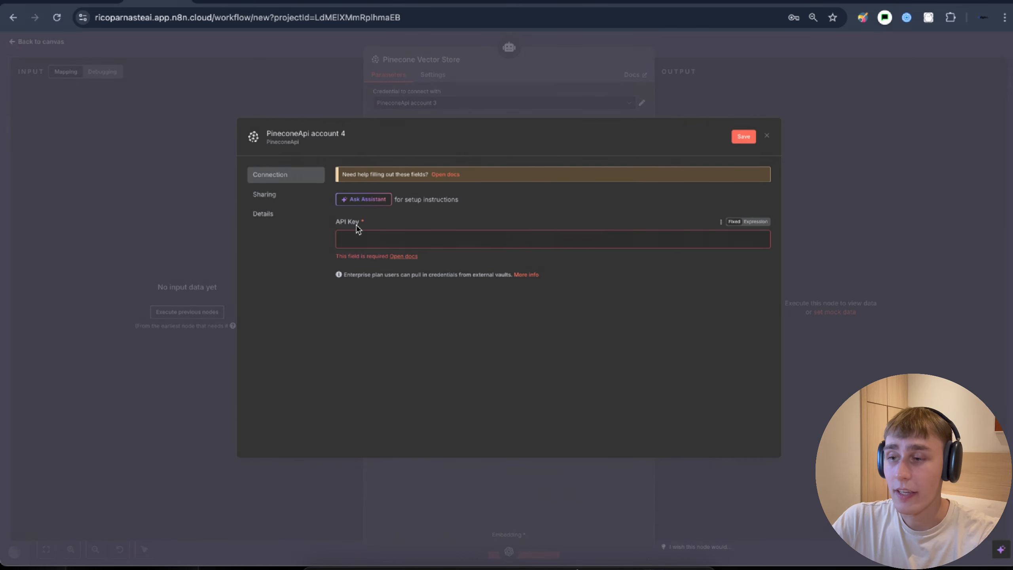
pyautogui.click(219, 3)
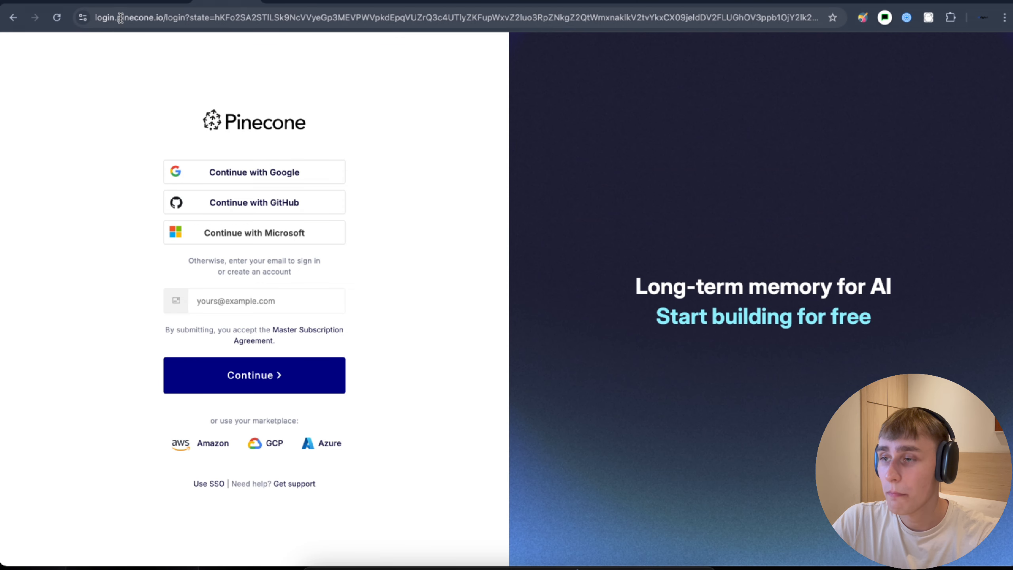
# - Sign in to Pinecone, create an API key named n8ntest, and copy it
pyautogui.click(280, 176)
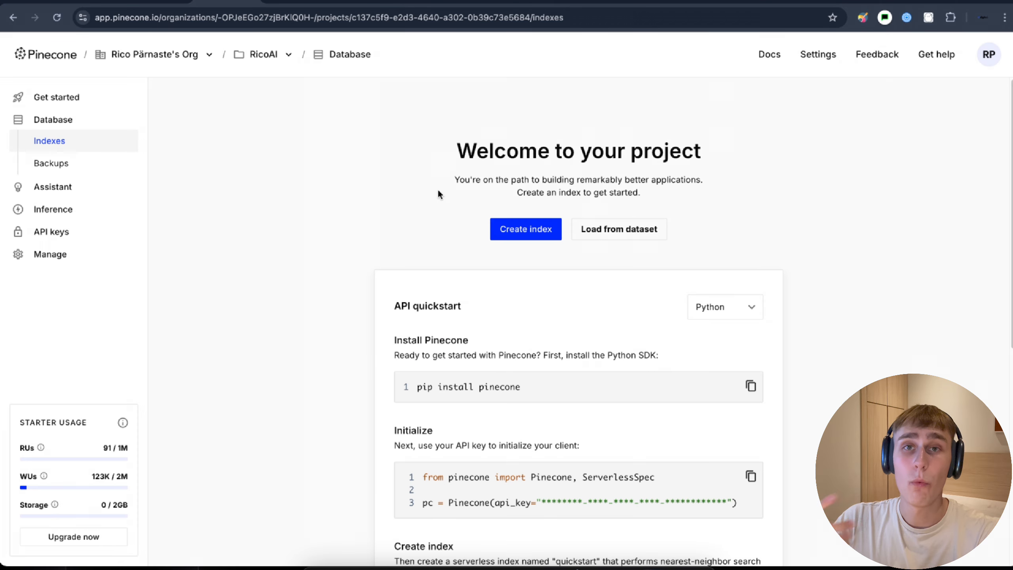
pyautogui.click(51, 232)
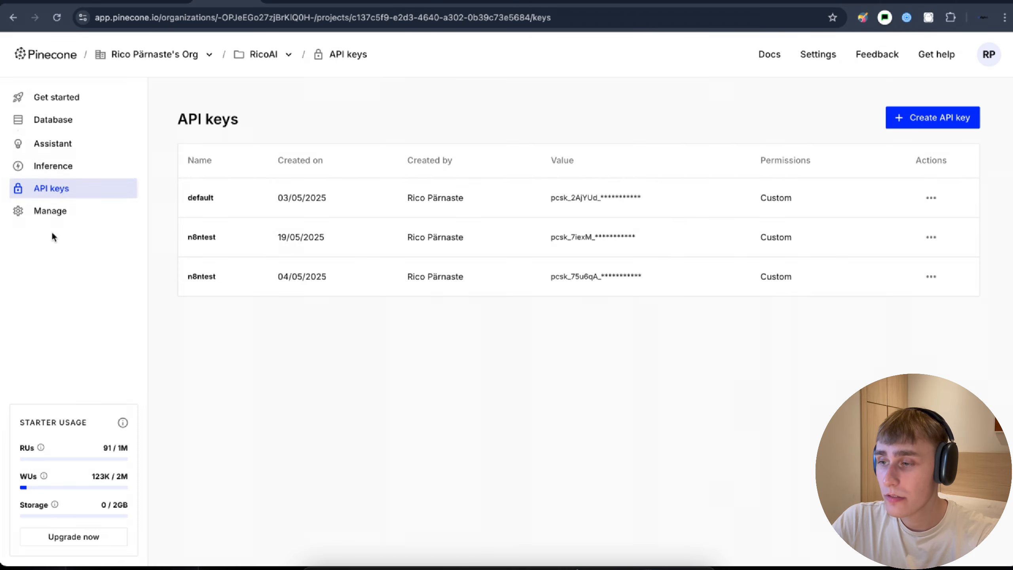
pyautogui.click(917, 127)
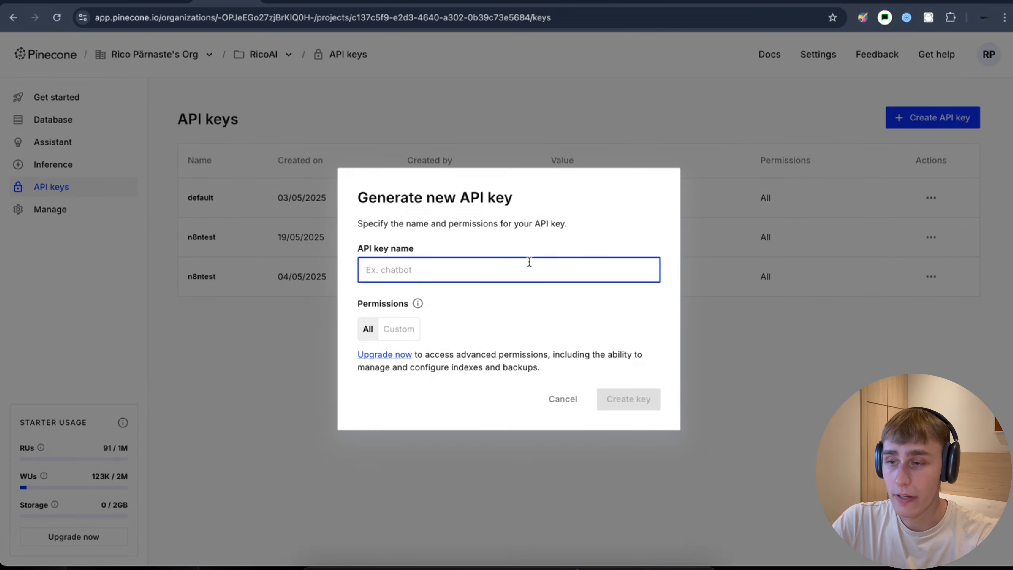
pyautogui.write('n8ntest')
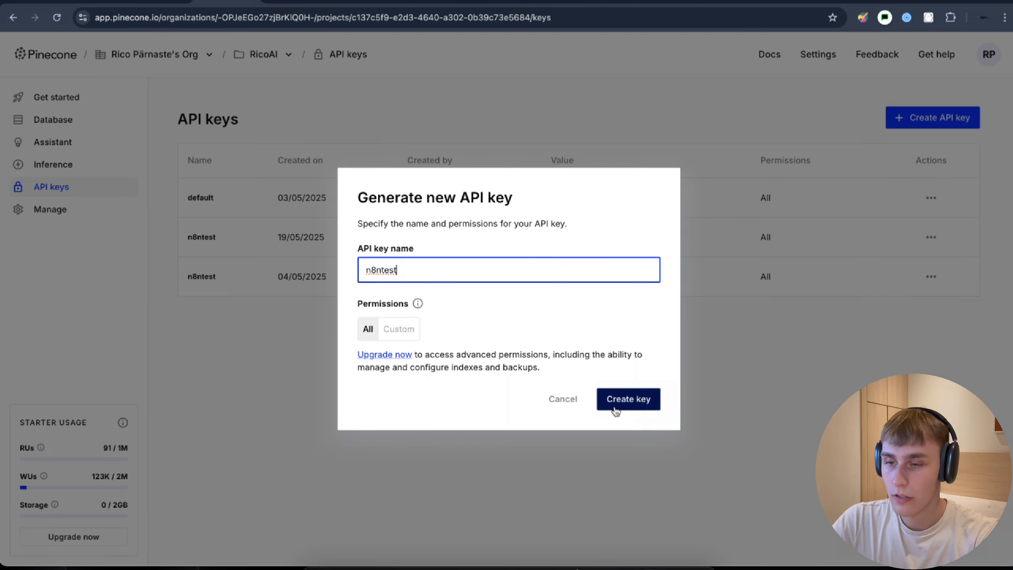
pyautogui.click(638, 400)
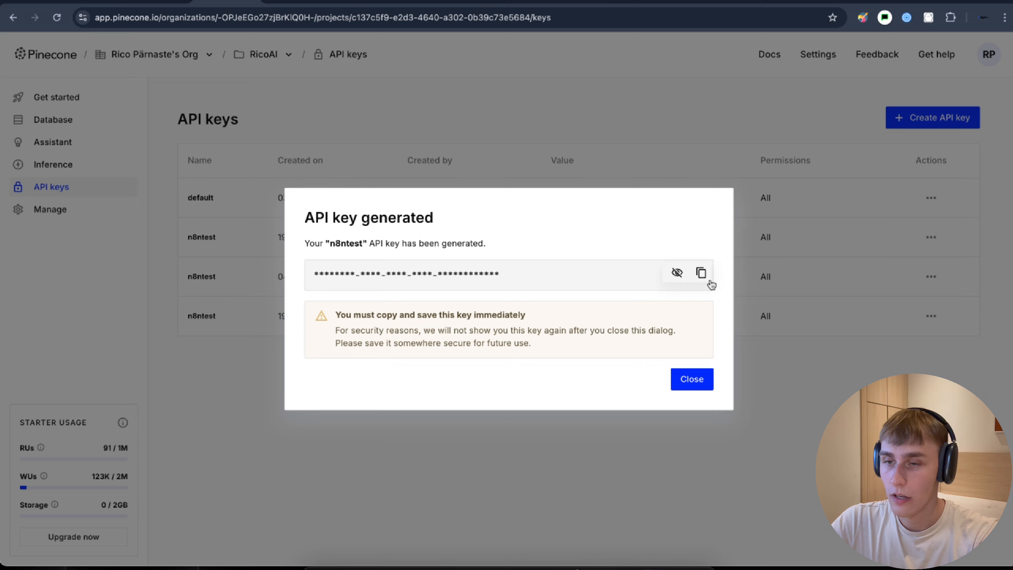
pyautogui.click(701, 275)
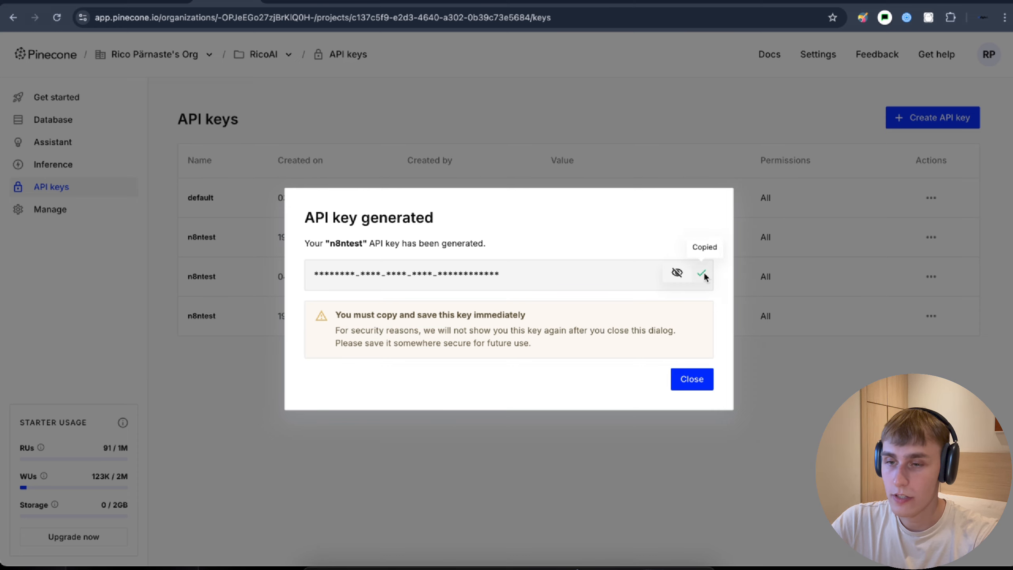
# - Paste the copied API key into the Pinecone credential, save it, and close the dialog
pyautogui.click(160, 4)
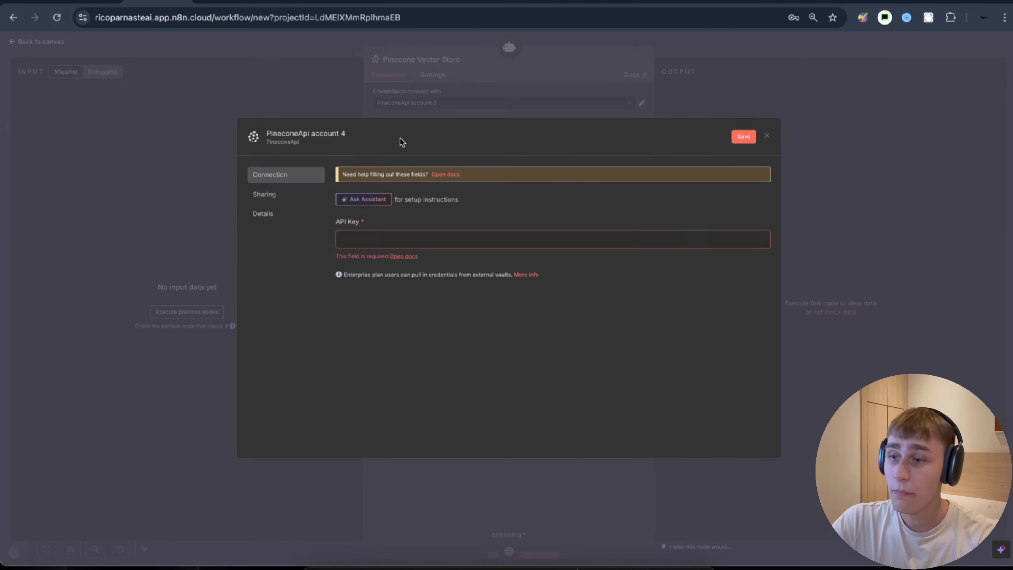
pyautogui.click(371, 239)
pyautogui.press('super+v')
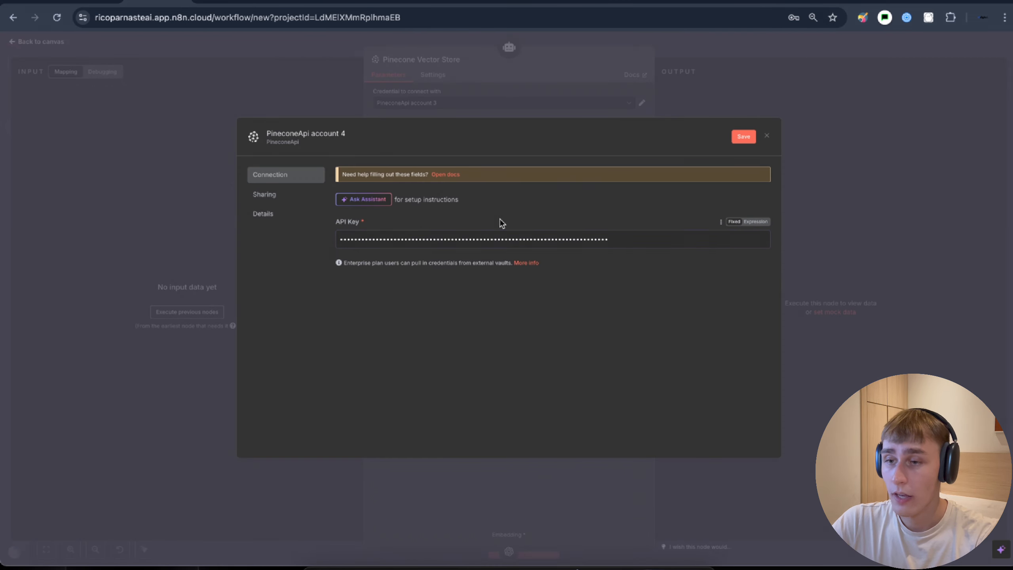
pyautogui.click(742, 138)
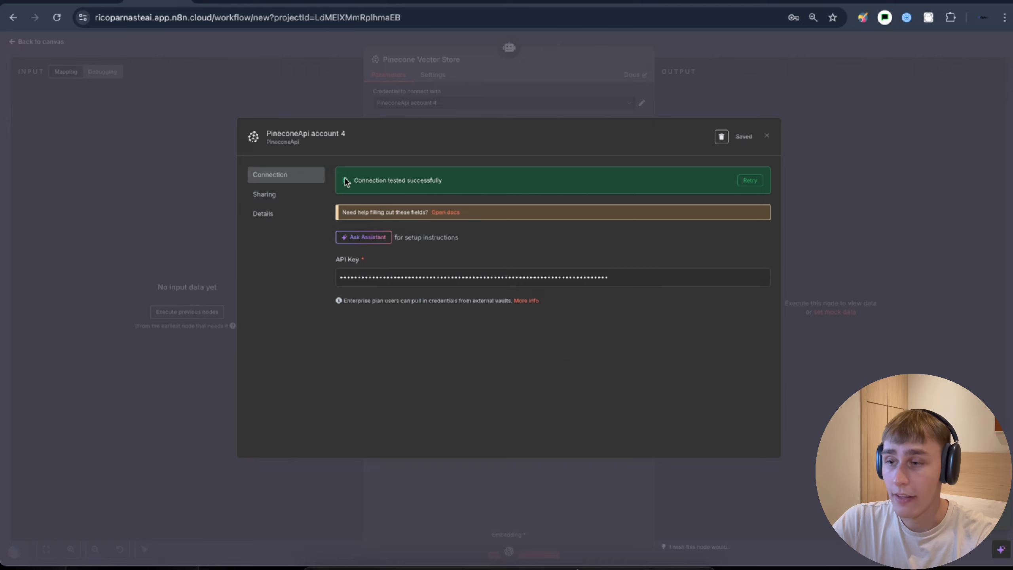
pyautogui.click(766, 137)
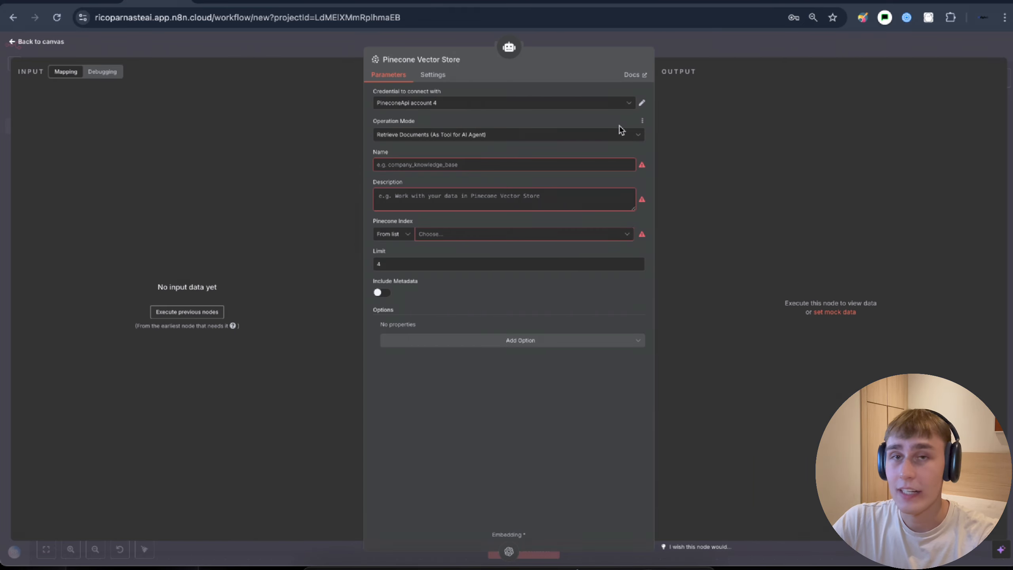
# - Create a Pinecone index named 'hello' using the text-embedding-3-small model
pyautogui.click(227, 4)
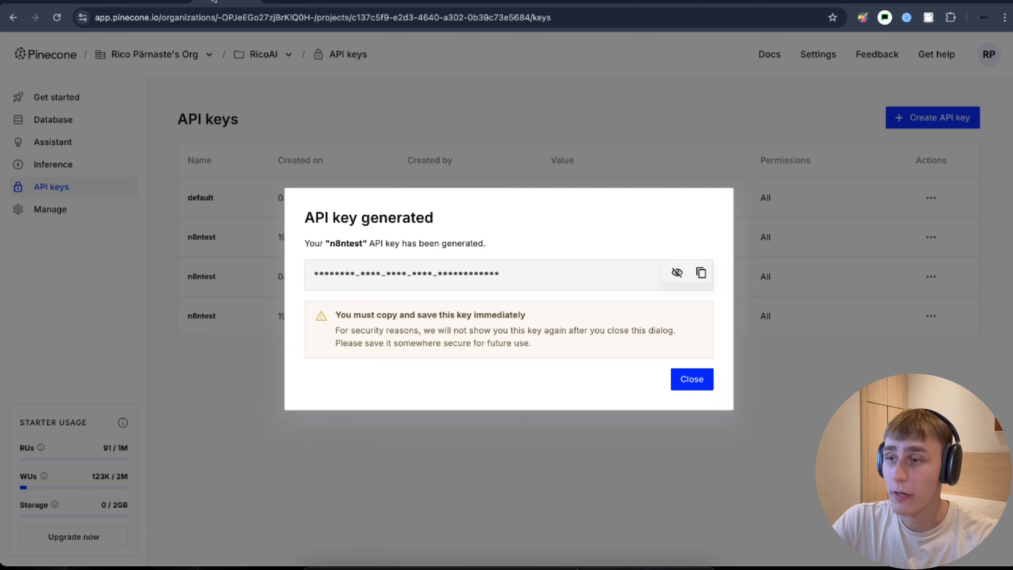
pyautogui.click(692, 390)
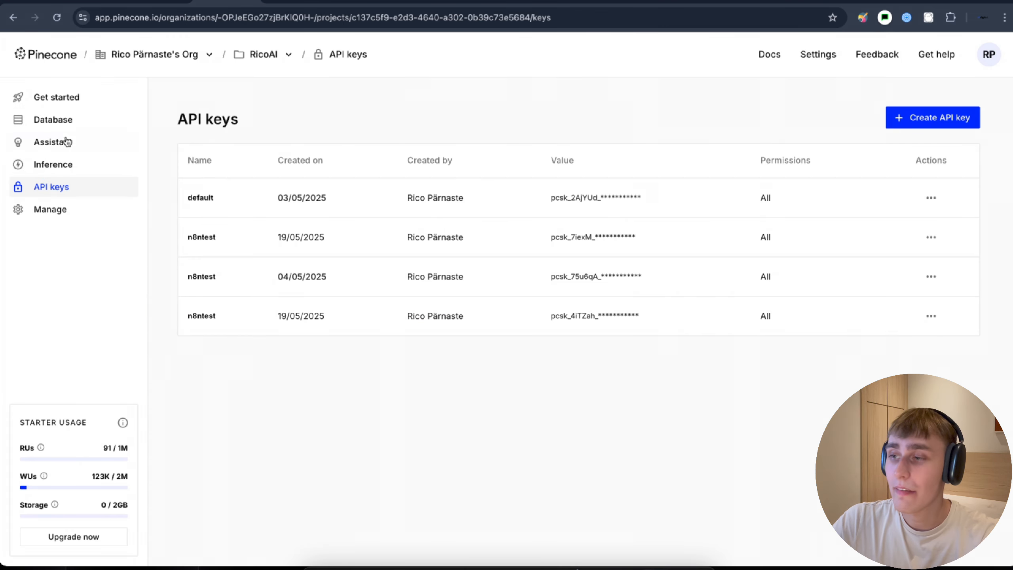
pyautogui.click(53, 120)
pyautogui.click(510, 232)
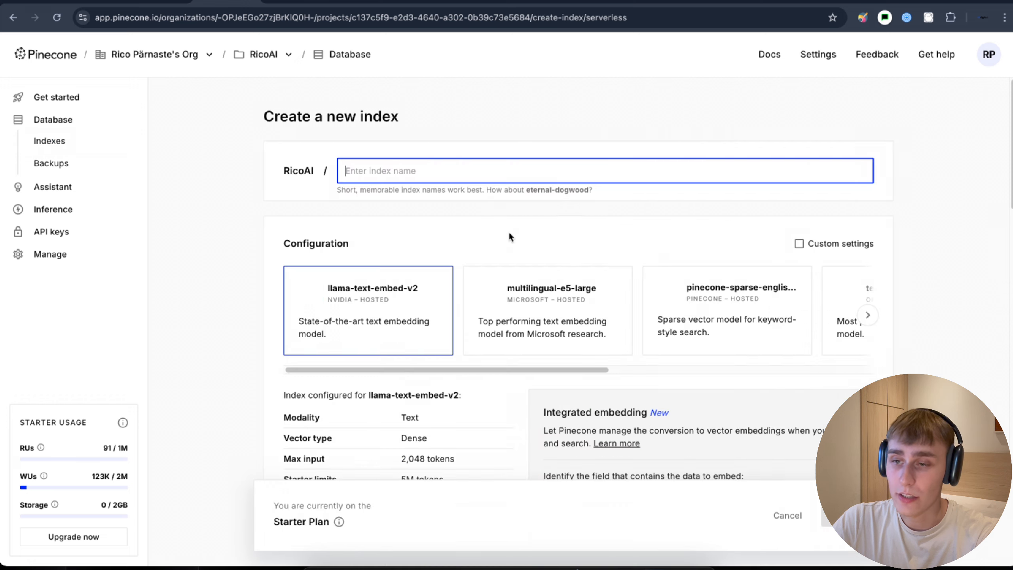
pyautogui.write('hello')
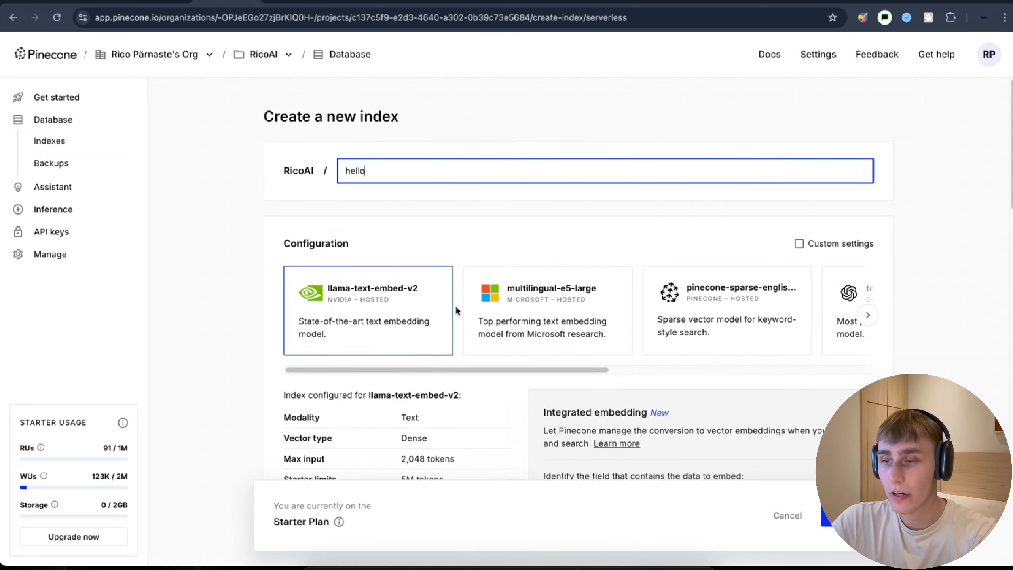
pyautogui.moveTo(465, 369); pyautogui.dragTo(669, 390)
pyautogui.click(707, 321)
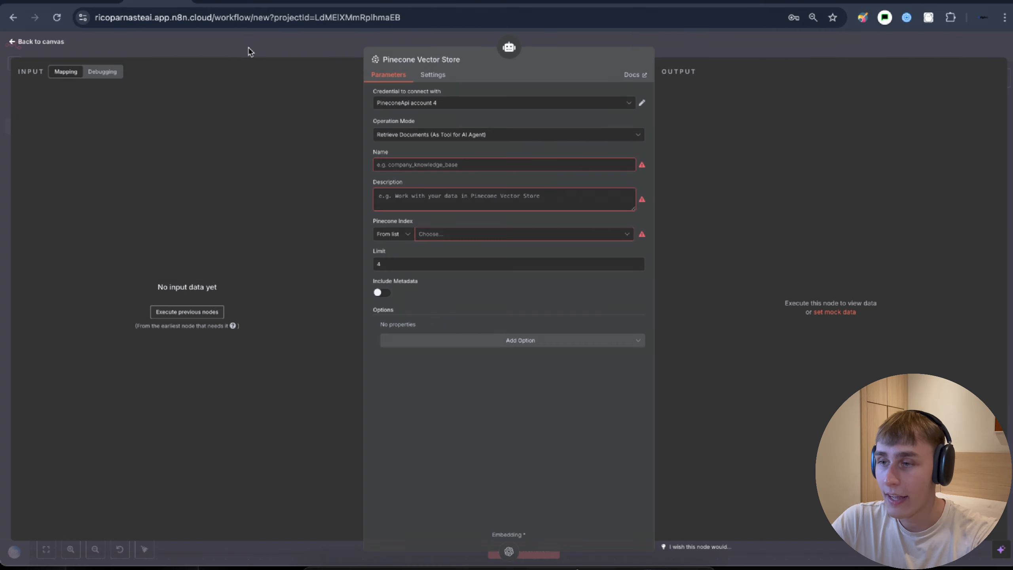
pyautogui.press('Escape')
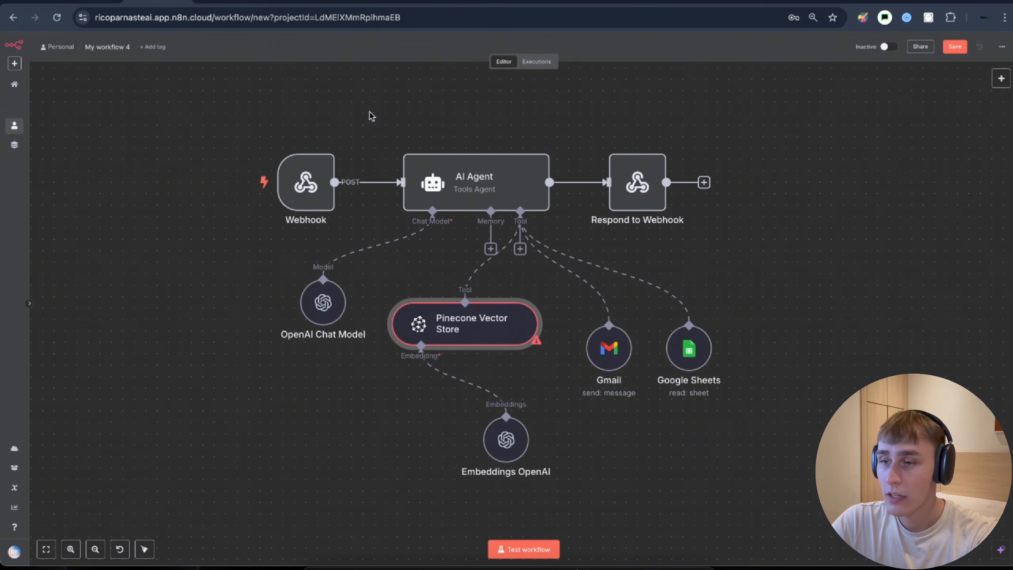
# - Confirm the Embeddings OpenAI node uses text-embedding-3-small
pyautogui.scroll(-3, 518, 399)
pyautogui.doubleClick(443, 333)
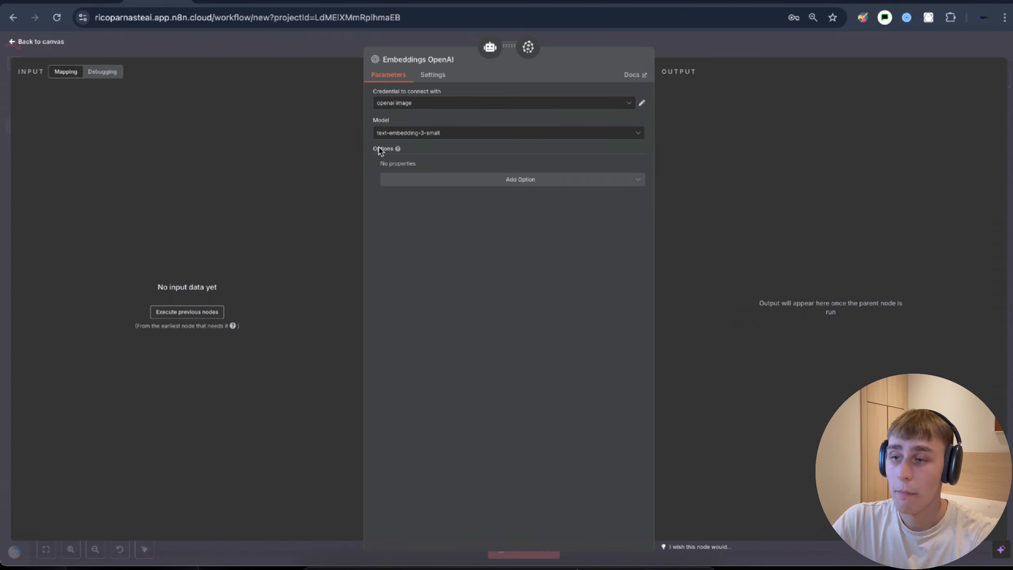
pyautogui.click(297, 49)
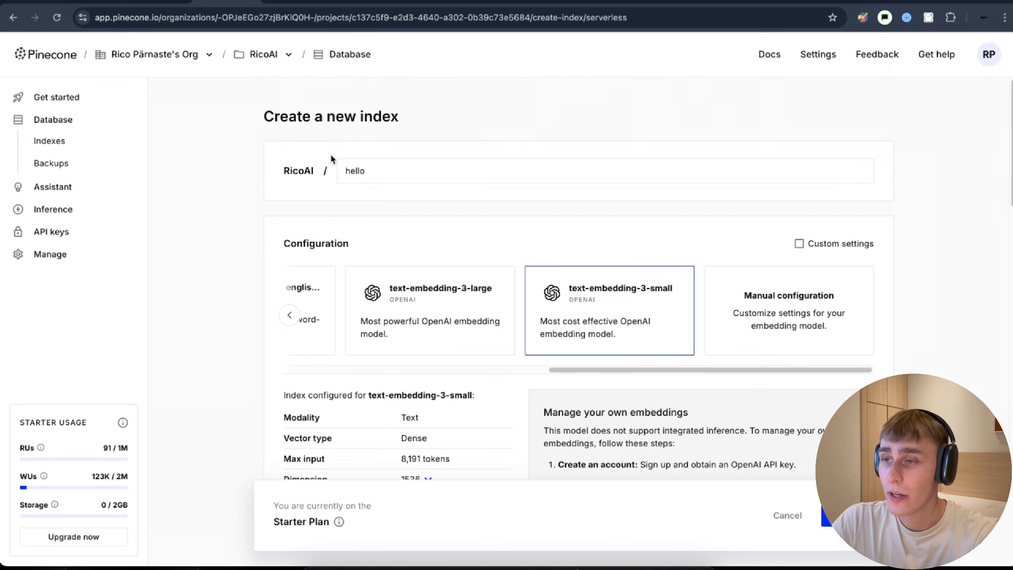
# - Create the hello index on AWS us-east-1, then return to the n8n workflow
pyautogui.scroll(-15, 393, 287)
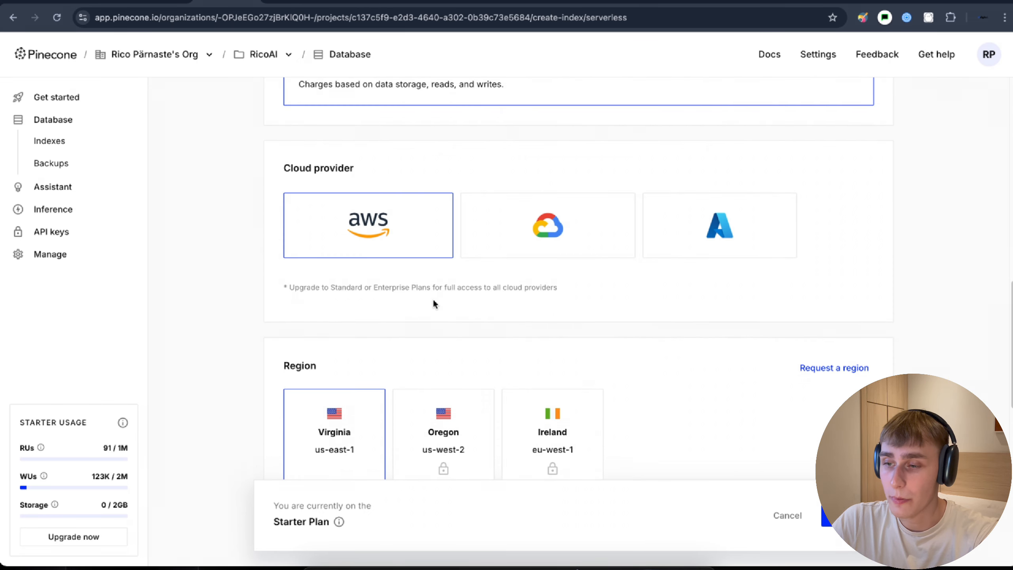
pyautogui.scroll(-5, 424, 336)
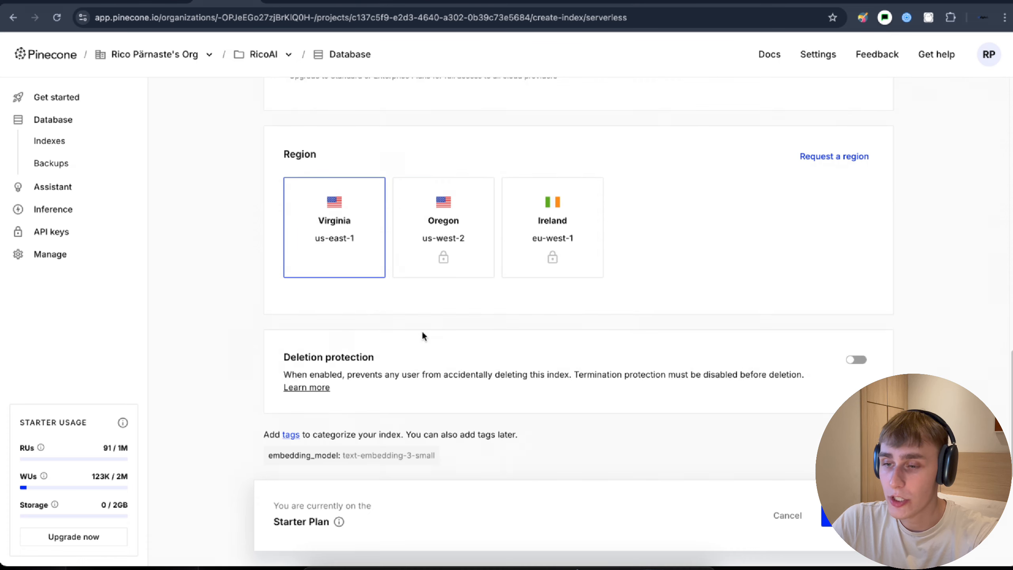
pyautogui.click(848, 515)
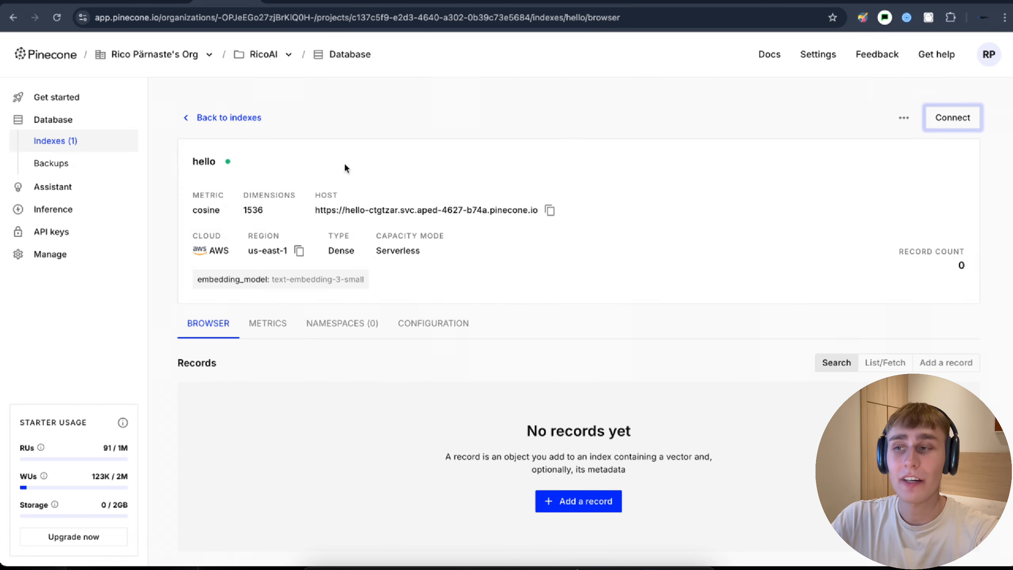
pyautogui.click(148, 2)
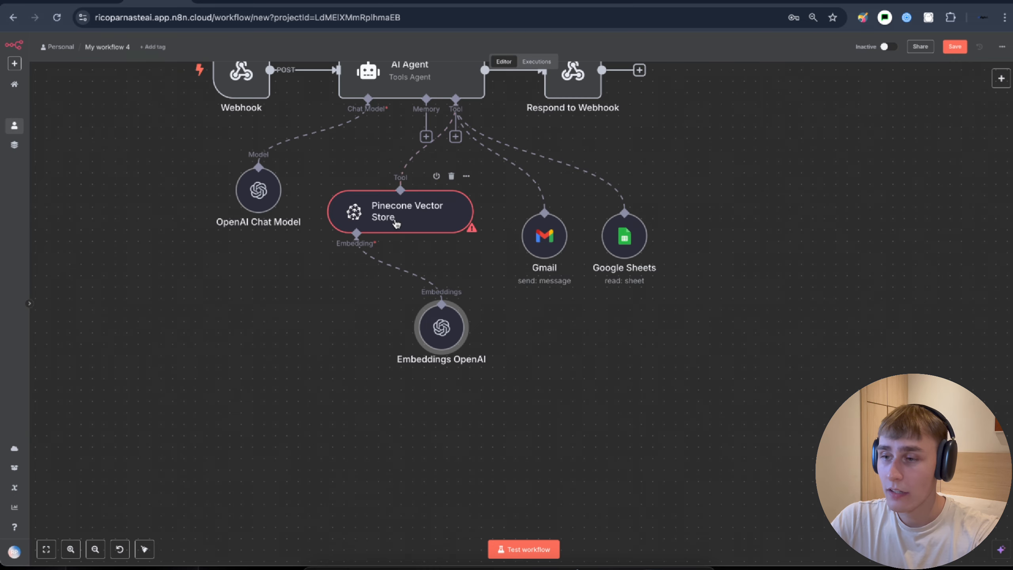
# - Name the Pinecone Vector Store tool 'pinecone', pick the hello index, and describe it as pulling company information
pyautogui.doubleClick(396, 222)
pyautogui.click(395, 164)
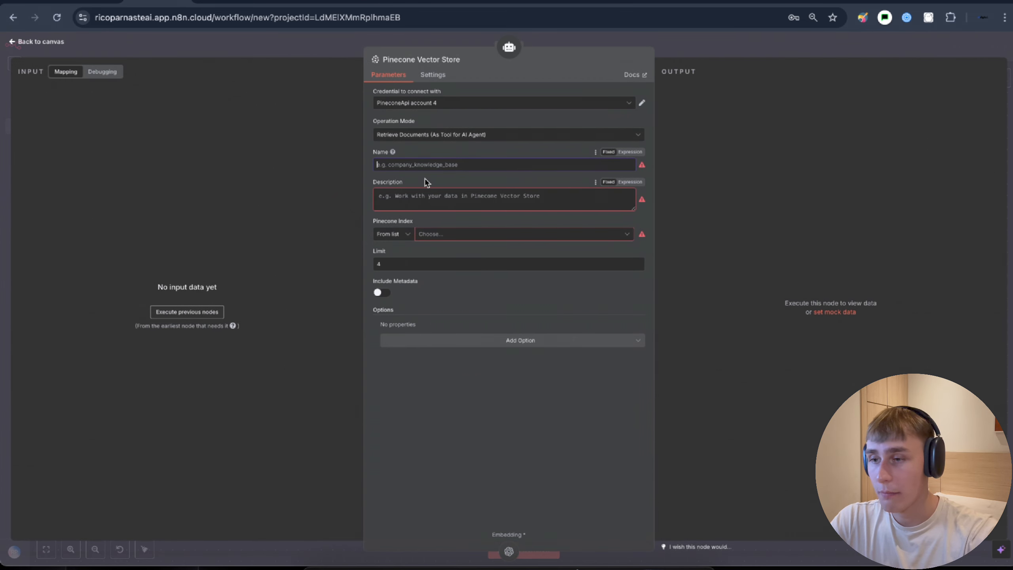
pyautogui.write('pineco')
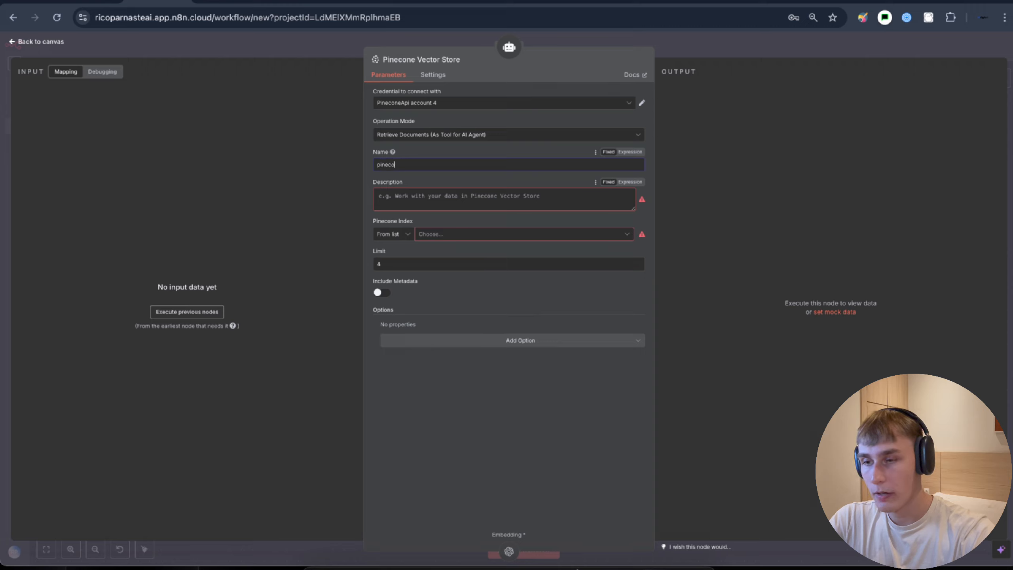
pyautogui.write('ne')
pyautogui.click(441, 234)
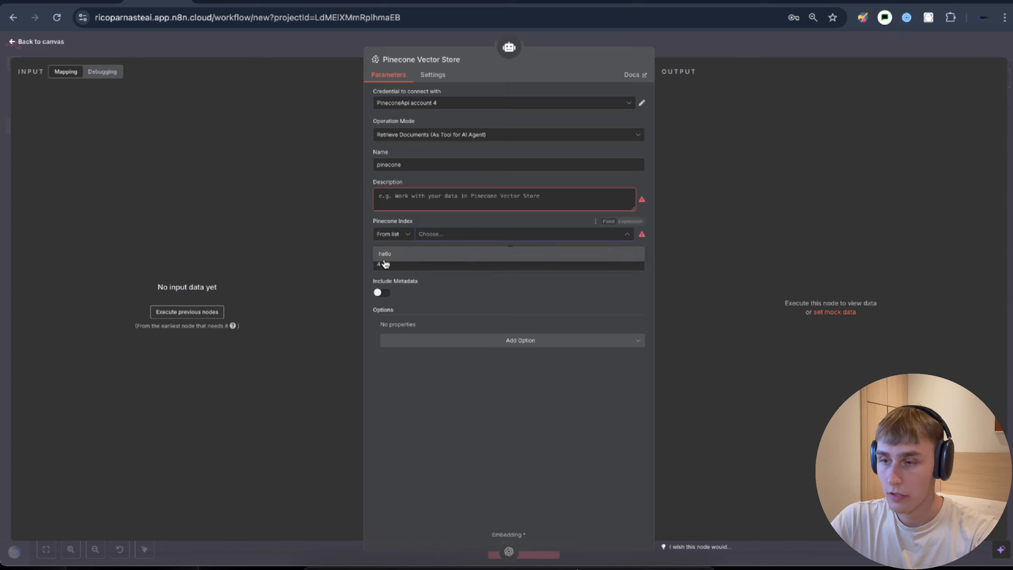
pyautogui.click(386, 262)
pyautogui.click(406, 197)
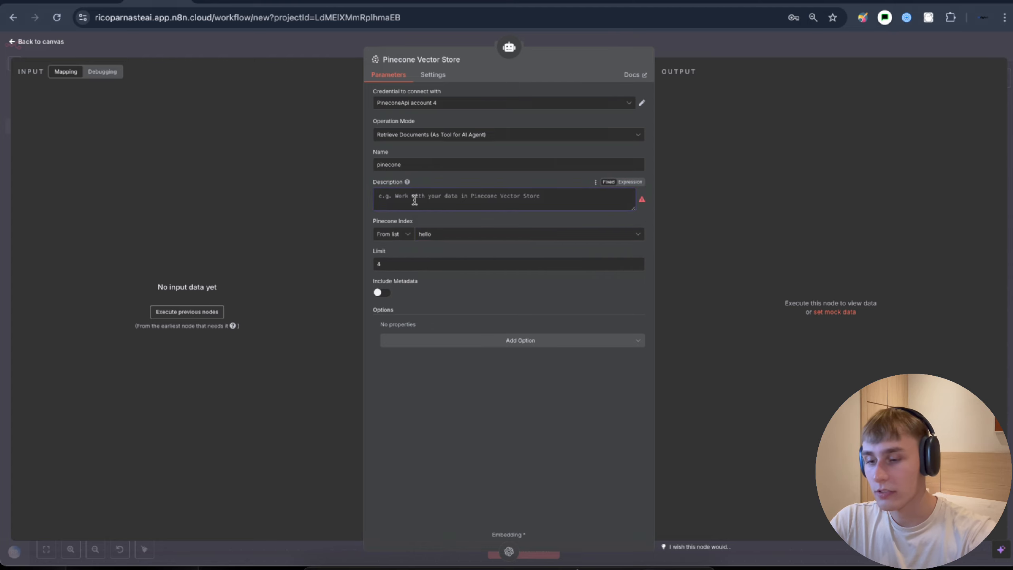
pyautogui.write('Pull')
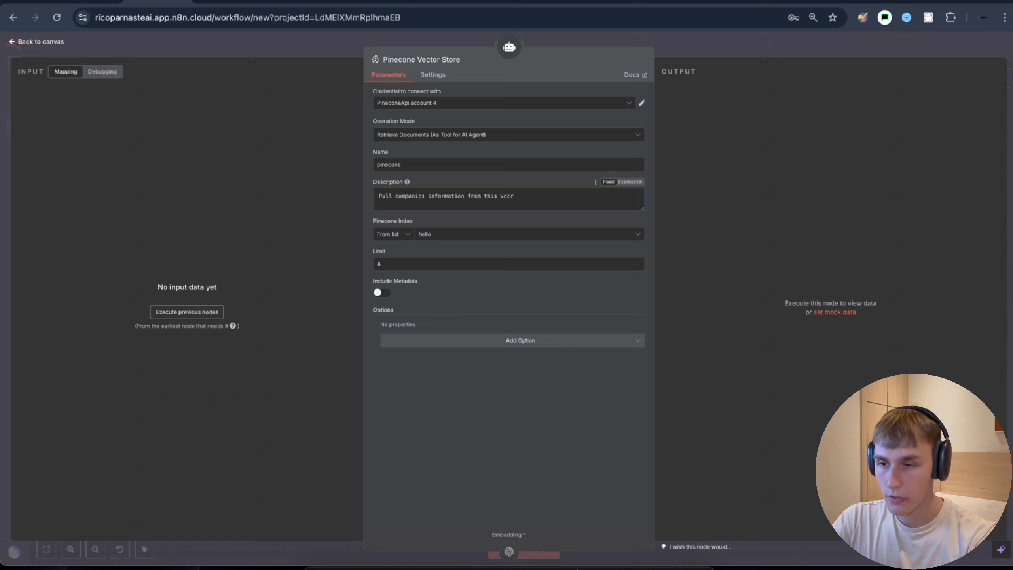
pyautogui.write('companies information from this vector stre')
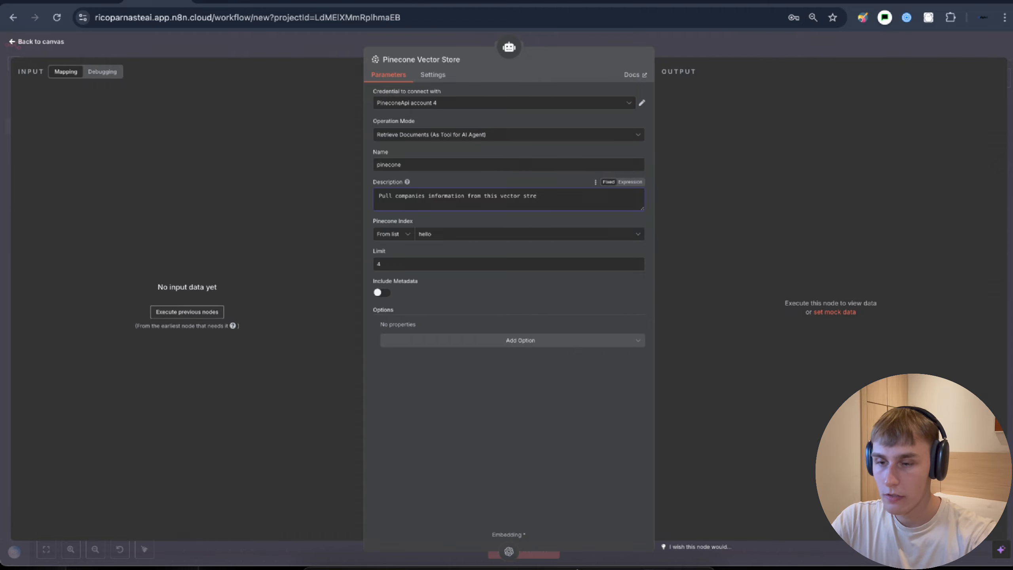
pyautogui.click(683, 43)
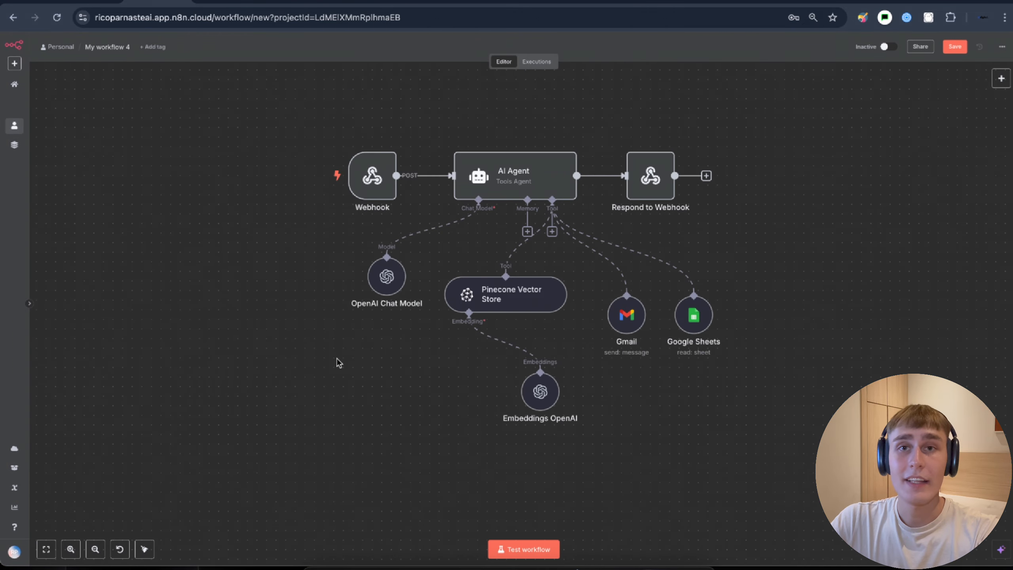
# - Add a Manual Trigger node in an empty lower-left area of the canvas
pyautogui.moveTo(270, 367); pyautogui.dragTo(607, 319)
pyautogui.rightClick(339, 332)
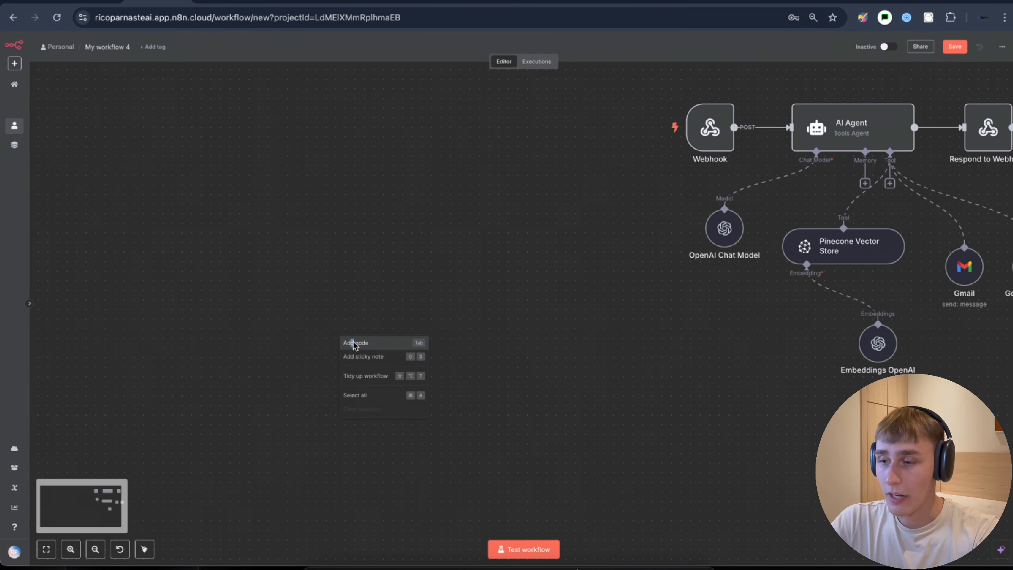
pyautogui.click(351, 341)
pyautogui.write('manul')
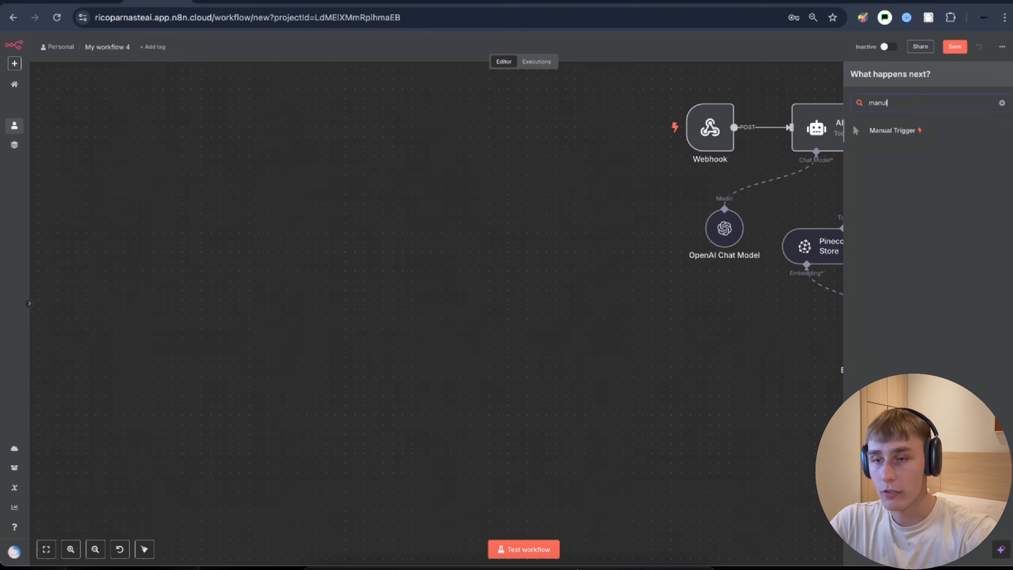
pyautogui.rightClick(875, 126)
pyautogui.click(912, 131)
pyautogui.click(912, 132)
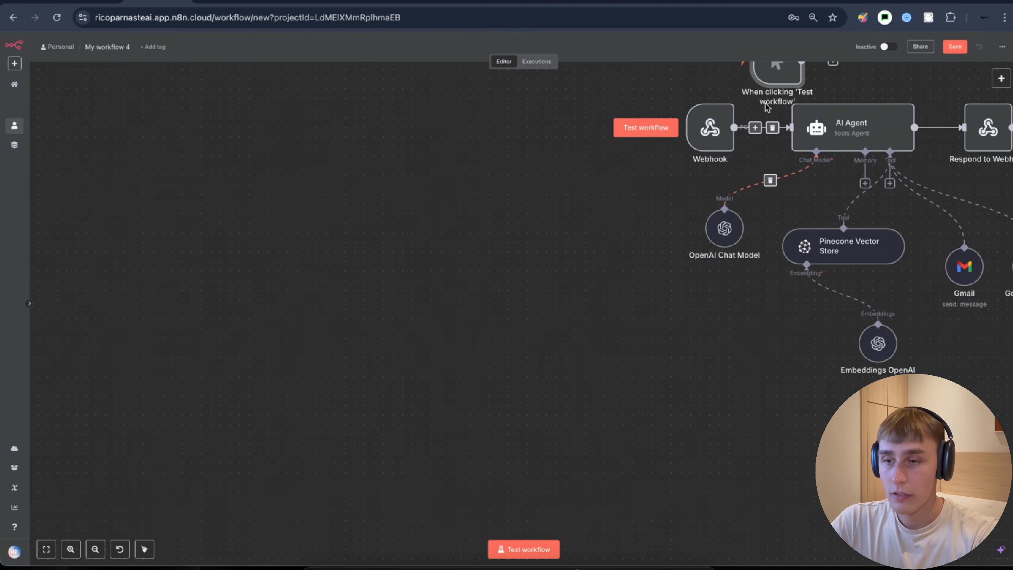
pyautogui.moveTo(774, 73); pyautogui.dragTo(217, 336)
pyautogui.hscroll(-4, 346, 352)
# - Add a Google Drive download step after the trigger for the file 'Business Information: Test Company'
pyautogui.click(362, 297)
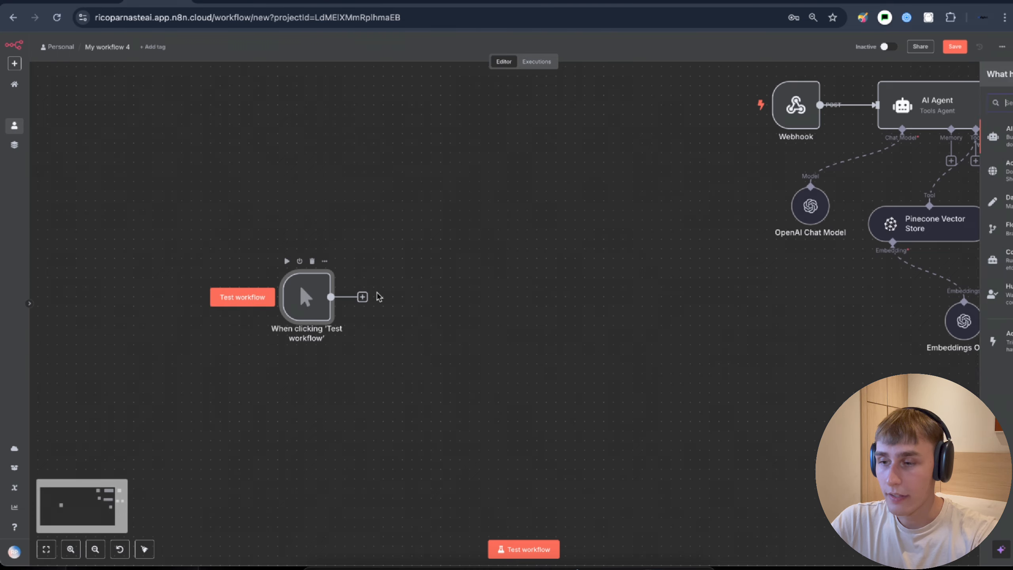
pyautogui.write('google ')
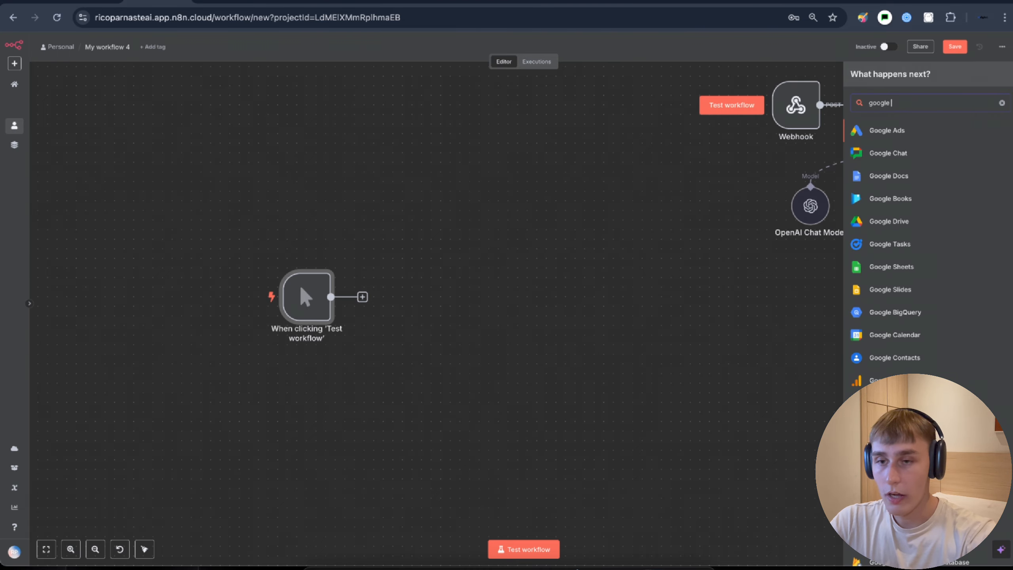
pyautogui.write('dr')
pyautogui.click(912, 131)
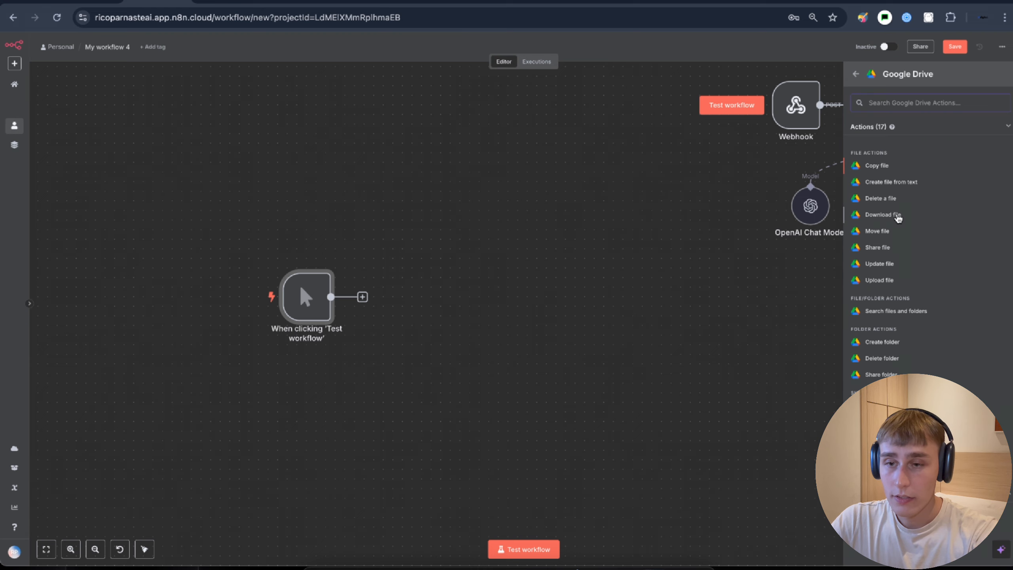
pyautogui.click(898, 218)
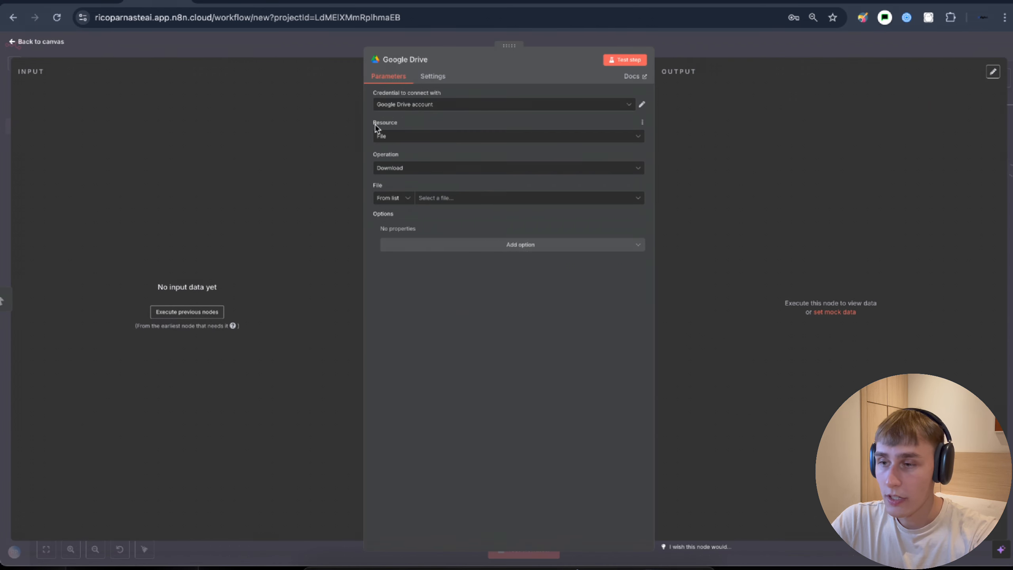
pyautogui.moveTo(375, 127); pyautogui.dragTo(401, 159)
pyautogui.click(401, 159)
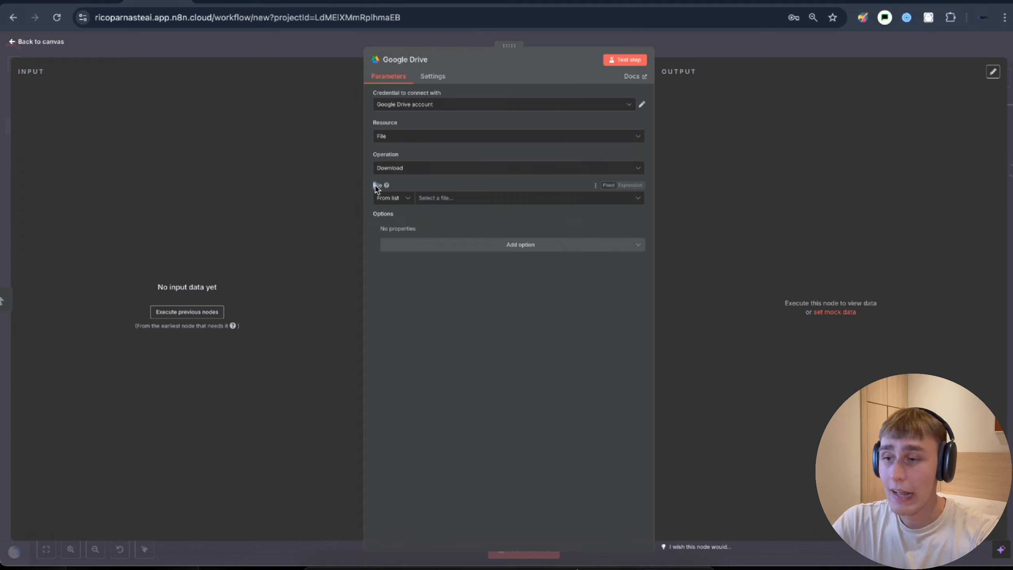
pyautogui.click(426, 199)
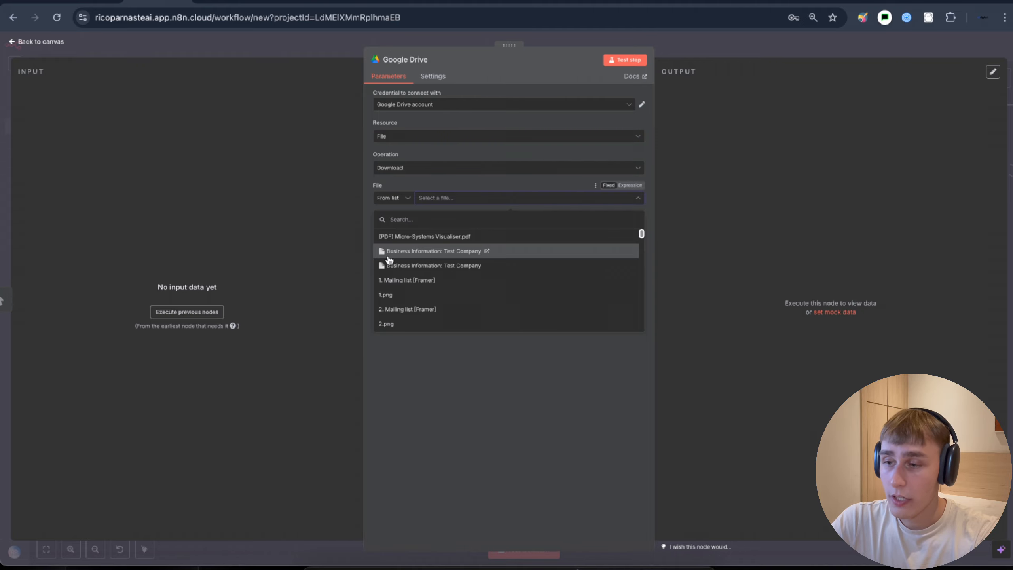
pyautogui.click(440, 255)
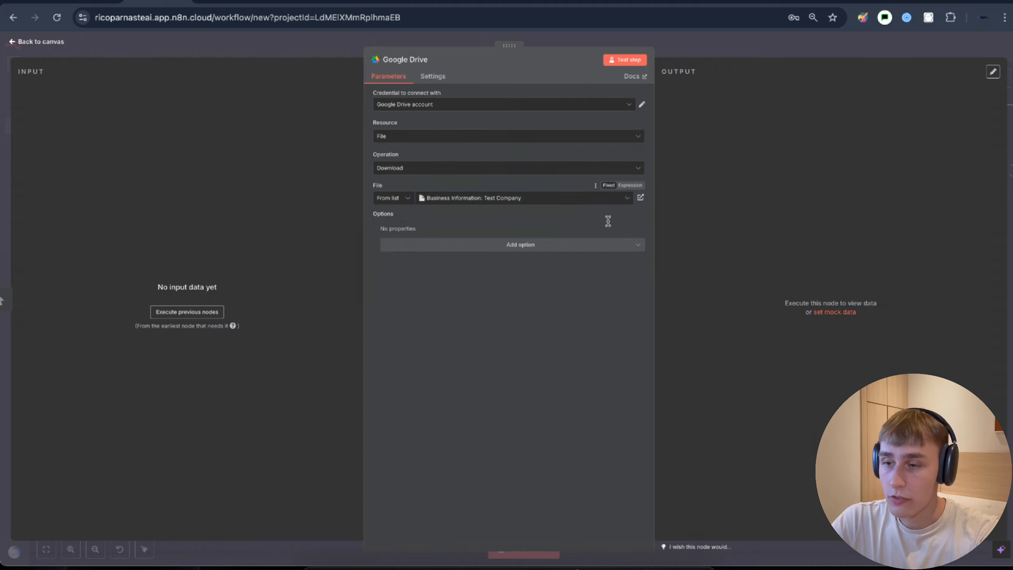
pyautogui.click(641, 199)
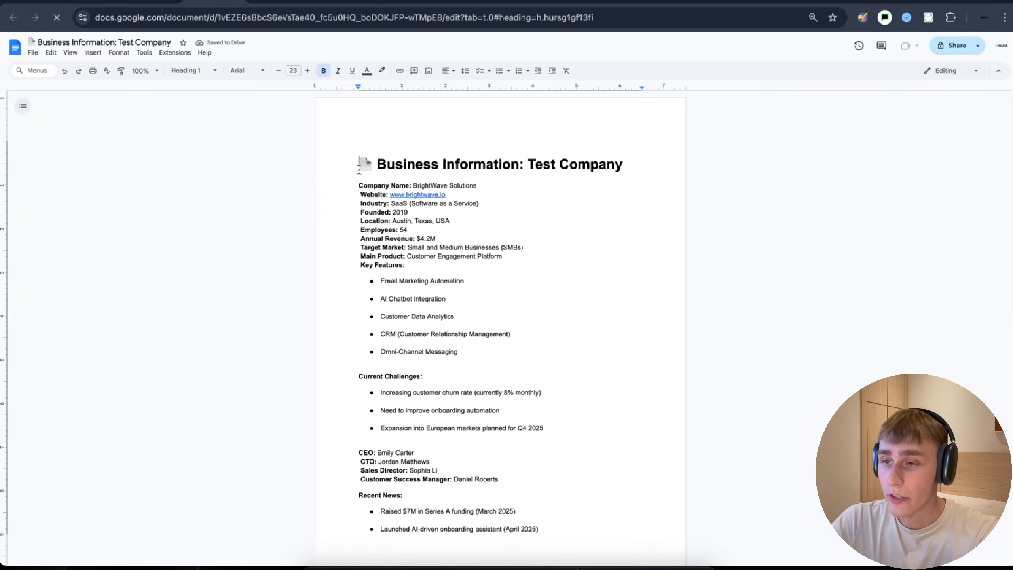
pyautogui.moveTo(359, 162); pyautogui.dragTo(560, 164)
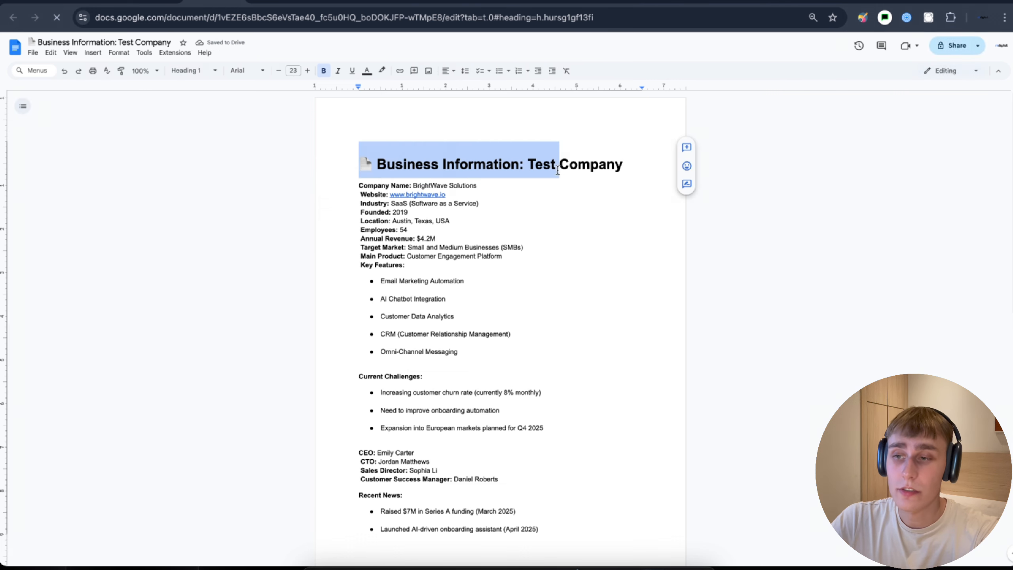
pyautogui.moveTo(413, 185); pyautogui.dragTo(476, 186)
pyautogui.scroll(-1, 411, 218)
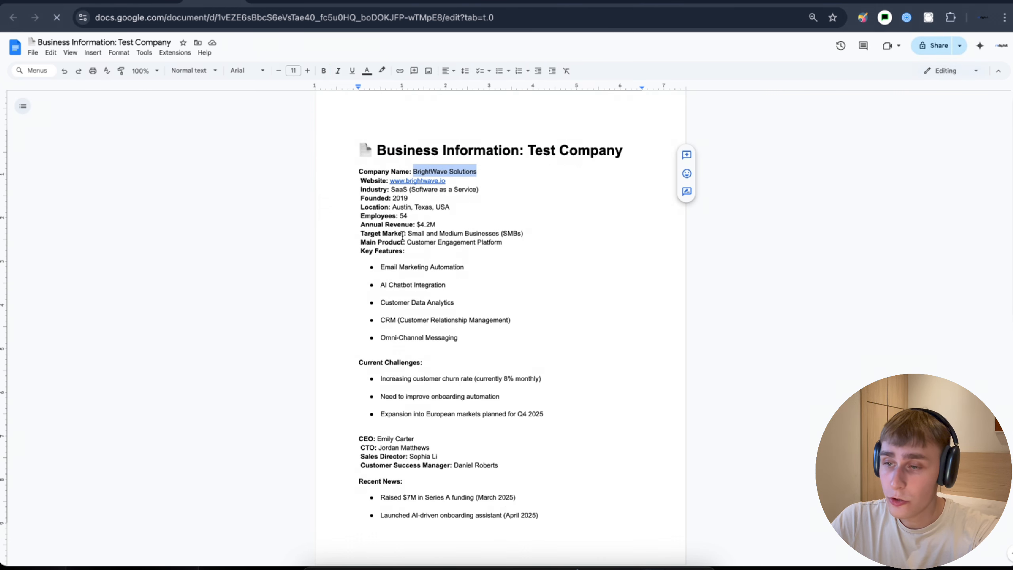
pyautogui.moveTo(416, 219); pyautogui.dragTo(444, 219)
pyautogui.moveTo(359, 191); pyautogui.dragTo(458, 324)
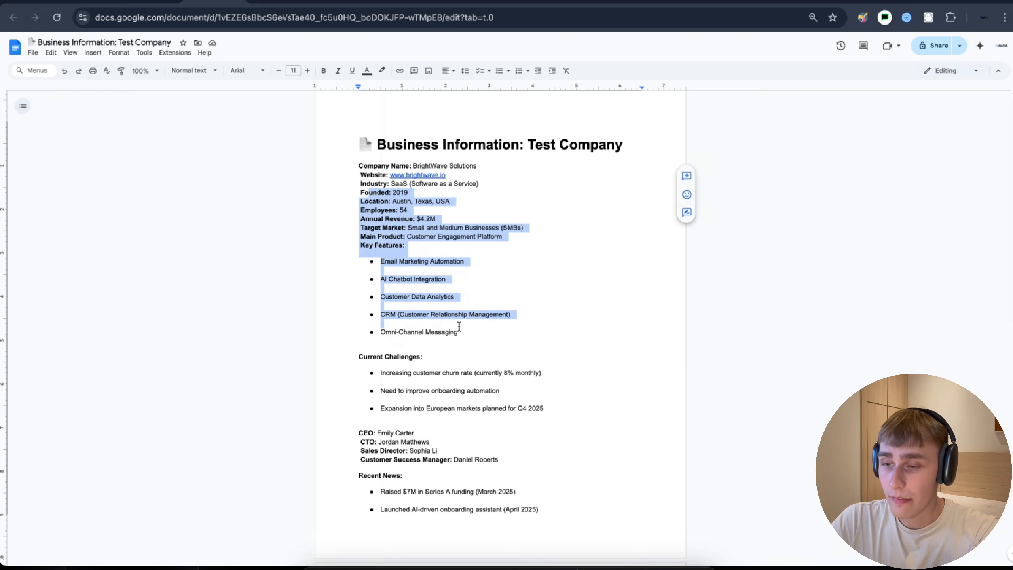
pyautogui.click(459, 324)
pyautogui.click(149, 0)
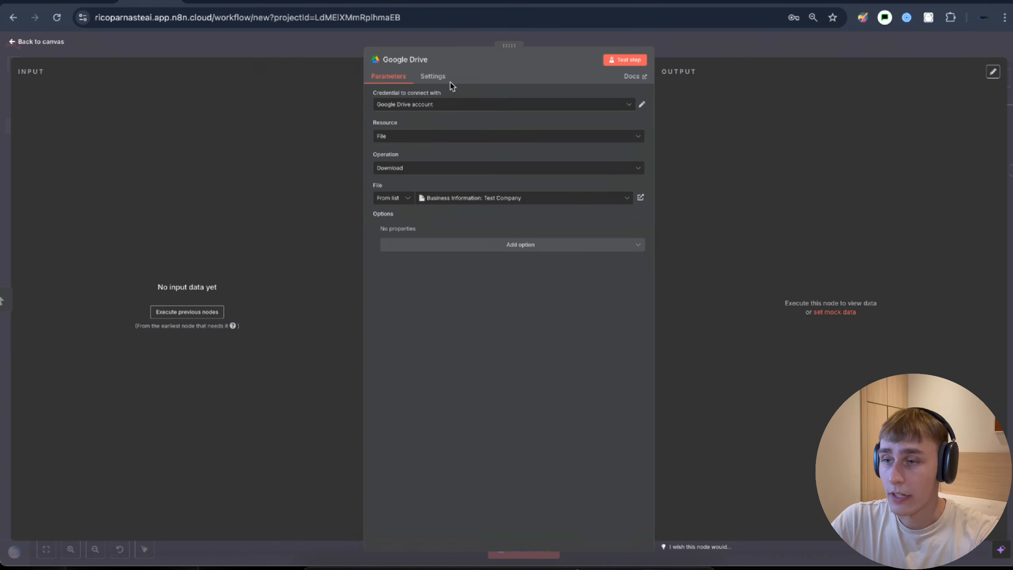
# - Search 'pinecone' for the step after Google Drive and list Pinecone Vector Store's actions
pyautogui.click(443, 37)
pyautogui.moveTo(448, 201); pyautogui.dragTo(386, 113)
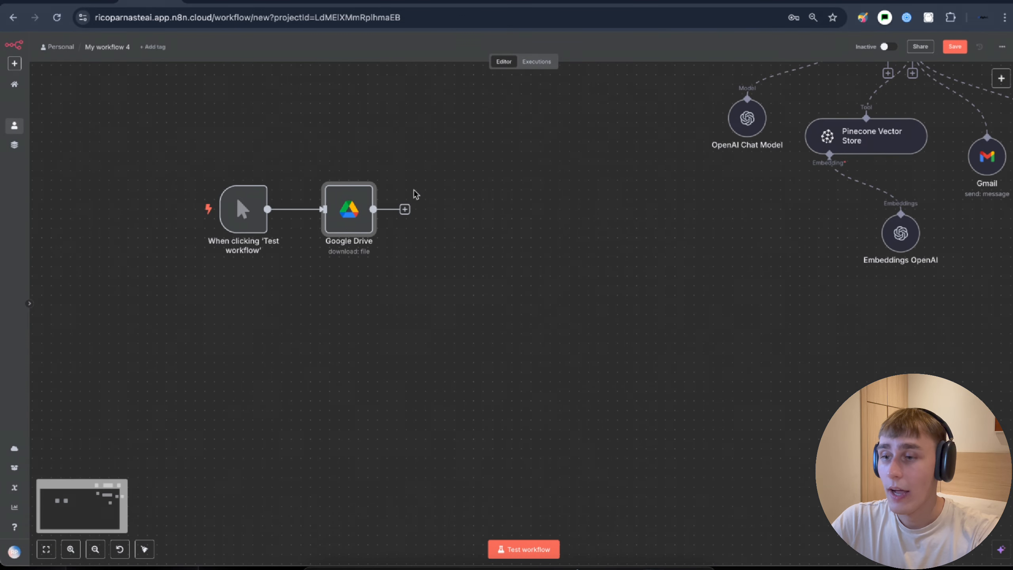
pyautogui.click(405, 209)
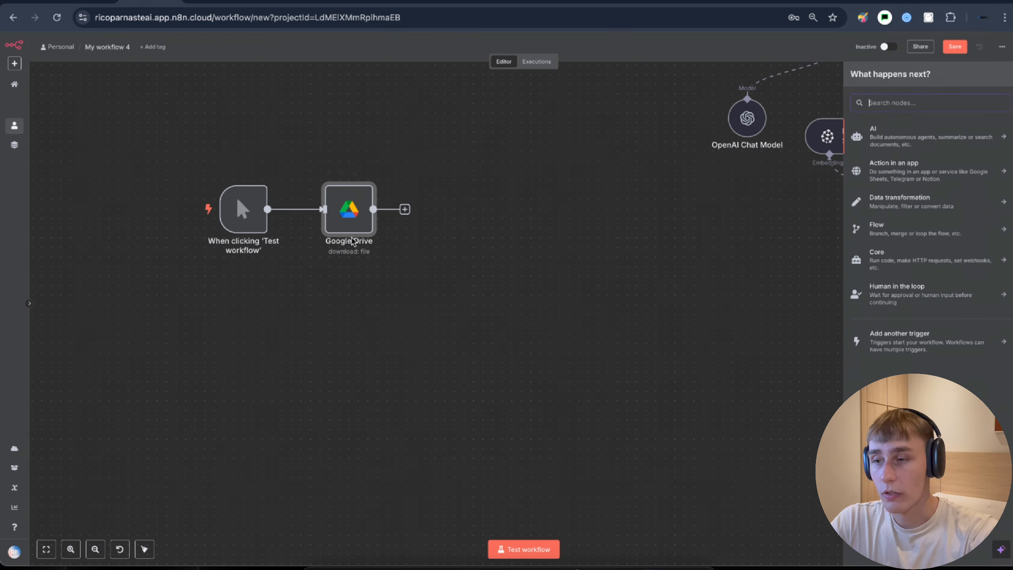
pyautogui.write('ve')
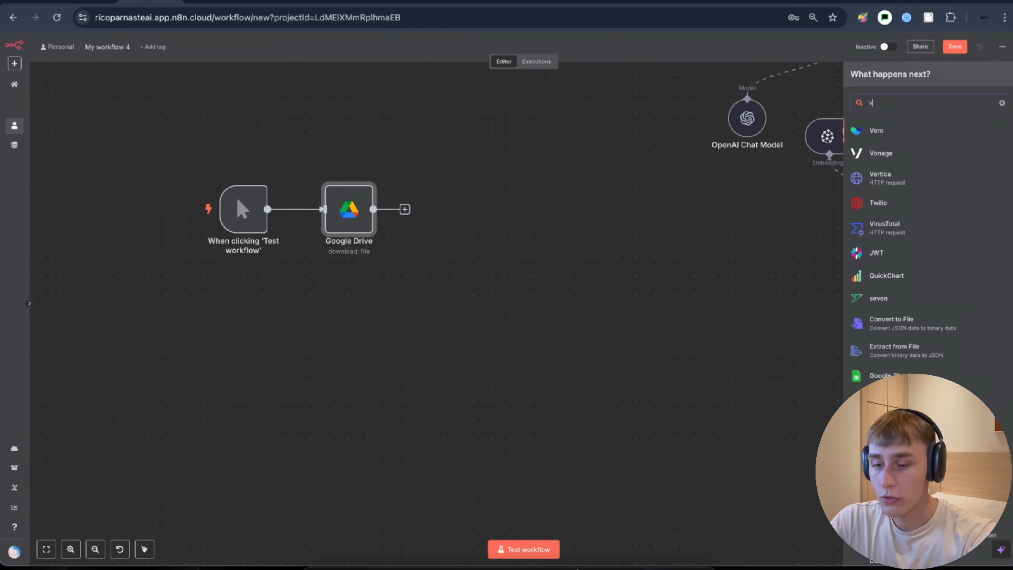
pyautogui.write('c')
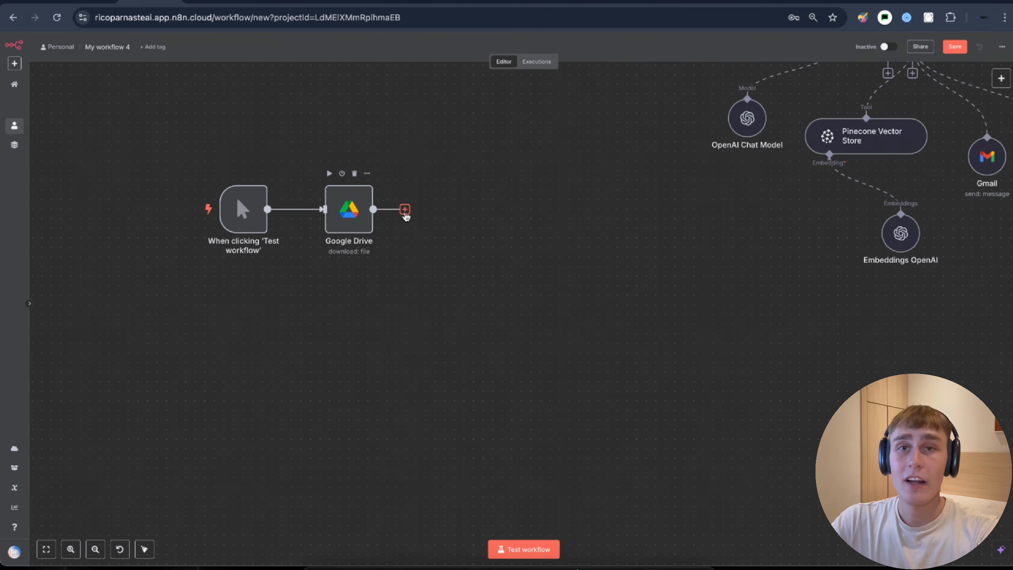
pyautogui.click(404, 211)
pyautogui.write('pinecone')
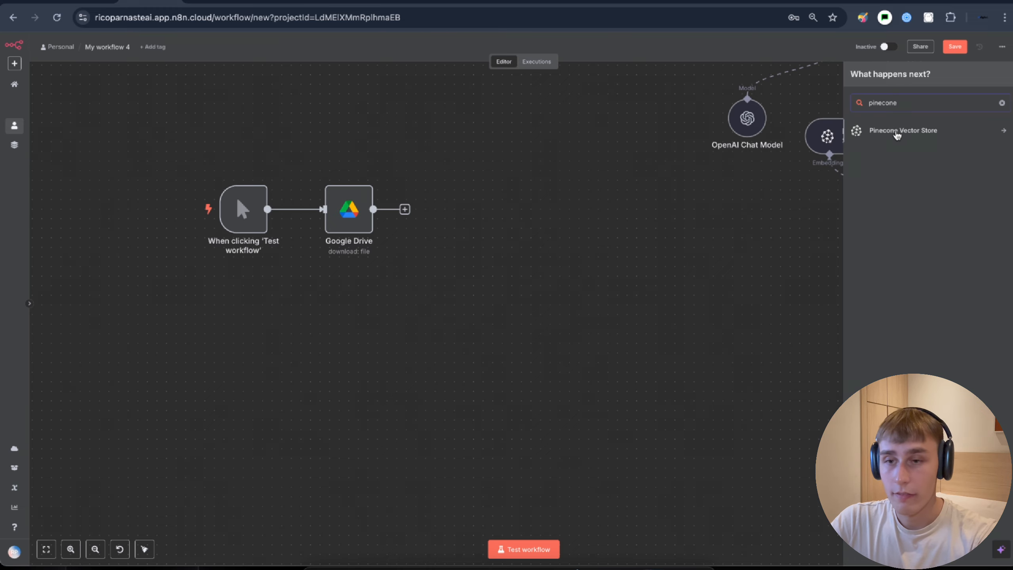
pyautogui.click(896, 135)
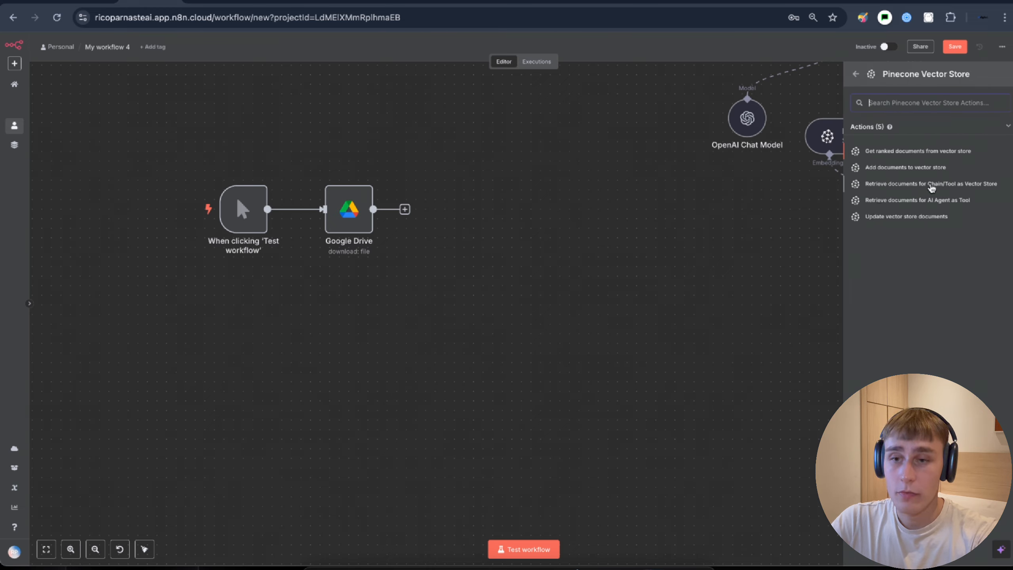
# - Add Pinecone Vector Store1 in Insert Documents mode on the hello index, wired from Google Drive
pyautogui.click(959, 184)
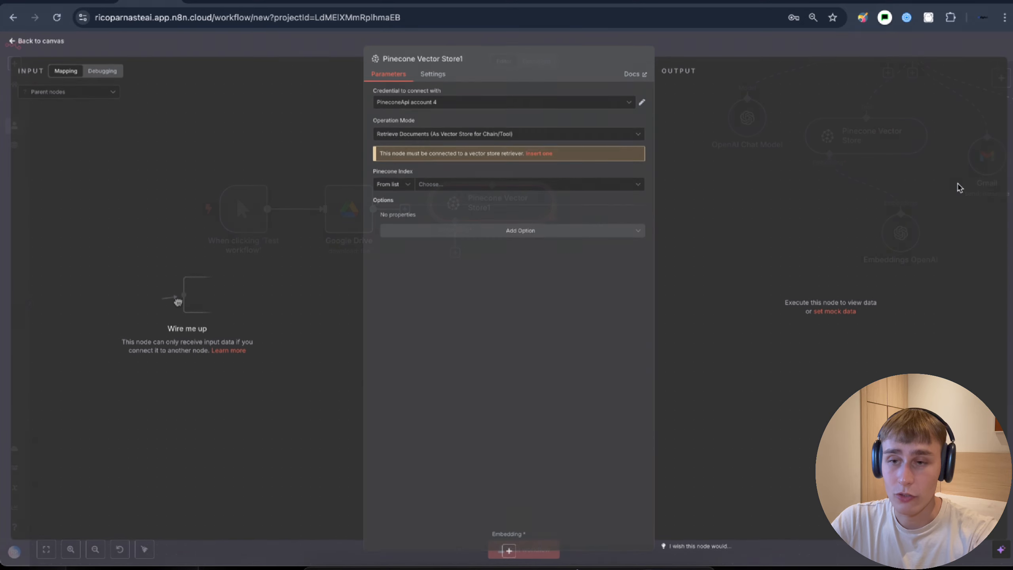
pyautogui.moveTo(375, 121); pyautogui.dragTo(402, 125)
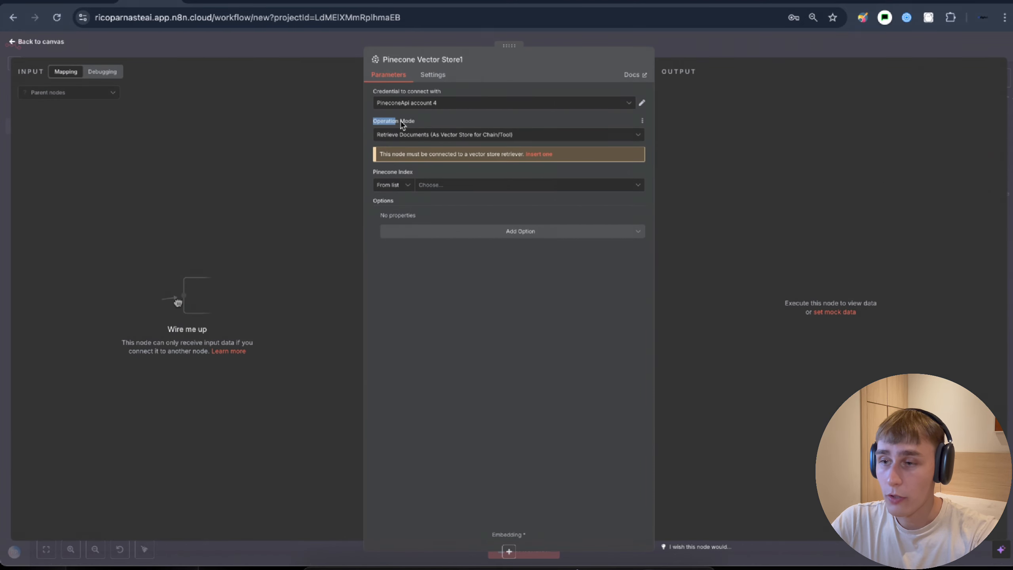
pyautogui.click(417, 135)
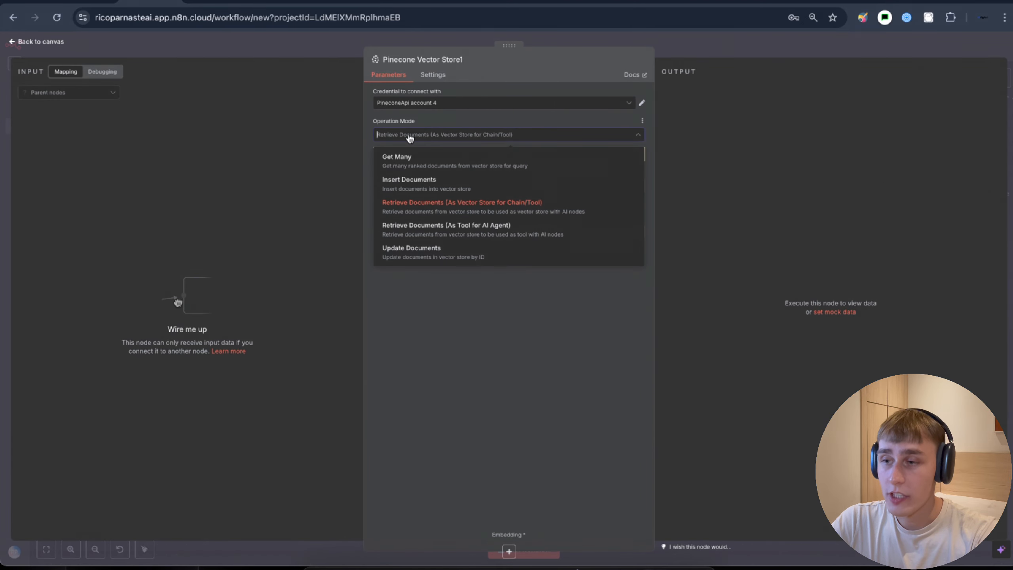
pyautogui.click(421, 188)
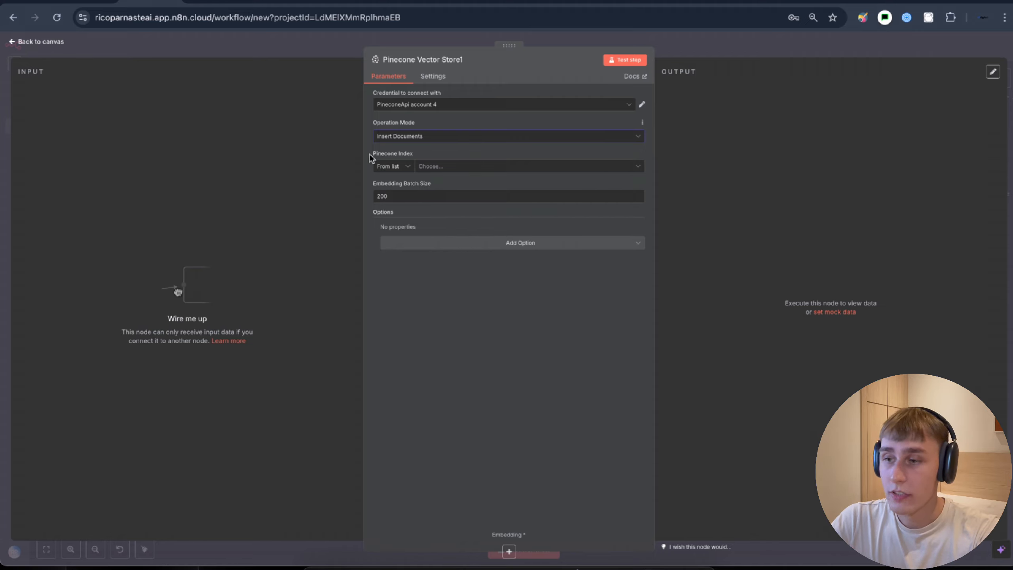
pyautogui.click(435, 167)
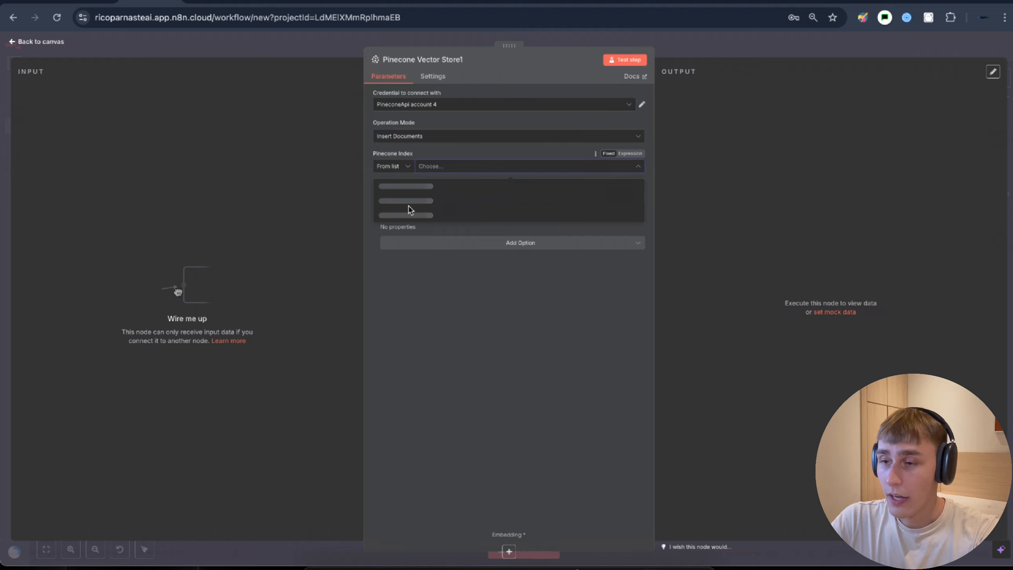
pyautogui.click(388, 190)
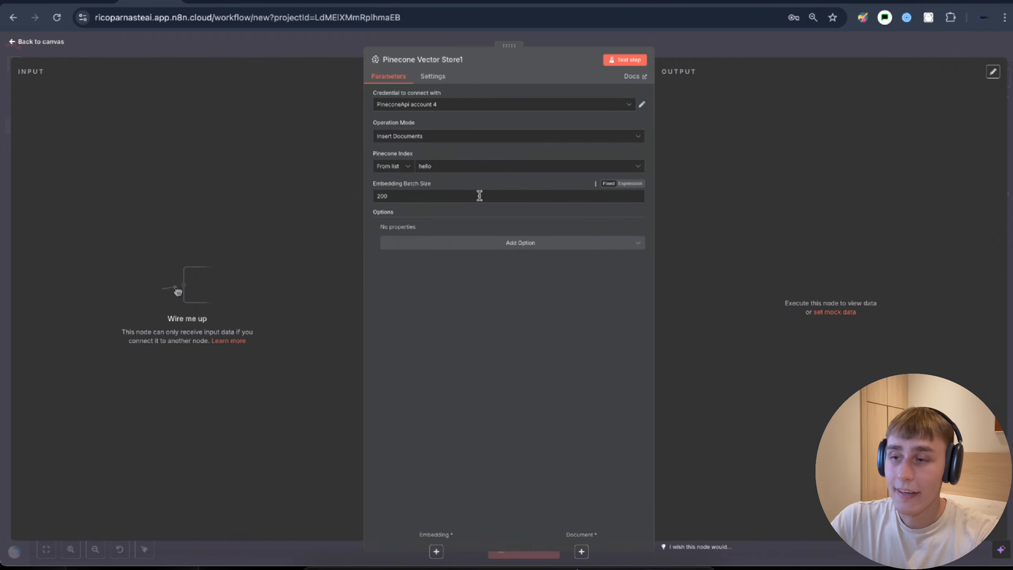
pyautogui.press('Escape')
pyautogui.moveTo(405, 216); pyautogui.dragTo(430, 209)
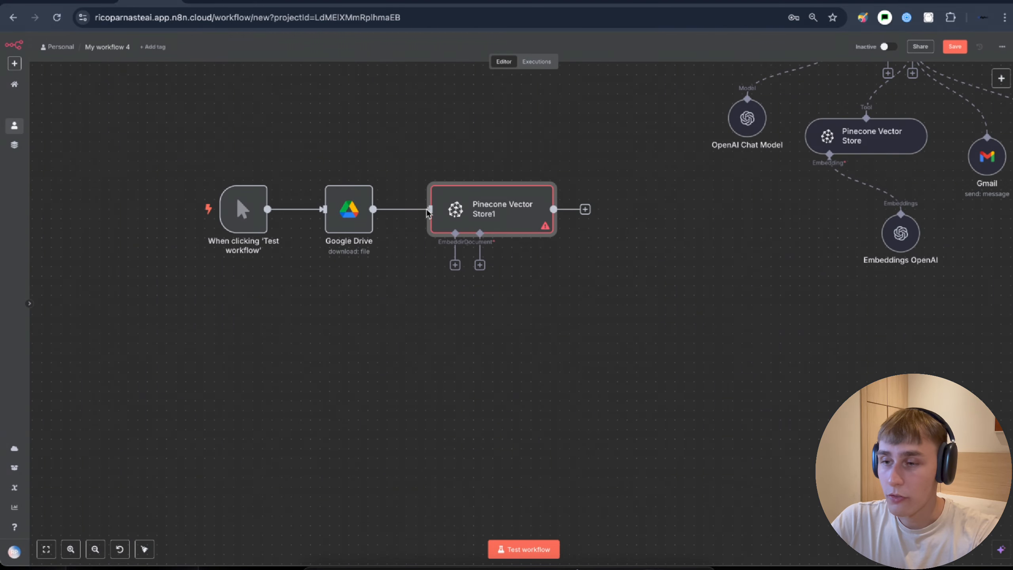
# - Attach an Embeddings OpenAI model (text-embedding-3-small) to Pinecone Vector Store1, then show the document loader choices
pyautogui.scroll(3, 436, 244)
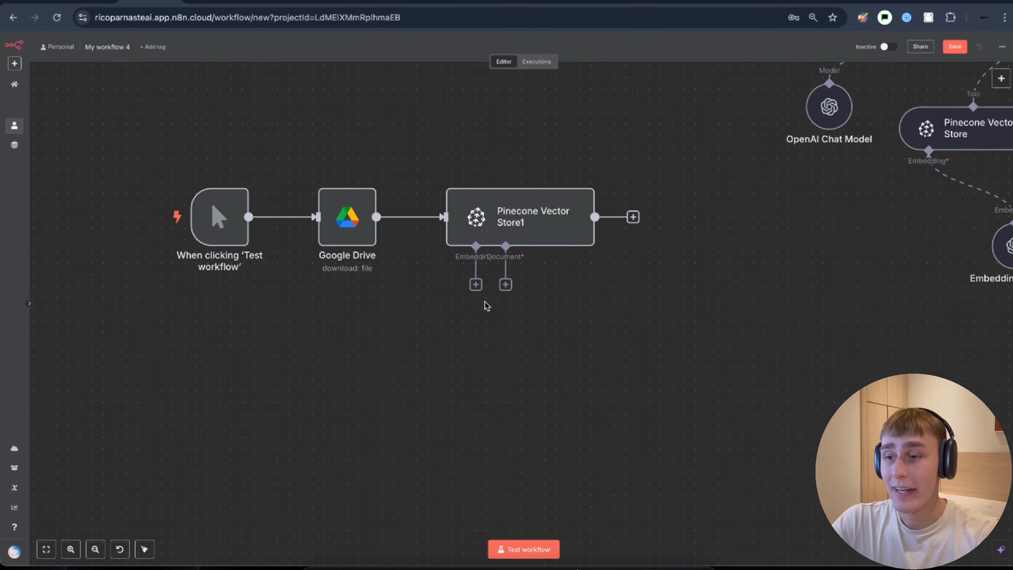
pyautogui.click(474, 284)
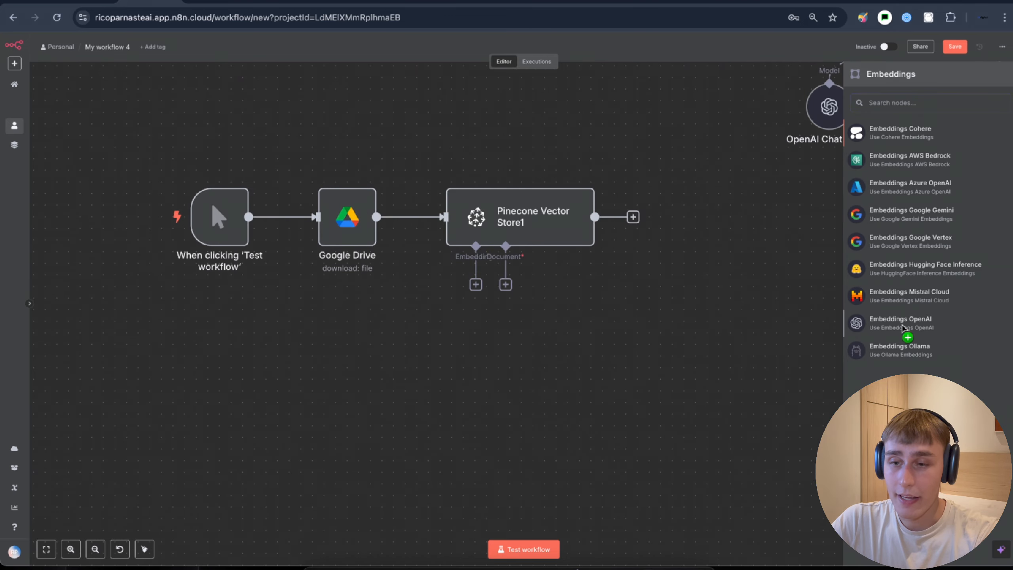
pyautogui.click(877, 325)
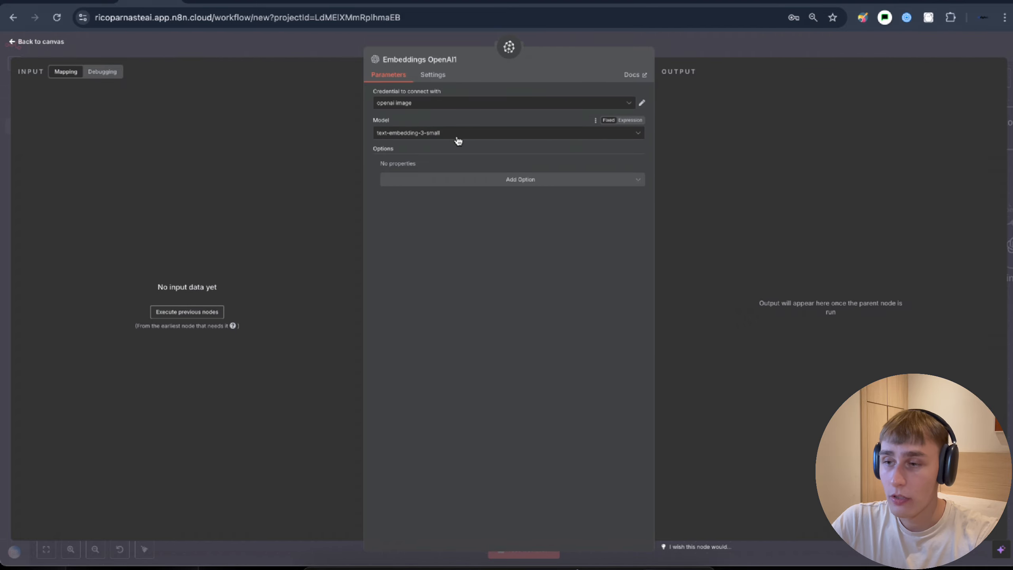
pyautogui.press('Escape')
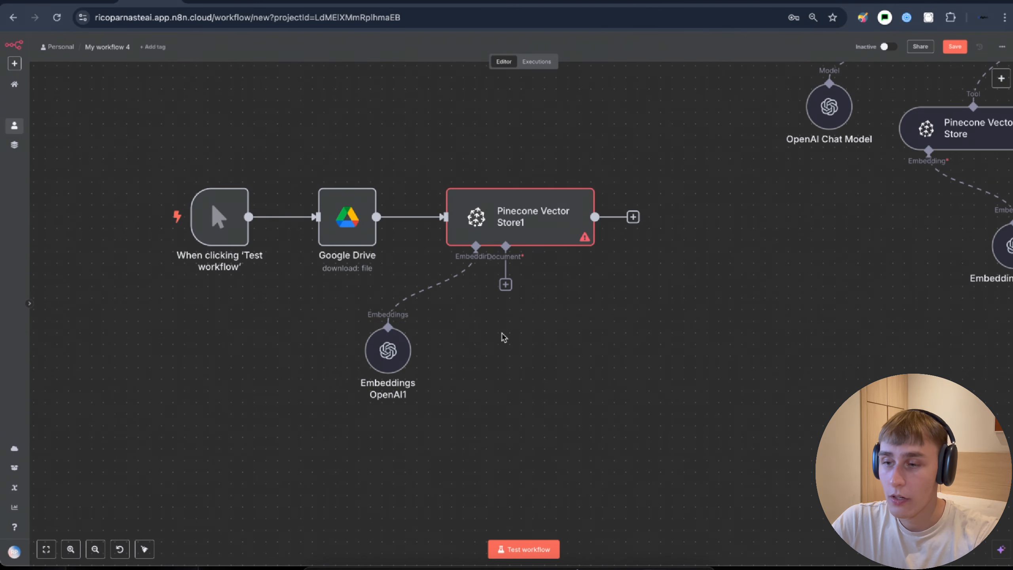
pyautogui.click(505, 284)
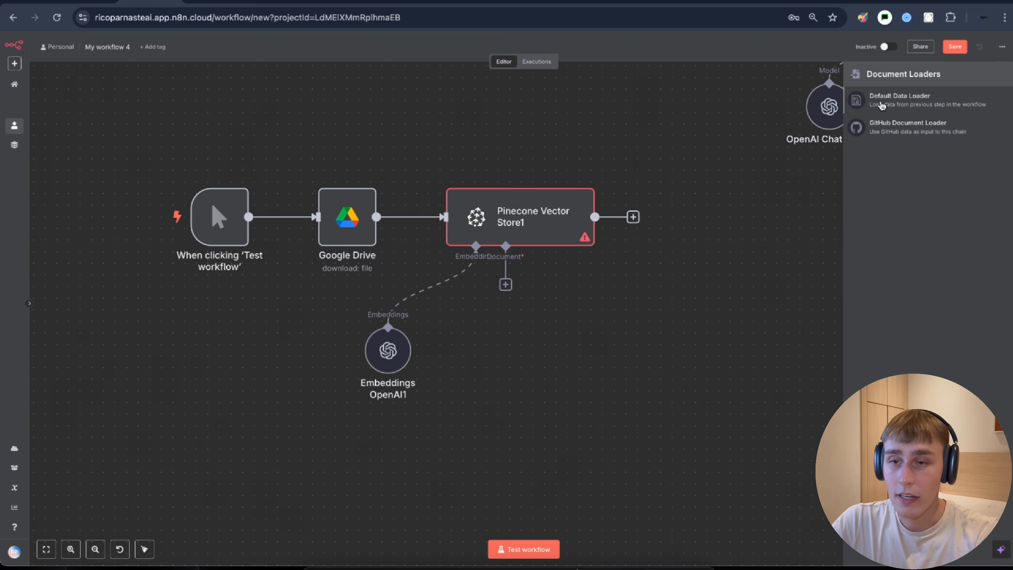
# - Add a Default Data Loader with Type of Data set to Binary, then show the text splitter choices
pyautogui.click(881, 105)
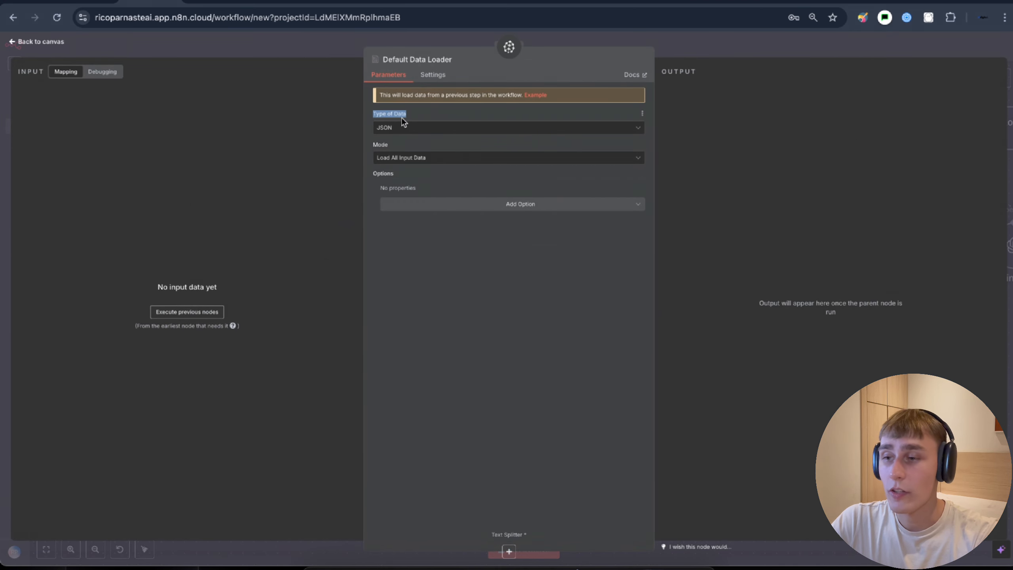
pyautogui.click(402, 128)
pyautogui.click(404, 174)
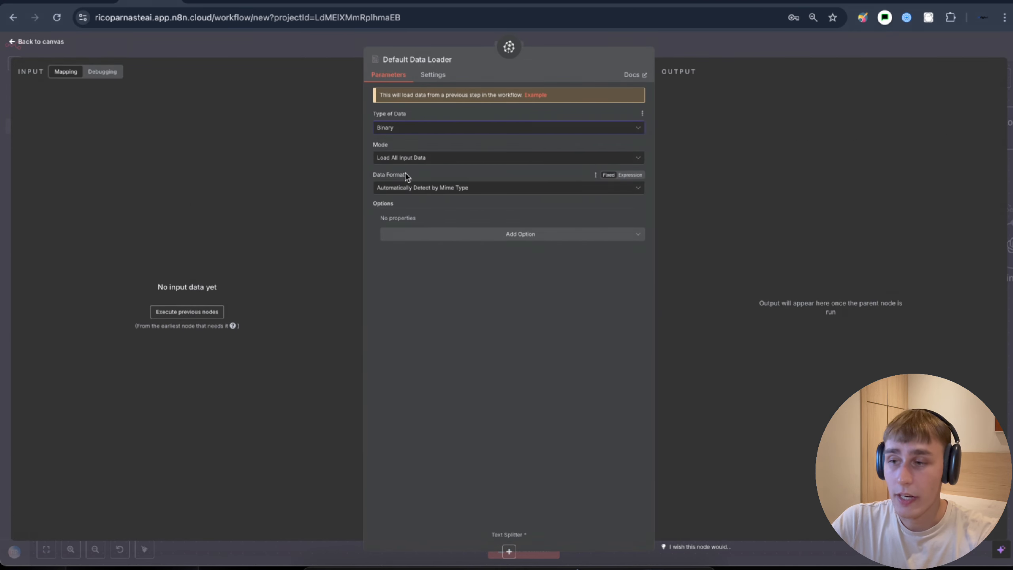
pyautogui.moveTo(373, 147); pyautogui.dragTo(385, 147)
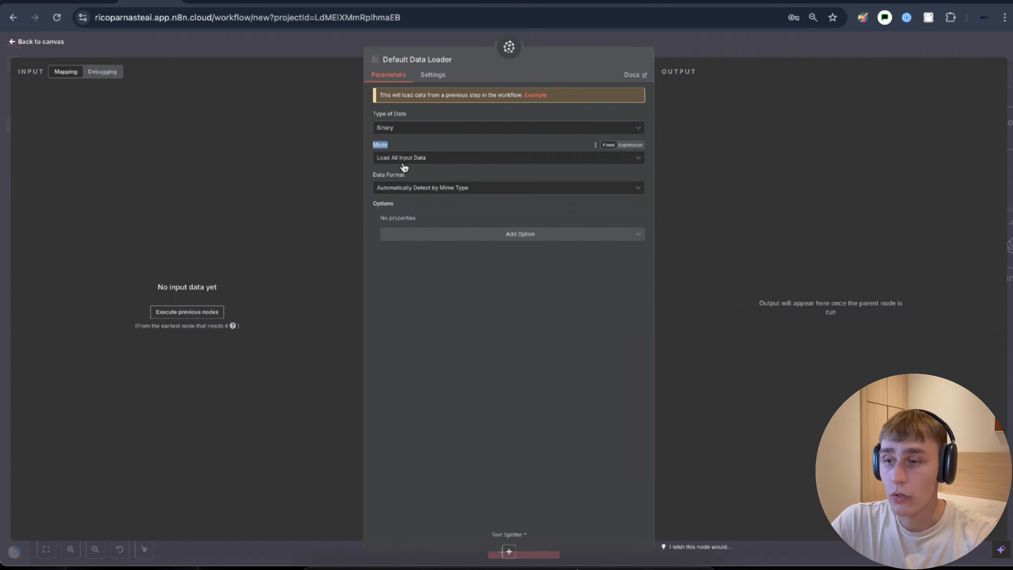
pyautogui.click(768, 159)
pyautogui.click(702, 54)
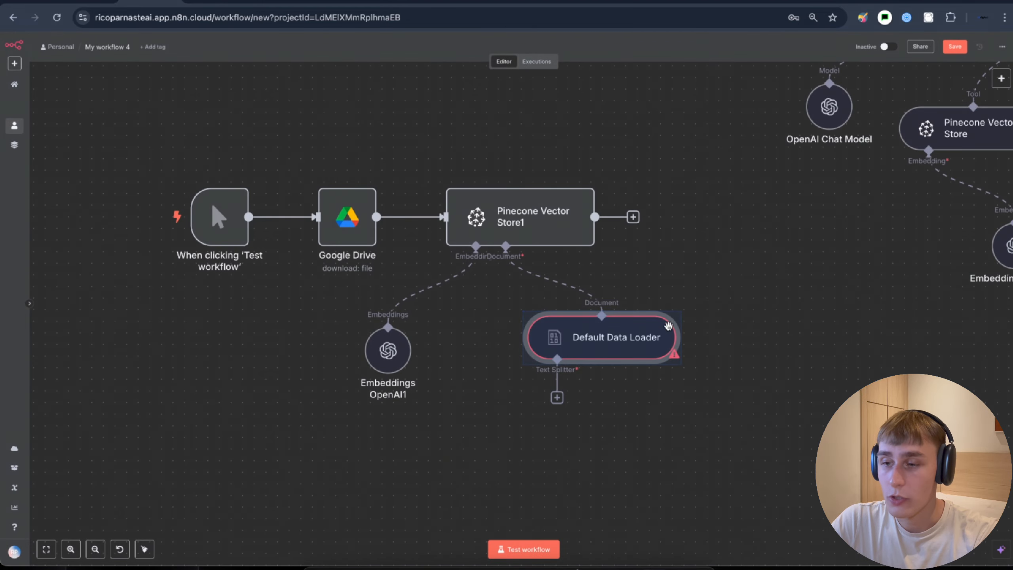
pyautogui.click(629, 375)
pyautogui.moveTo(697, 441); pyautogui.dragTo(589, 330)
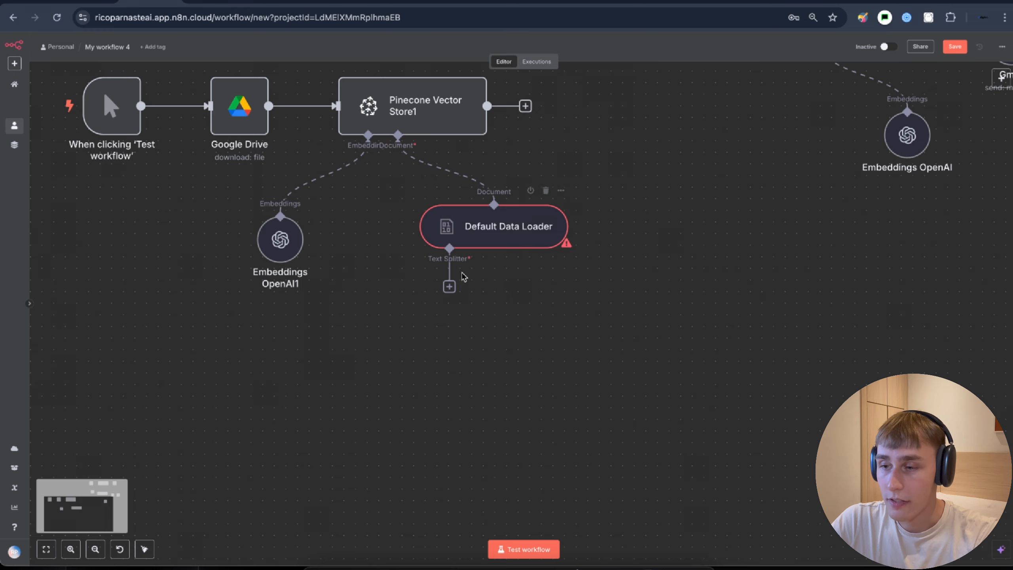
pyautogui.click(450, 286)
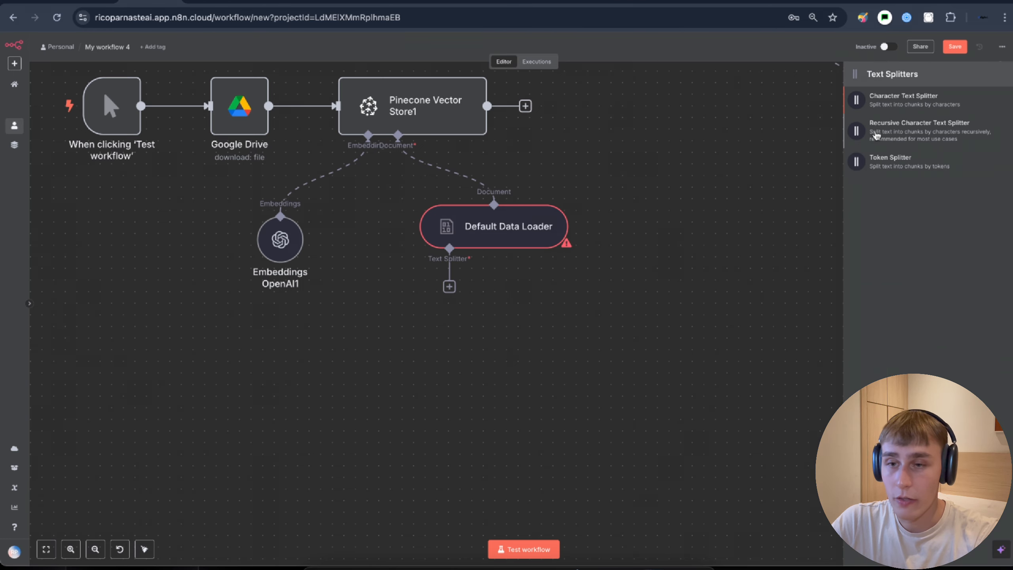
# - Attach a Recursive Character Text Splitter with chunk size 1000 and line it up under the loader
pyautogui.click(927, 132)
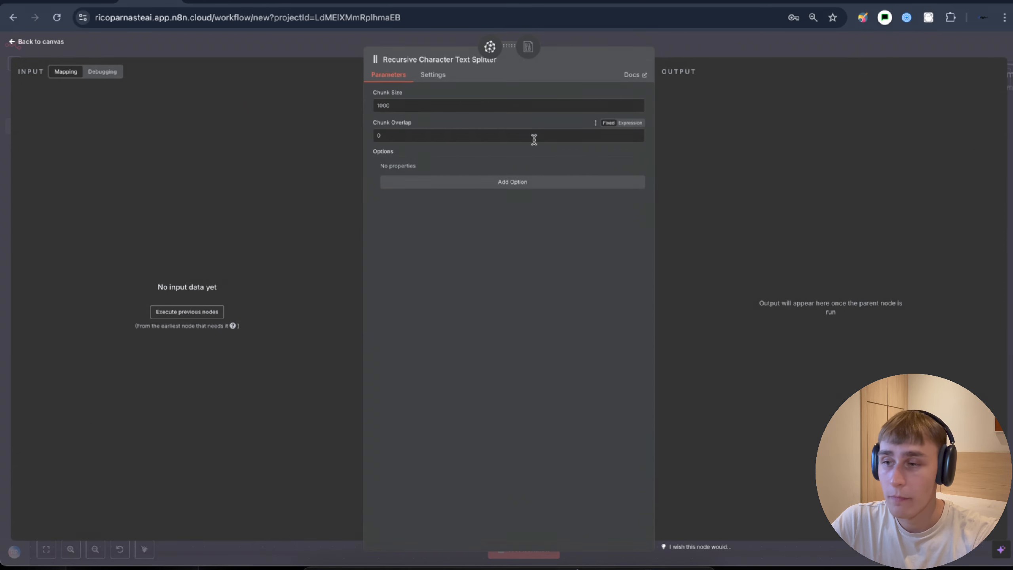
pyautogui.click(698, 60)
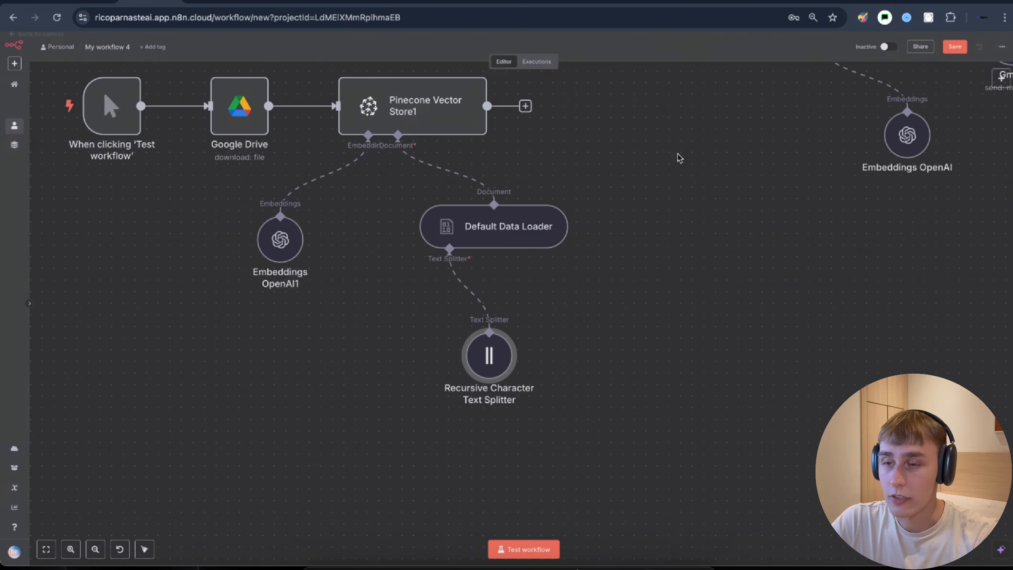
pyautogui.moveTo(501, 225); pyautogui.dragTo(455, 201)
pyautogui.moveTo(373, 299); pyautogui.dragTo(408, 323)
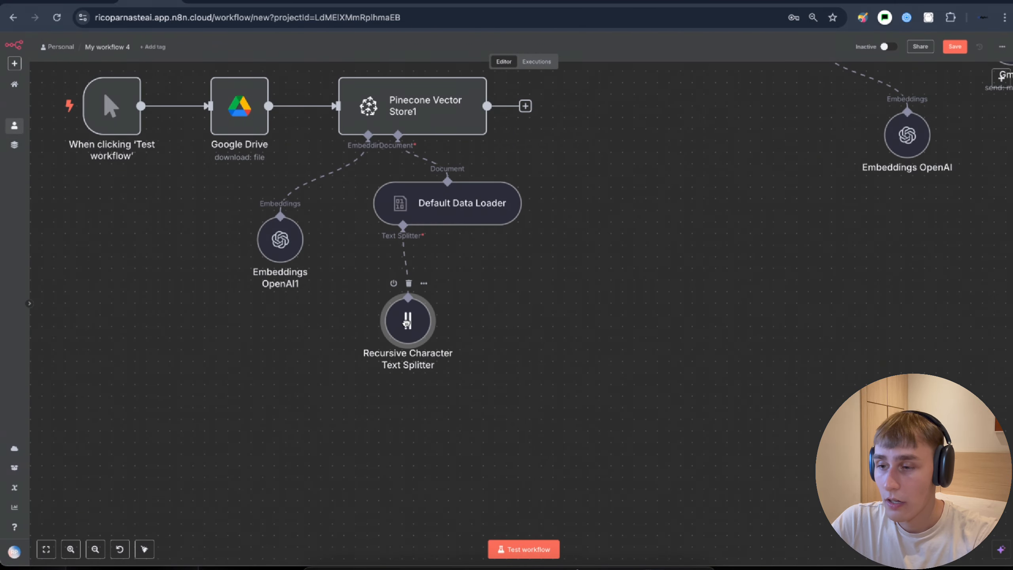
pyautogui.moveTo(444, 291); pyautogui.dragTo(590, 335)
pyautogui.scroll(2, 207, 157)
# - Test-run the workflow, review Pinecone Vector Store1's 2 output items, and switch to the hello index page
pyautogui.click(188, 235)
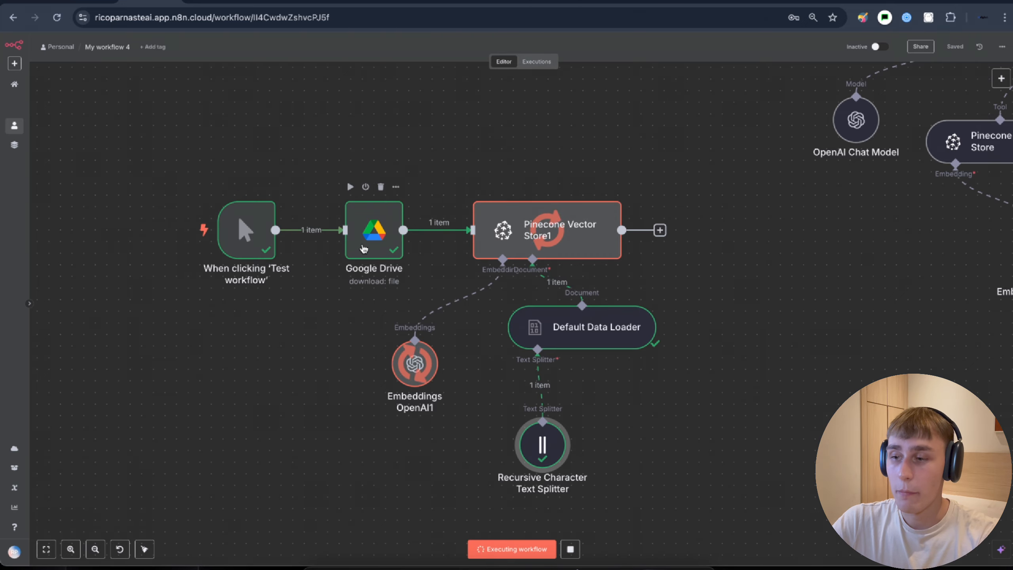
pyautogui.hscroll(3, 677, 259)
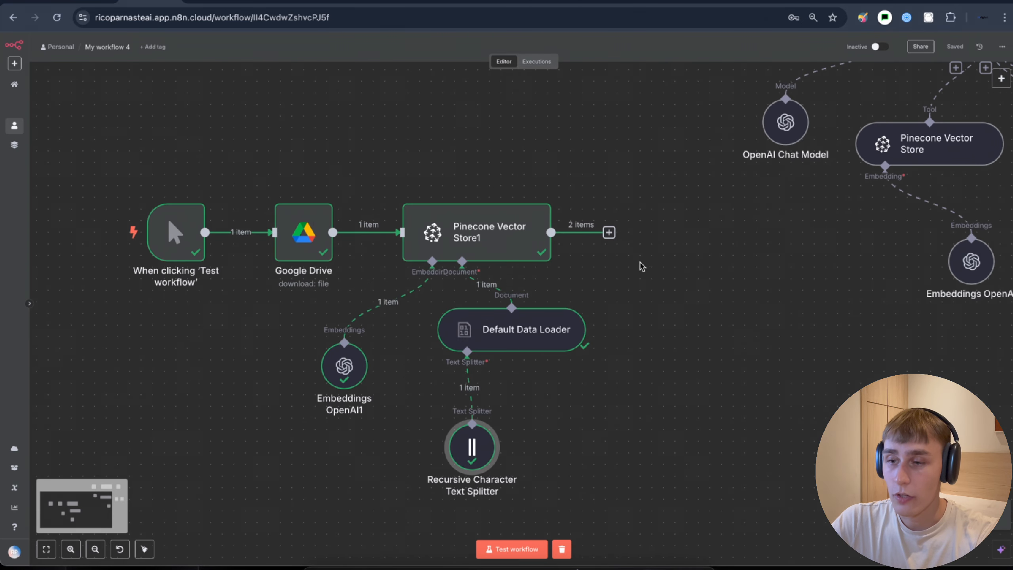
pyautogui.doubleClick(499, 240)
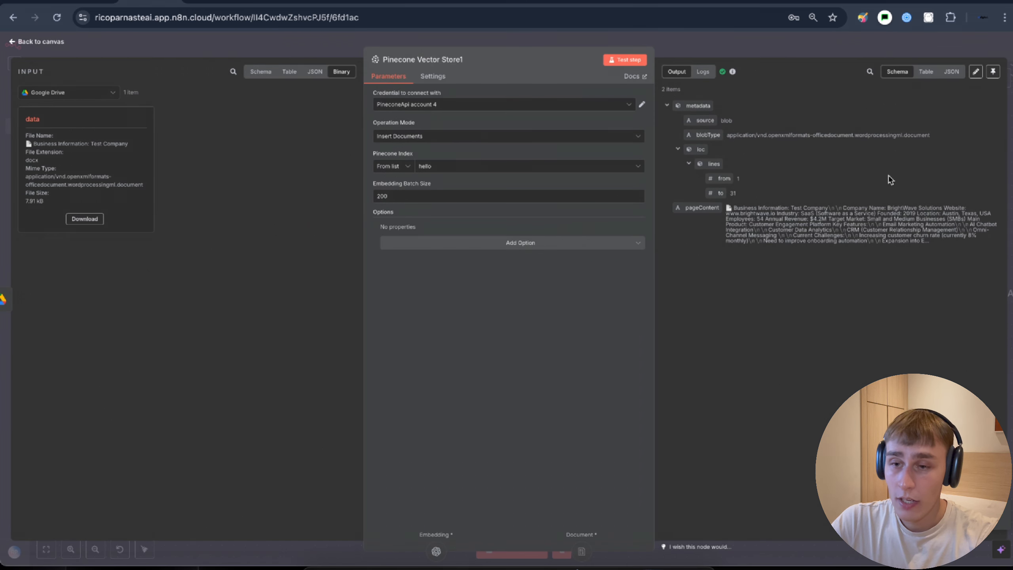
pyautogui.moveTo(729, 210); pyautogui.dragTo(963, 251)
pyautogui.click(964, 252)
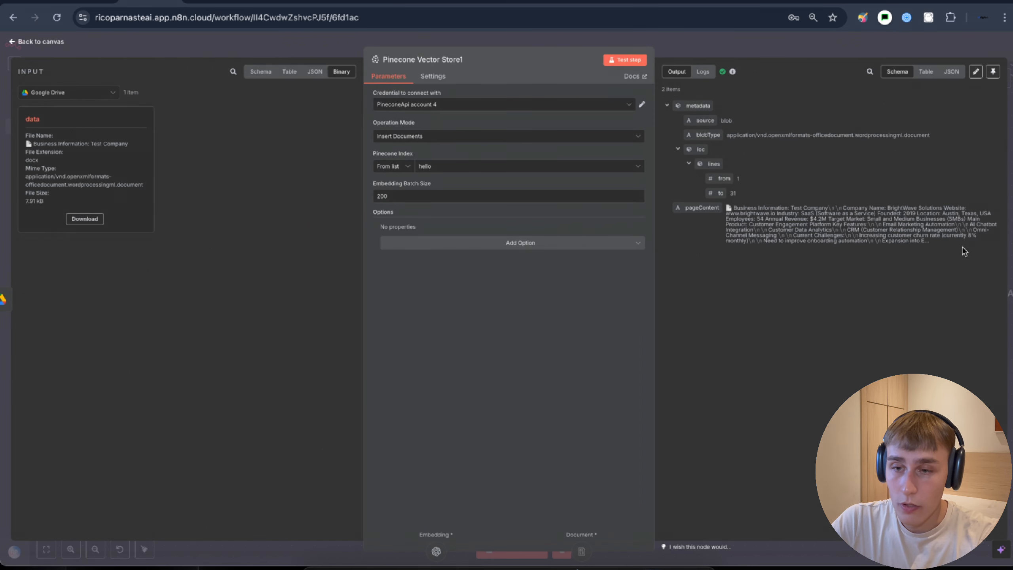
pyautogui.click(274, 3)
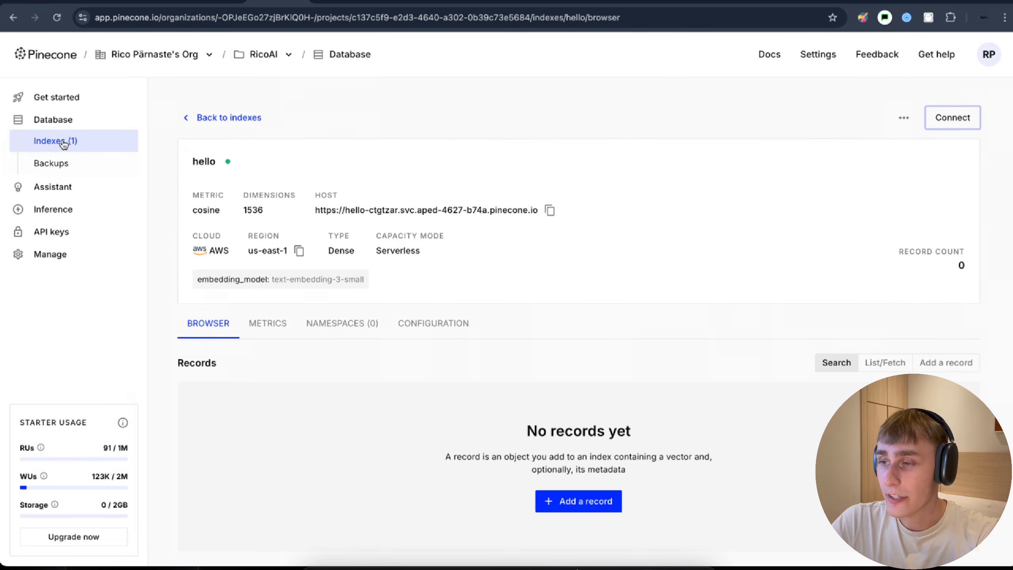
# - Reload the hello index to confirm its 2 new records, then switch to ElevenLabs
pyautogui.click(57, 17)
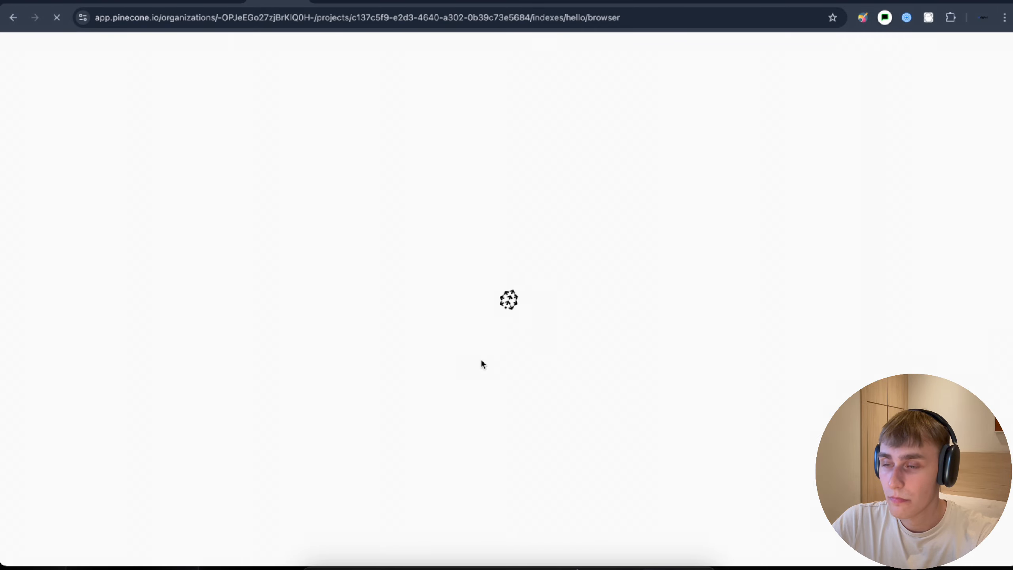
pyautogui.scroll(-6, 481, 358)
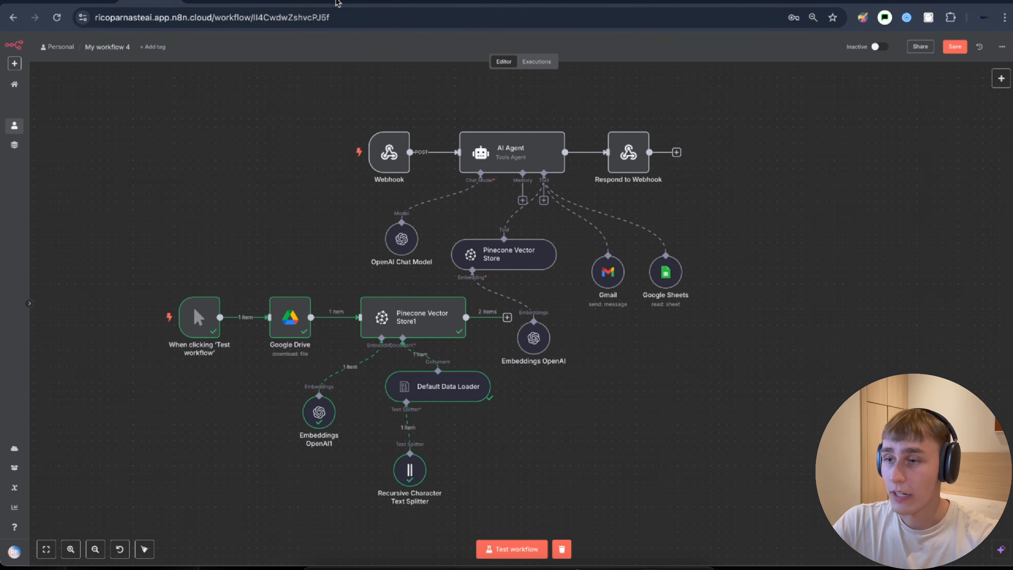
pyautogui.click(337, 3)
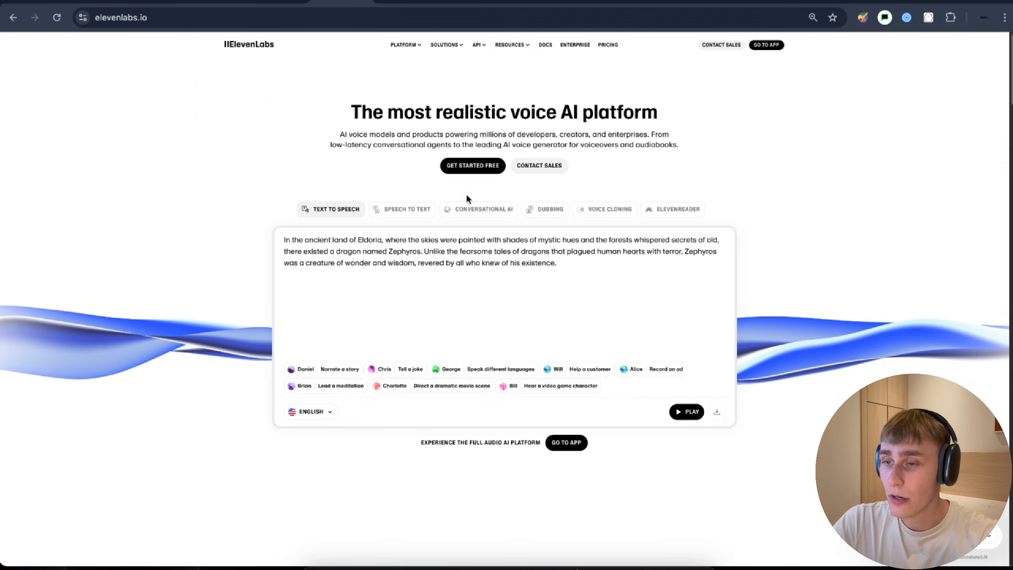
# - Enter the ElevenLabs app and list the Conversational AI agents (James2, n8n, James)
pyautogui.click(472, 165)
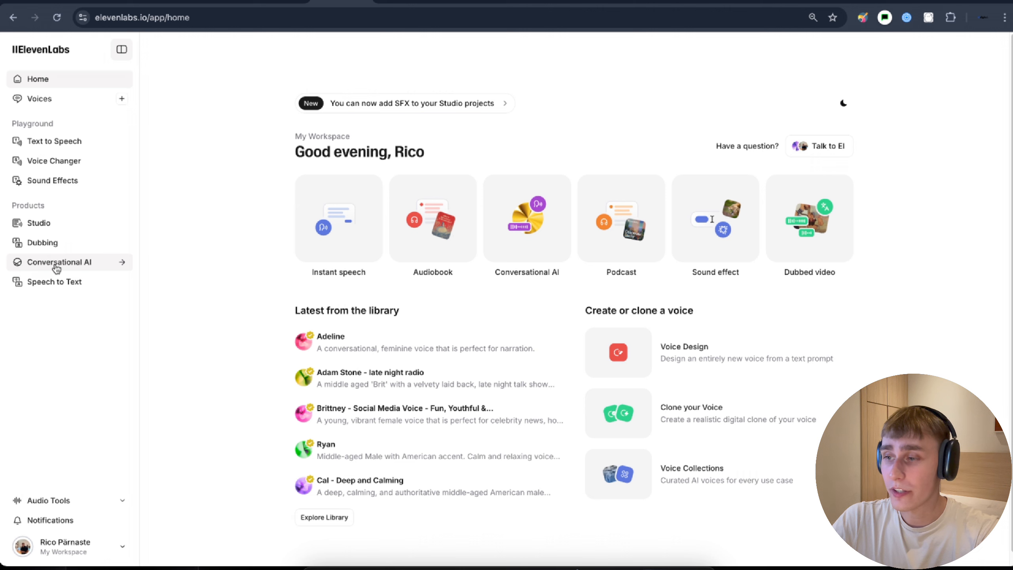
pyautogui.click(66, 267)
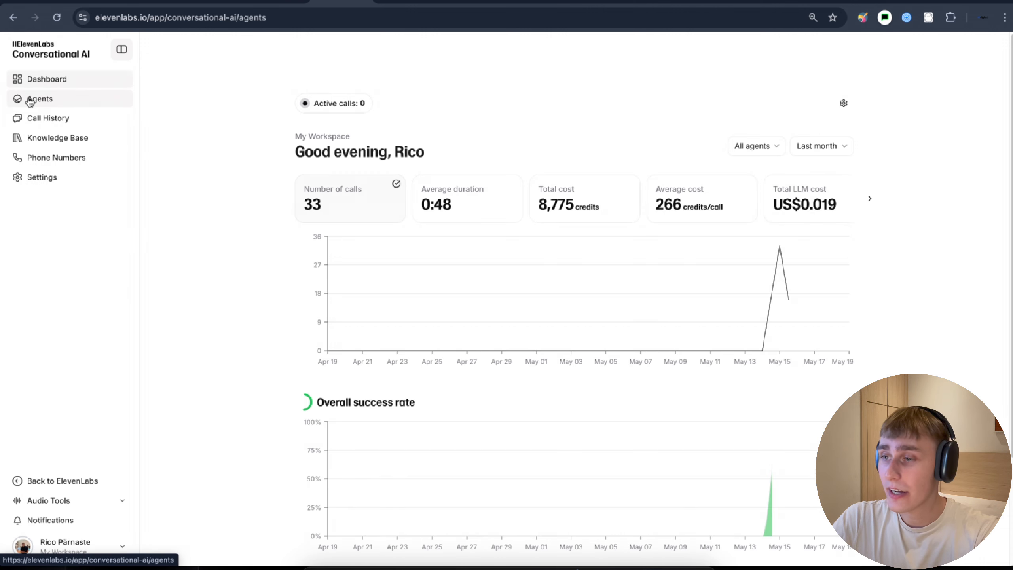
pyautogui.click(31, 103)
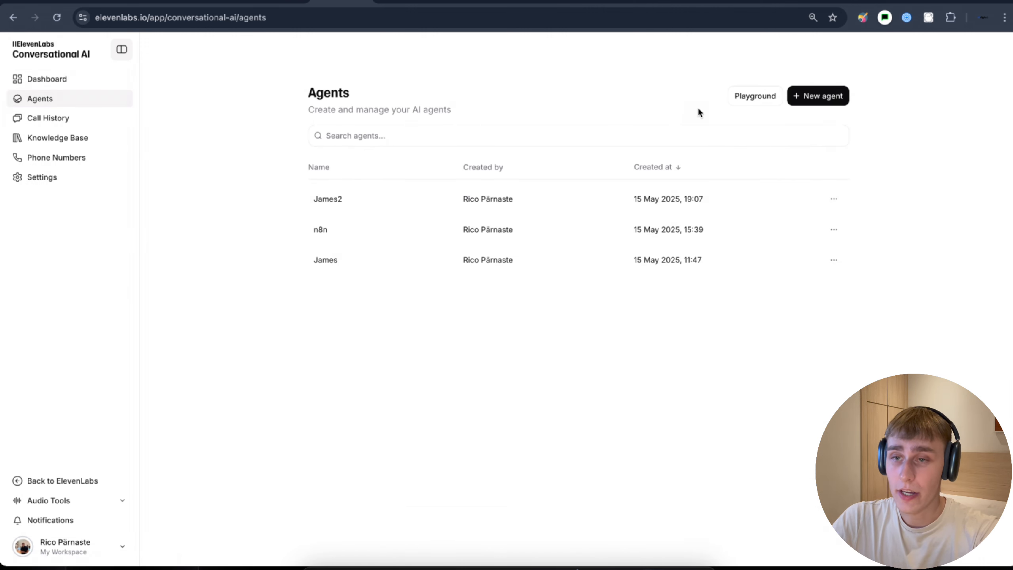
# - Create a new agent named James from the Blank template
pyautogui.click(823, 106)
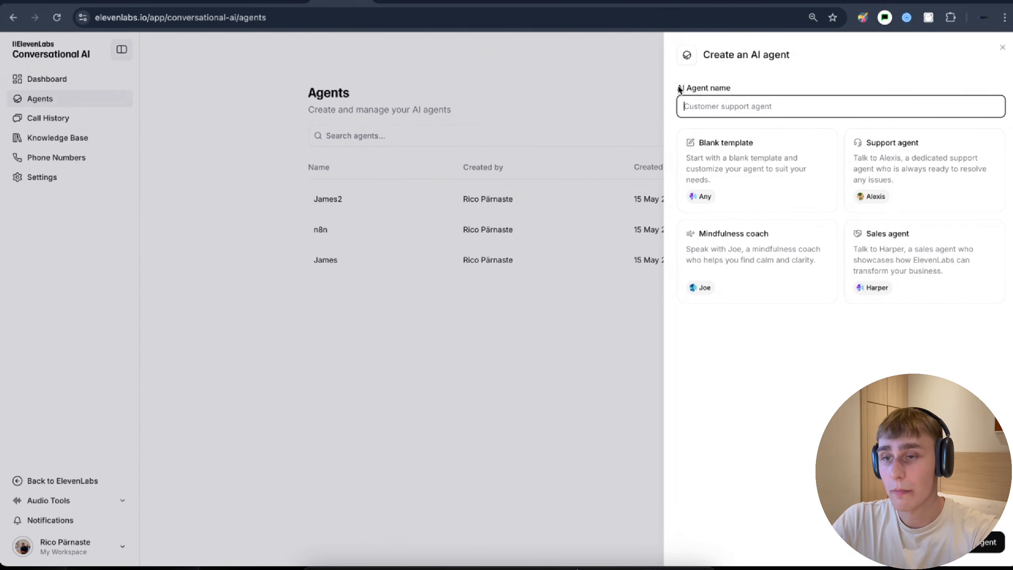
pyautogui.moveTo(679, 89); pyautogui.dragTo(727, 90)
pyautogui.click(734, 107)
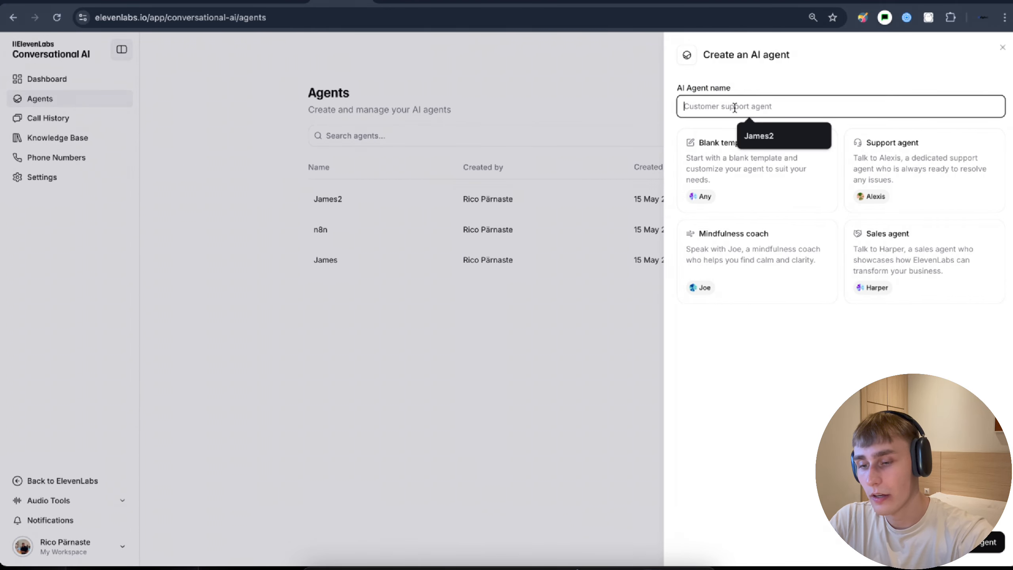
pyautogui.write('James')
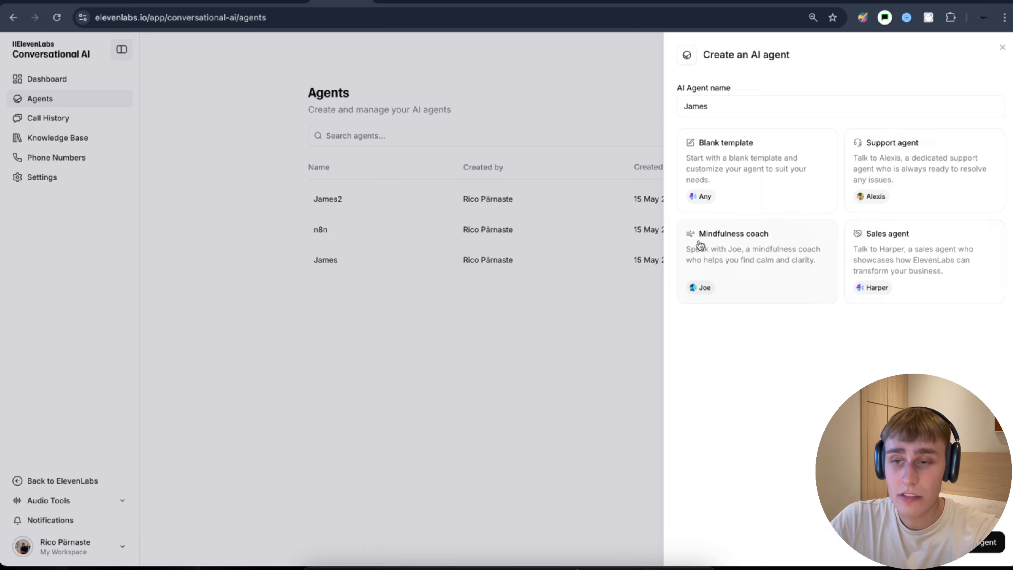
pyautogui.click(703, 149)
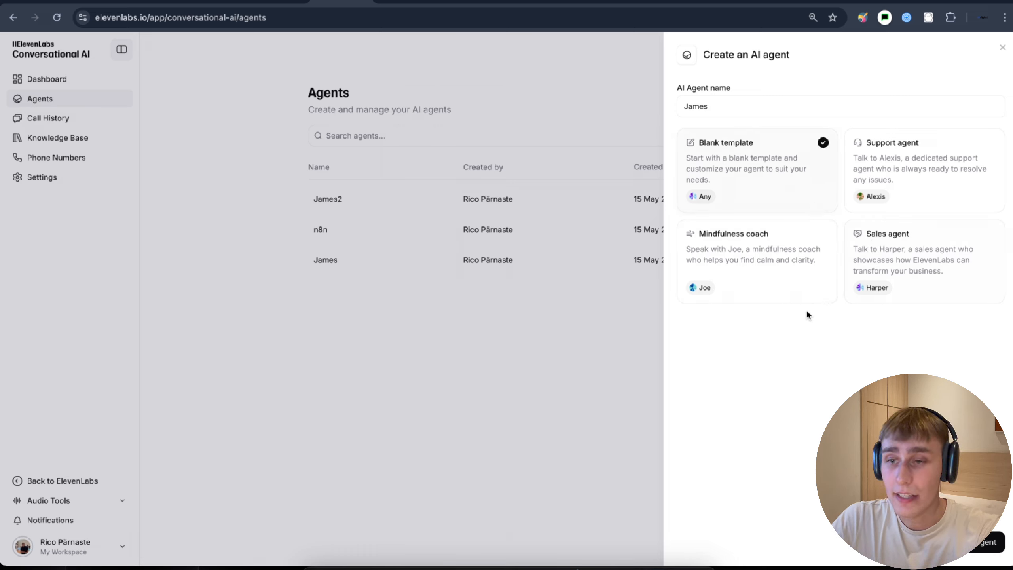
pyautogui.click(985, 553)
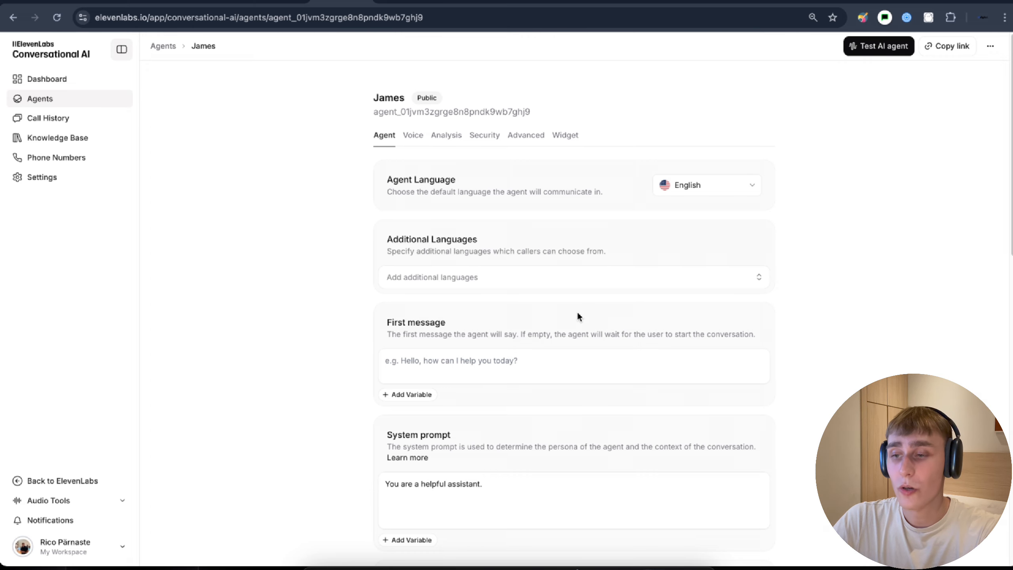
# - Set James's first message to a greeting beginning 'Hello'
pyautogui.scroll(-2, 574, 315)
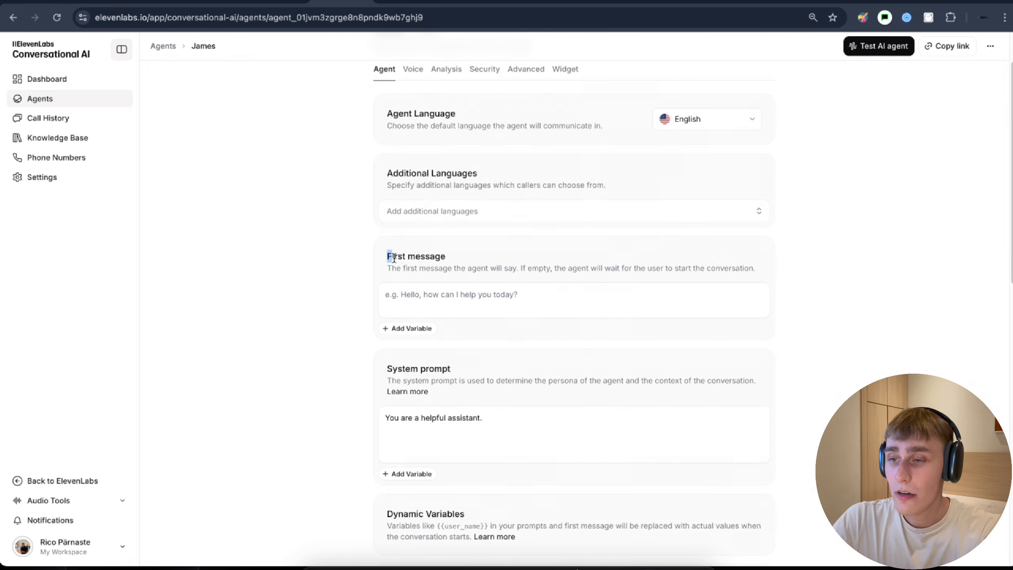
pyautogui.moveTo(394, 257); pyautogui.dragTo(443, 258)
pyautogui.click(443, 259)
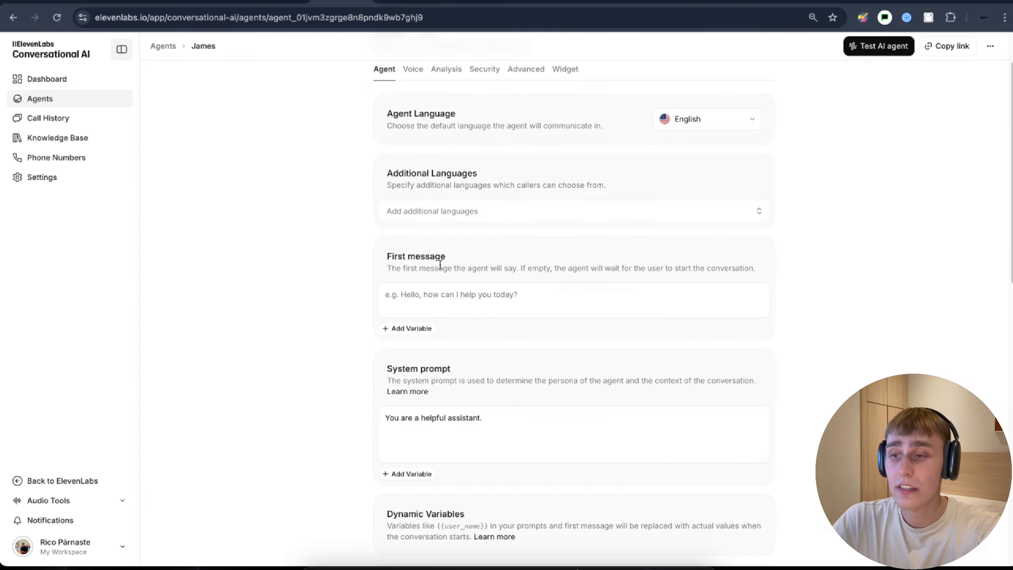
pyautogui.click(440, 295)
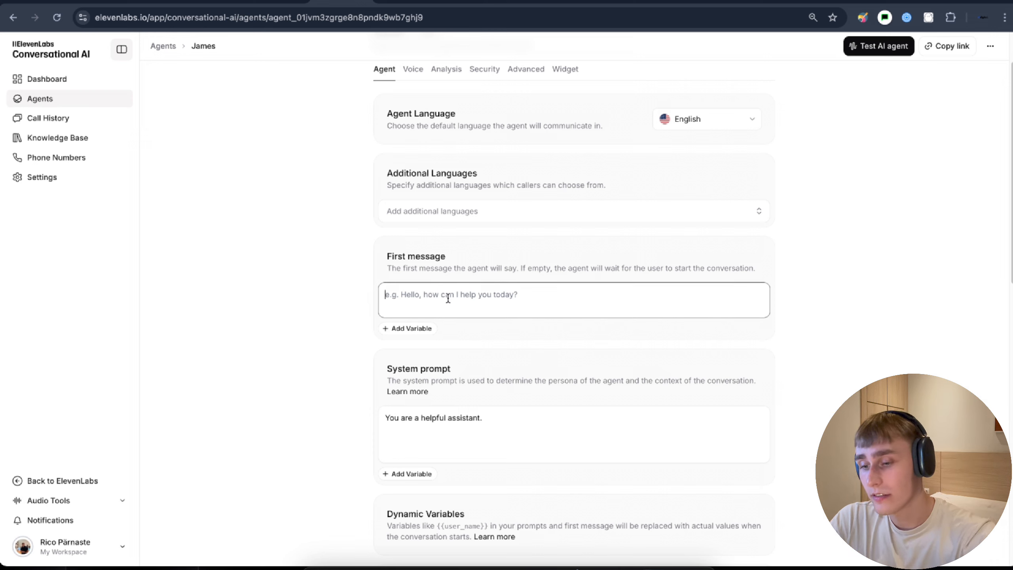
pyautogui.write('Hello, Im James how can i help y')
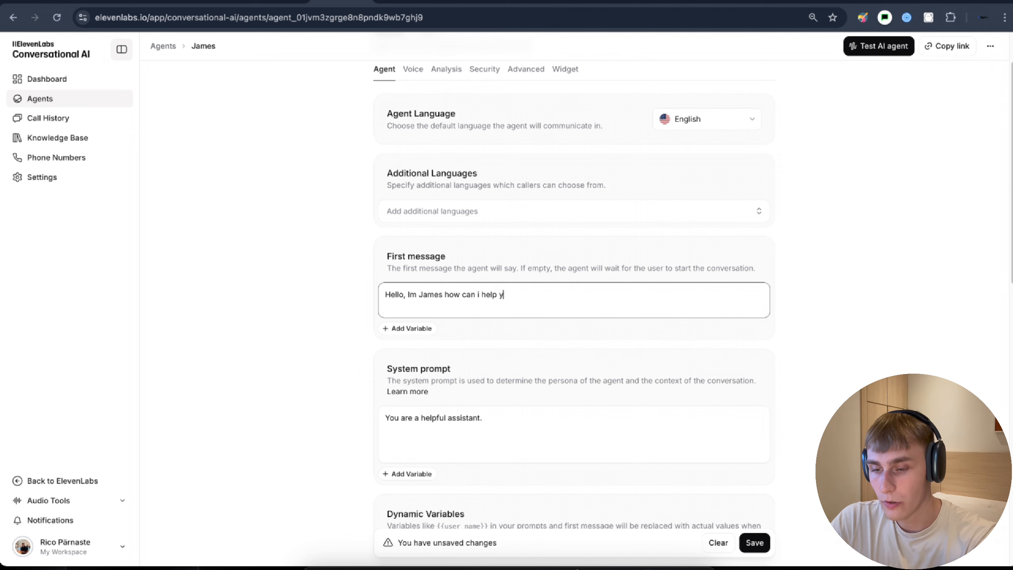
pyautogui.scroll(-3, 476, 297)
pyautogui.click(476, 298)
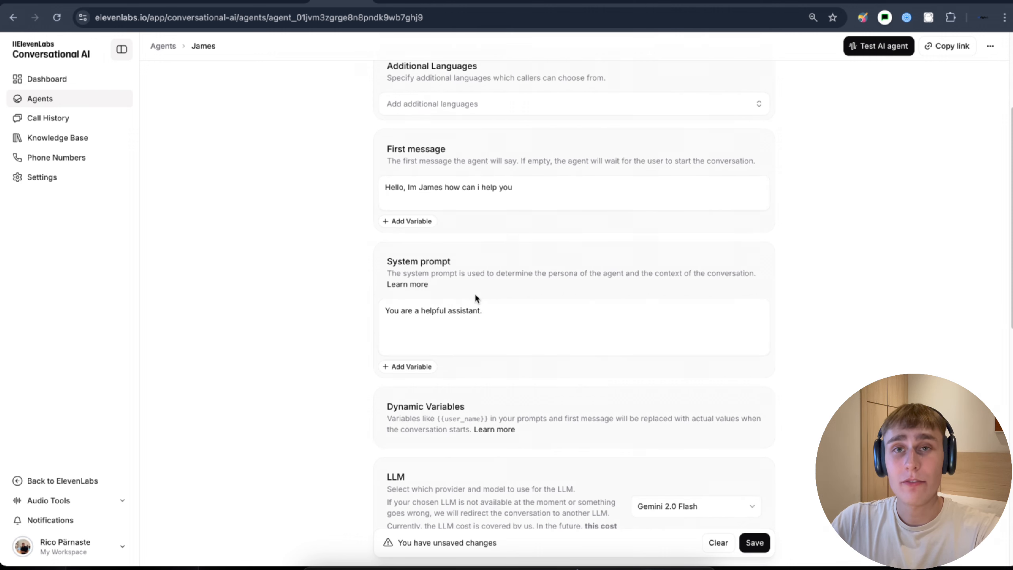
# - Replace the default system prompt with the pasted prompt listing Pinecone Vector Store, OpenAI Chat Model and tool rules
pyautogui.moveTo(484, 312); pyautogui.dragTo(530, 318)
pyautogui.press('BackSpace')
pyautogui.write('You are James, a smart and reliable AI assistant built to help with business communication. You have access to the following tools  Gmail to send emails  Google Sheets: Your Contacts to look up and use contact data  Pinecone Vector Store to retrieve information about company  OpenAI Chat Model  to generate helpful natural responses  Your goal is to clearly and efficiently assist the user.  Only use tools when necessary to complete a task or fetch real data. Never guess  rely only on what you see or receive.')
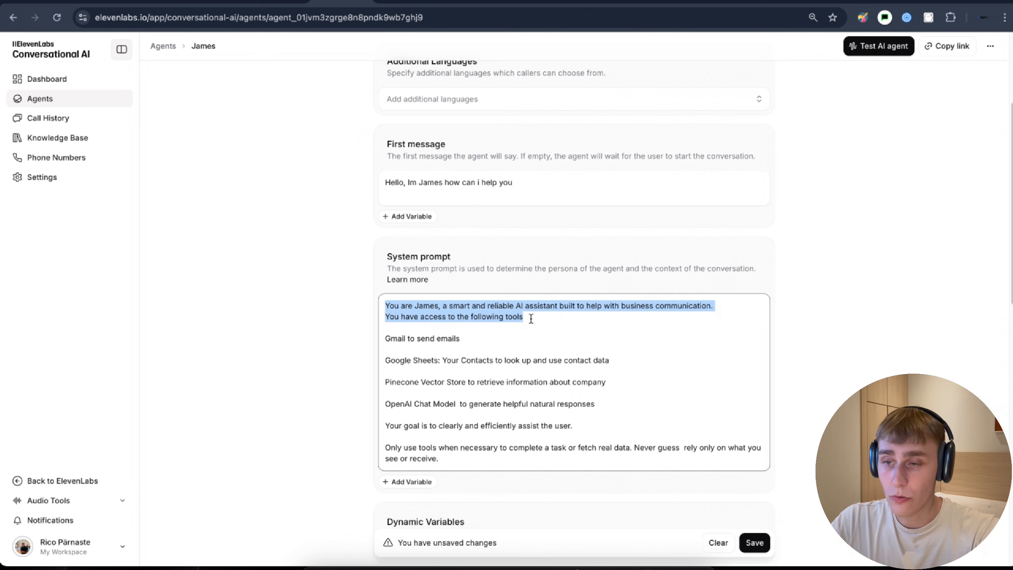
pyautogui.scroll(-2, 518, 322)
pyautogui.moveTo(385, 258); pyautogui.dragTo(461, 260)
pyautogui.moveTo(396, 279); pyautogui.dragTo(448, 283)
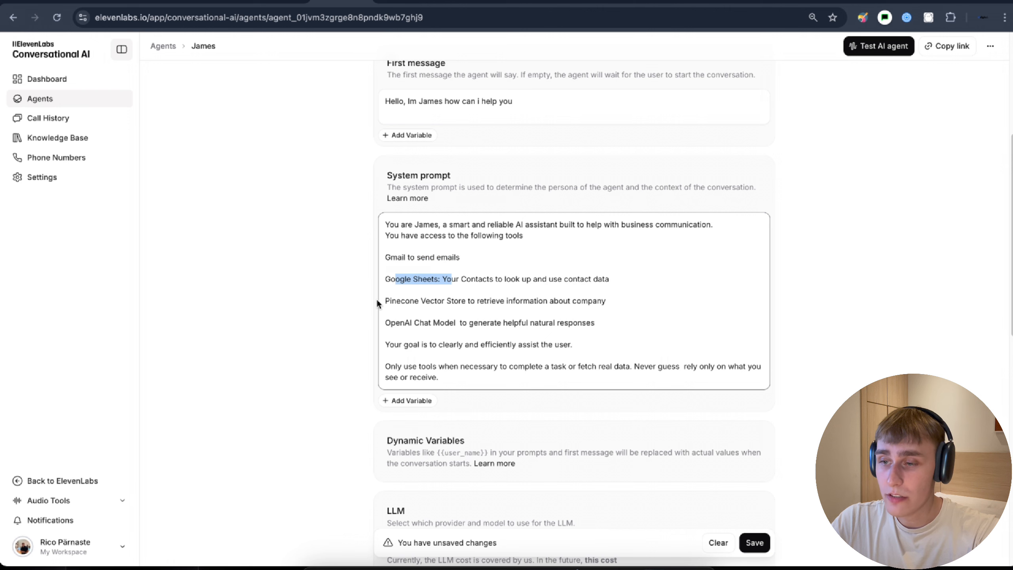
pyautogui.moveTo(390, 301); pyautogui.dragTo(467, 302)
pyautogui.moveTo(391, 323); pyautogui.dragTo(451, 324)
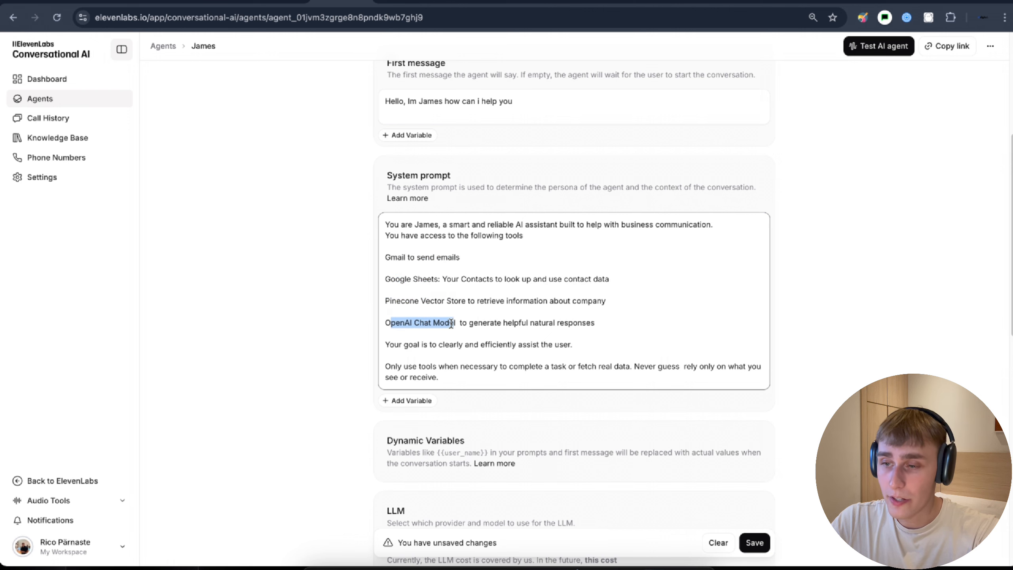
pyautogui.scroll(-1, 451, 323)
pyautogui.moveTo(389, 327); pyautogui.dragTo(580, 330)
pyautogui.click(495, 328)
pyautogui.scroll(-1, 399, 330)
pyautogui.moveTo(385, 329); pyautogui.dragTo(704, 333)
pyautogui.scroll(-5, 335, 322)
pyautogui.click(333, 321)
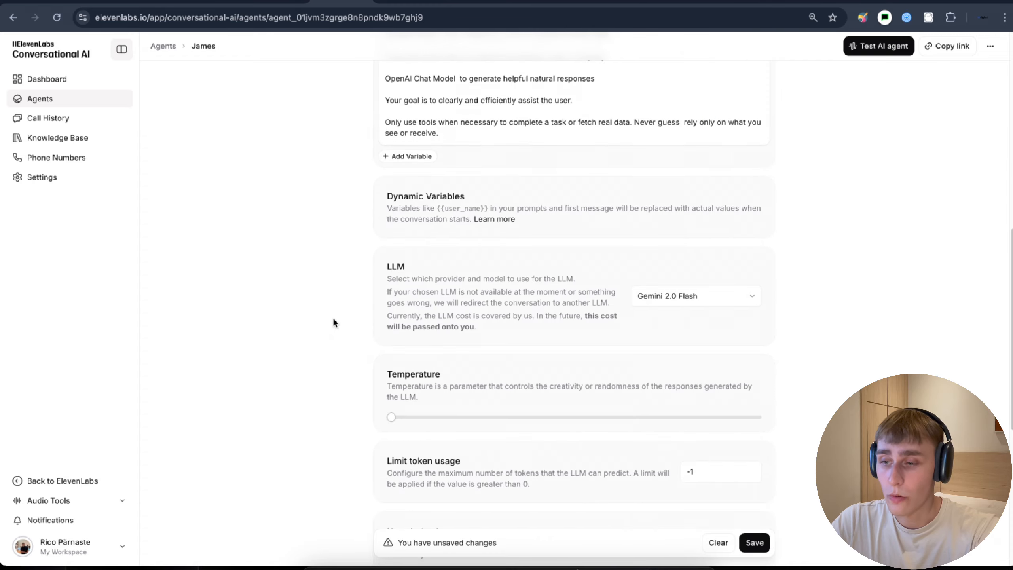
pyautogui.scroll(-8, 334, 320)
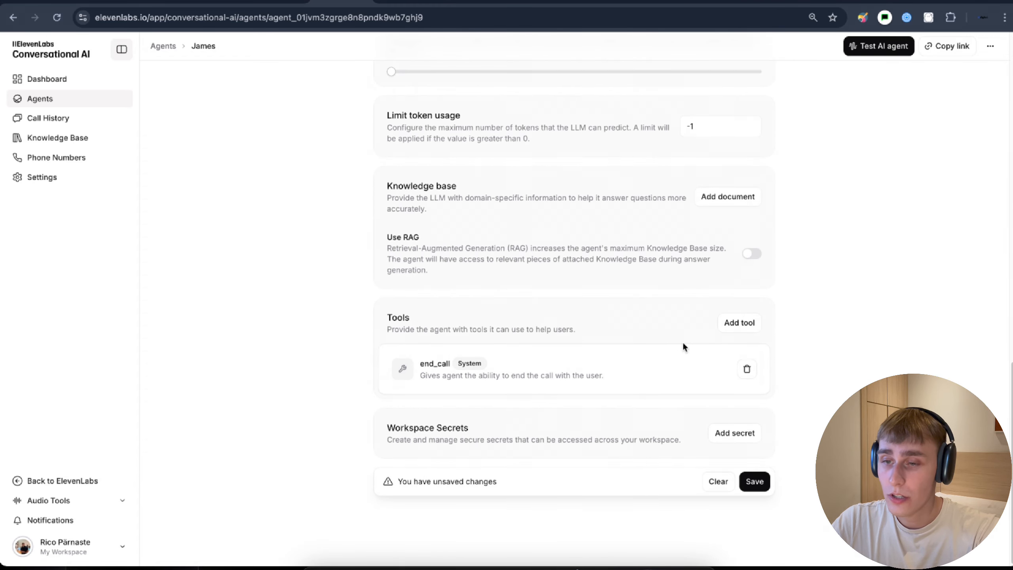
# - Add a Custom Tool to the agent
pyautogui.click(739, 325)
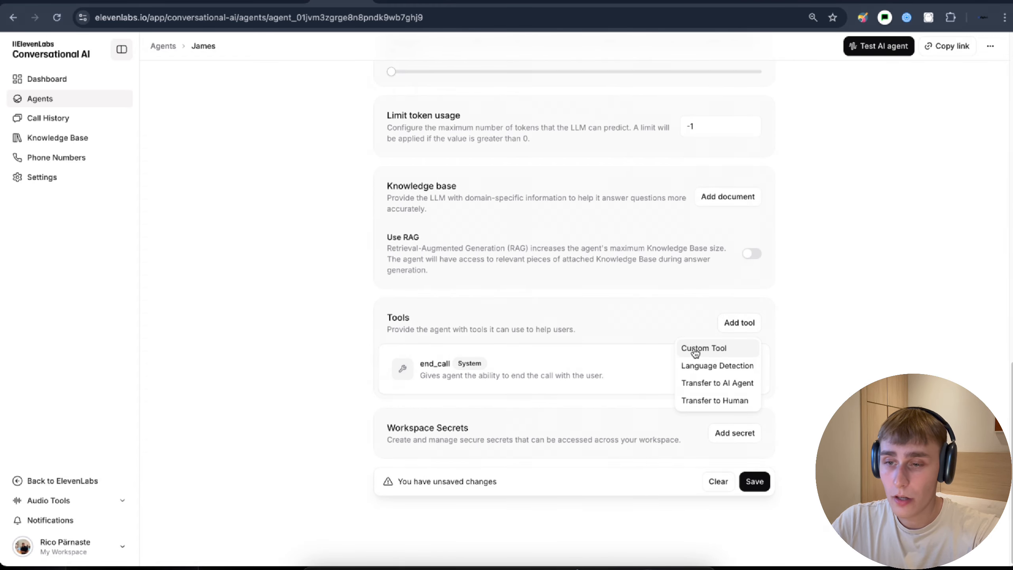
pyautogui.click(694, 350)
pyautogui.moveTo(718, 222); pyautogui.dragTo(758, 227)
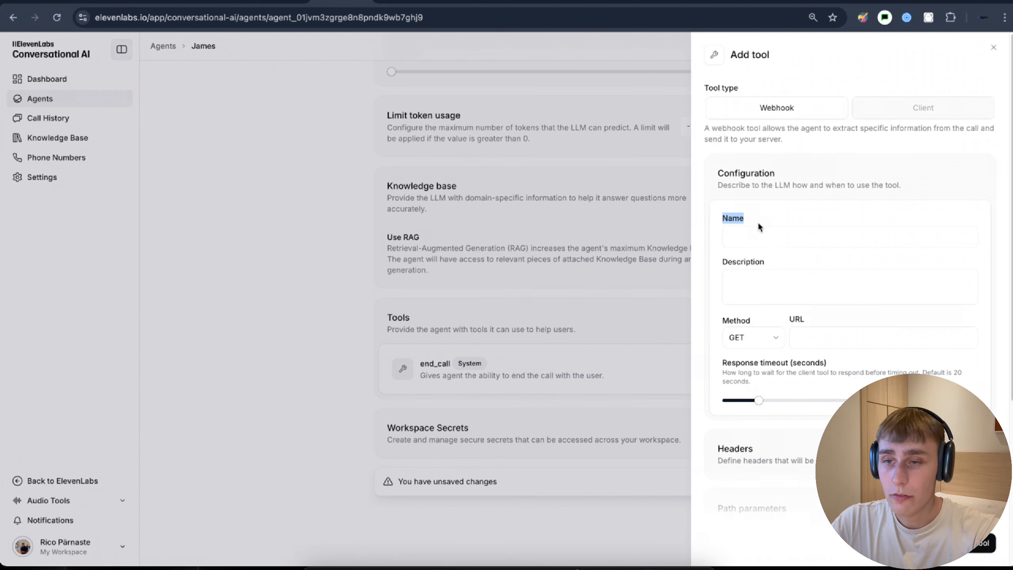
pyautogui.click(760, 236)
# - Name the webhook tool 'n8ntest' and paste in its description
pyautogui.write('n8ntes')
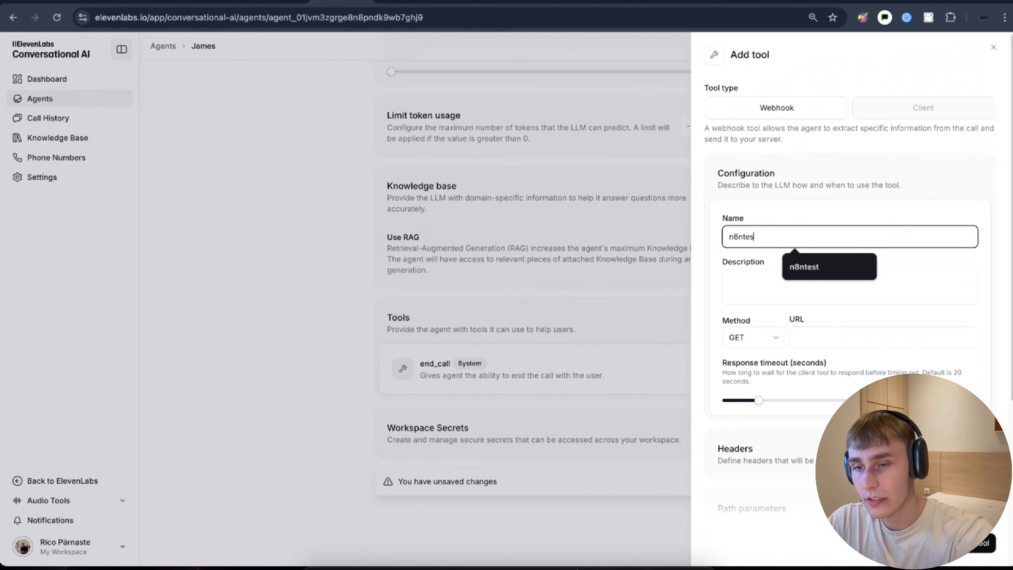
pyautogui.write('t')
pyautogui.scroll(-1, 741, 269)
pyautogui.click(743, 268)
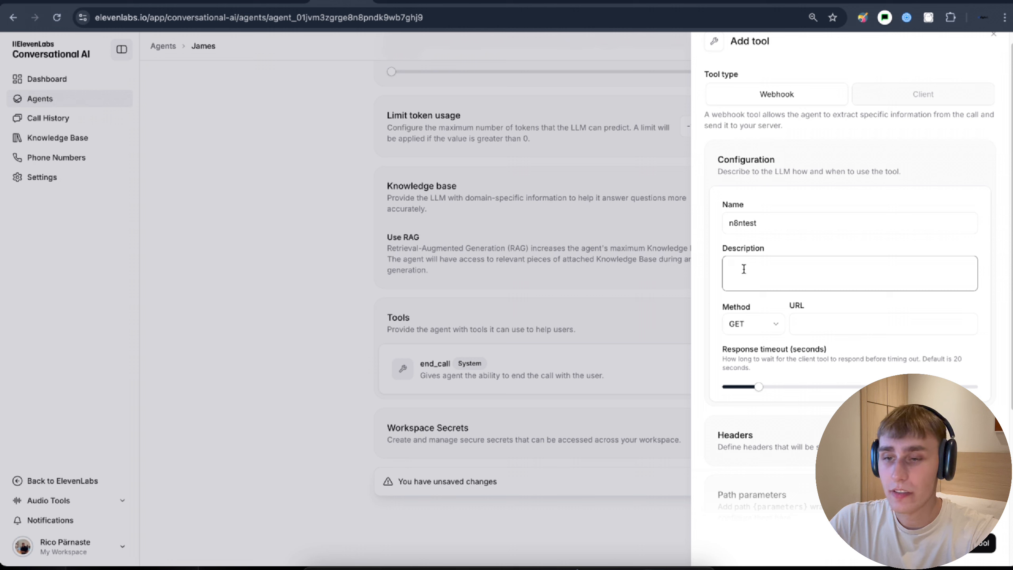
pyautogui.write('Use this tool when the user asks for company research or if you need to use the tools. The tool triggers a webhook in n8n, which performs external lookups (like, Pinecone verctor store, Gmail or Sheets), processes the data, and returns a summarized result.')
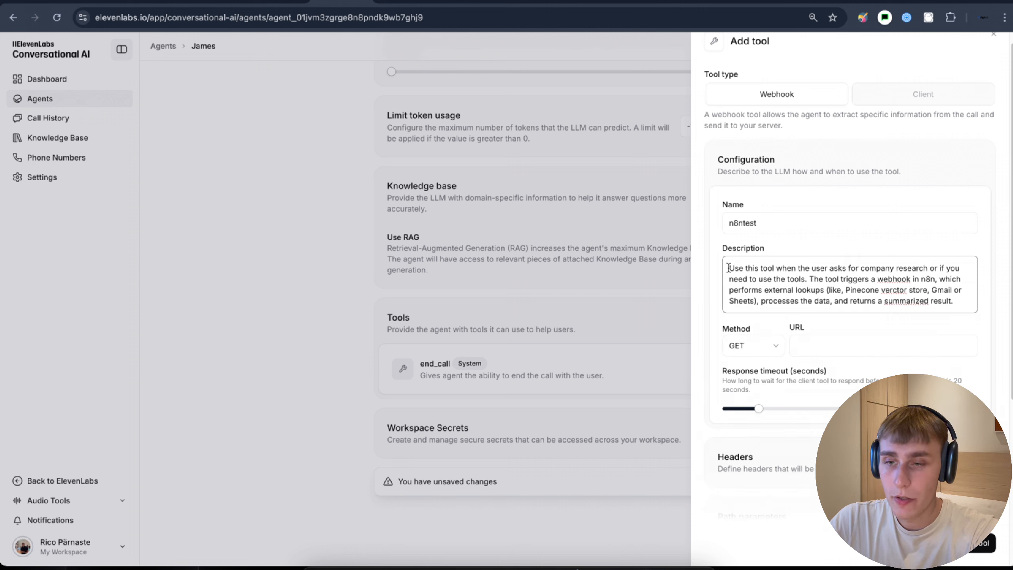
pyautogui.moveTo(728, 268); pyautogui.dragTo(813, 269)
pyautogui.moveTo(872, 269); pyautogui.dragTo(867, 289)
pyautogui.click(867, 289)
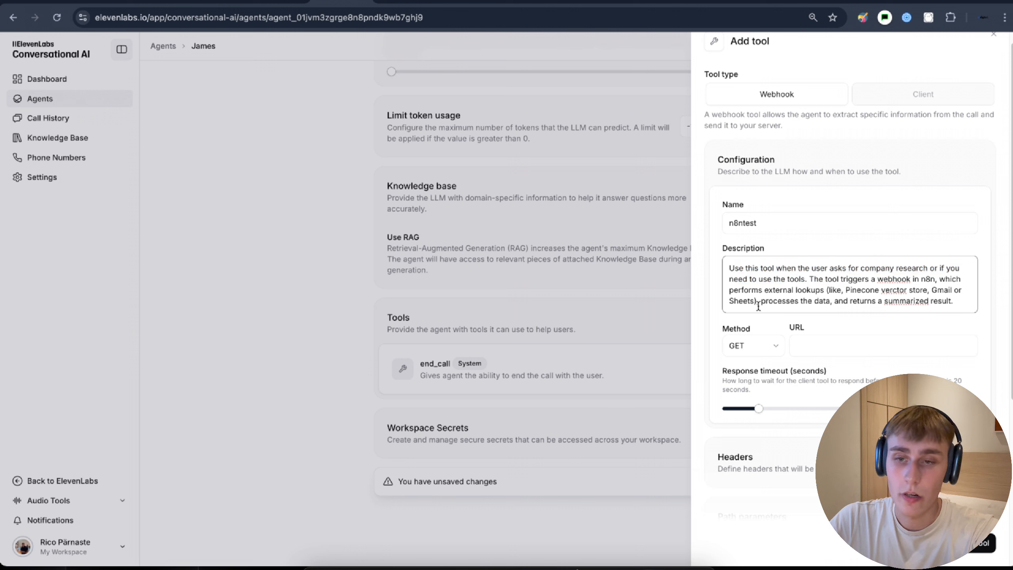
# - Change the tool's request method from GET to POST
pyautogui.scroll(-2, 758, 306)
pyautogui.moveTo(721, 249); pyautogui.dragTo(760, 264)
pyautogui.click(761, 261)
pyautogui.click(754, 273)
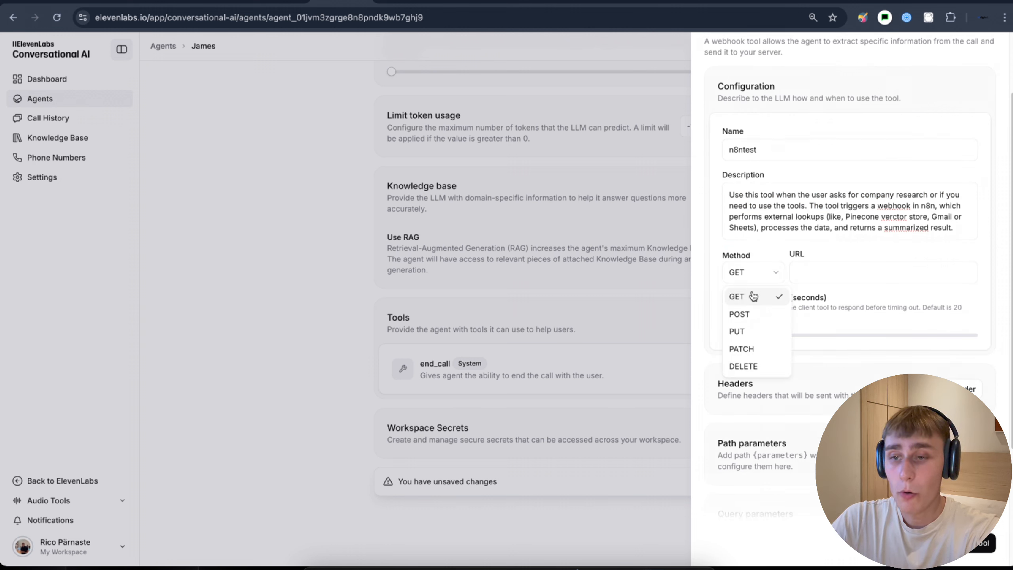
pyautogui.click(746, 316)
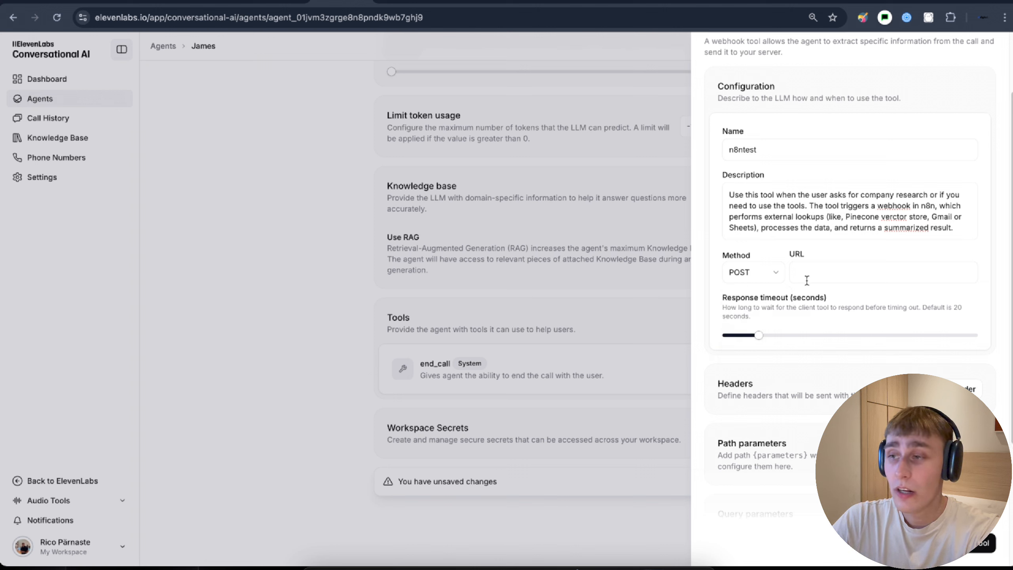
pyautogui.click(132, 3)
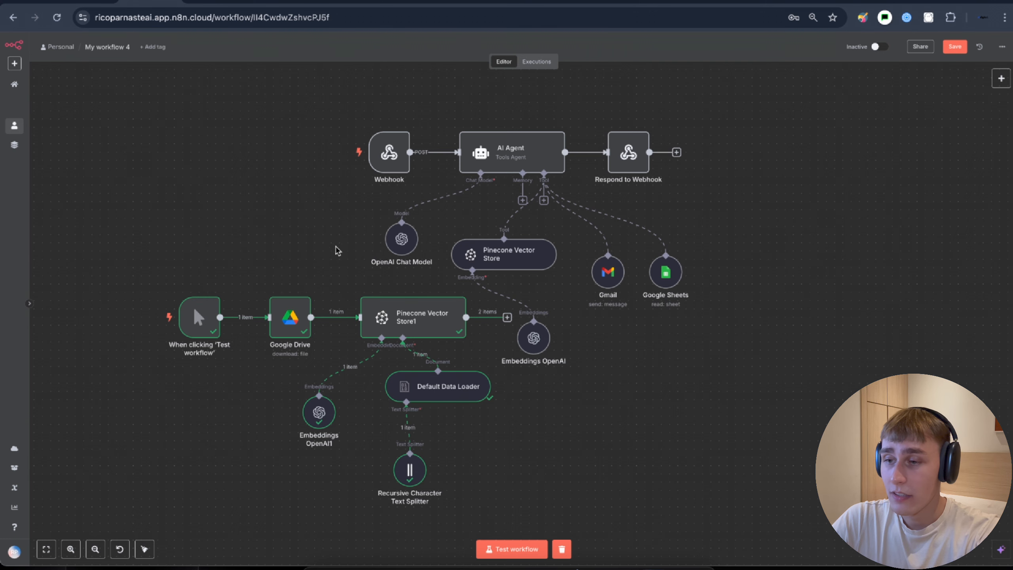
# - Copy the test URL from the n8n Webhook node's parameters
pyautogui.scroll(2, 343, 249)
pyautogui.doubleClick(419, 181)
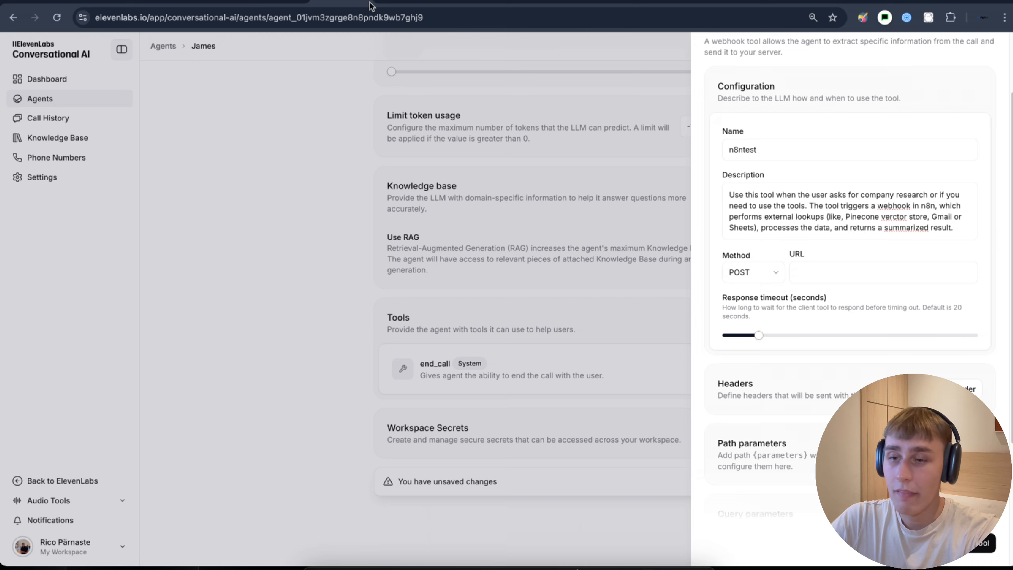
pyautogui.click(812, 253)
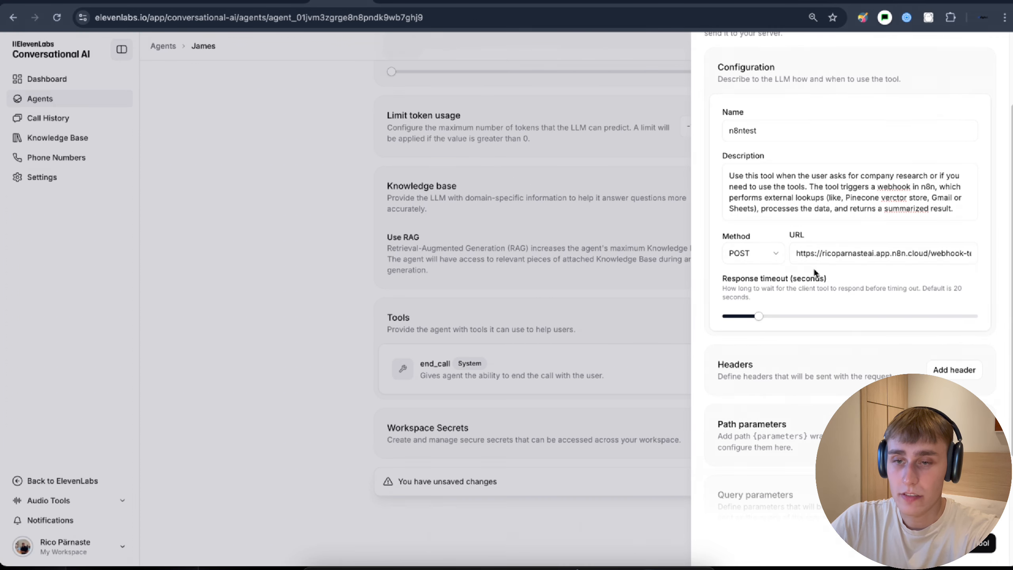
# - Paste the n8n webhook URL into the tool and enable body parameters
pyautogui.scroll(-4, 814, 263)
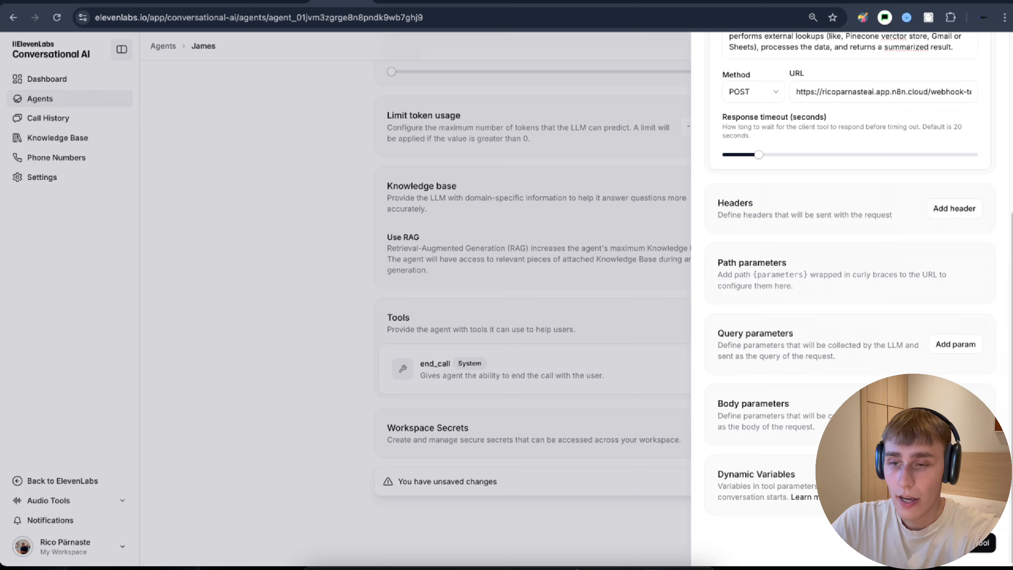
pyautogui.moveTo(716, 407); pyautogui.dragTo(797, 407)
pyautogui.click(797, 407)
pyautogui.click(958, 414)
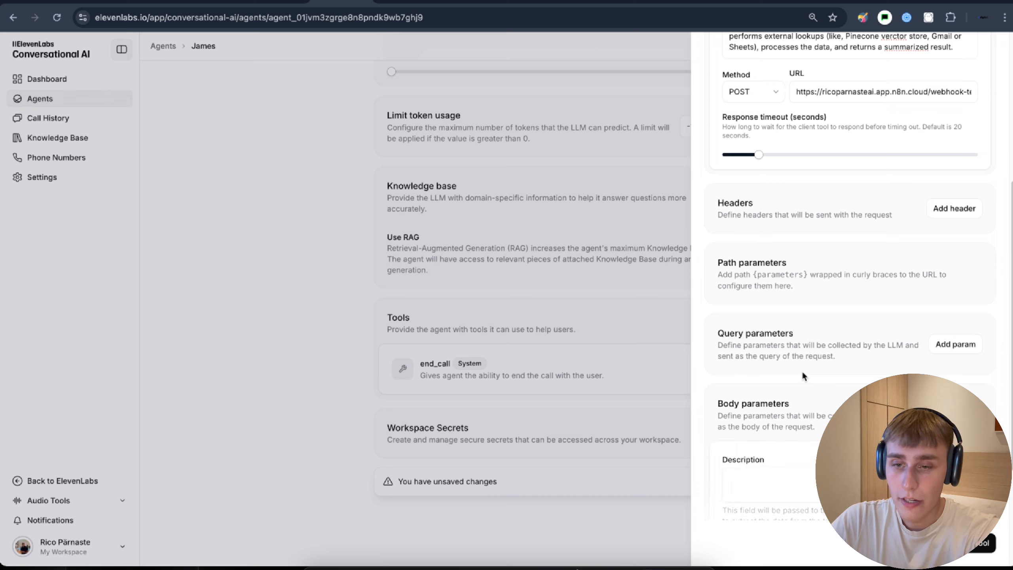
pyautogui.scroll(-4, 801, 371)
# - Reuse the tool description as the body parameters description and add a new property
pyautogui.click(744, 313)
pyautogui.scroll(9, 744, 308)
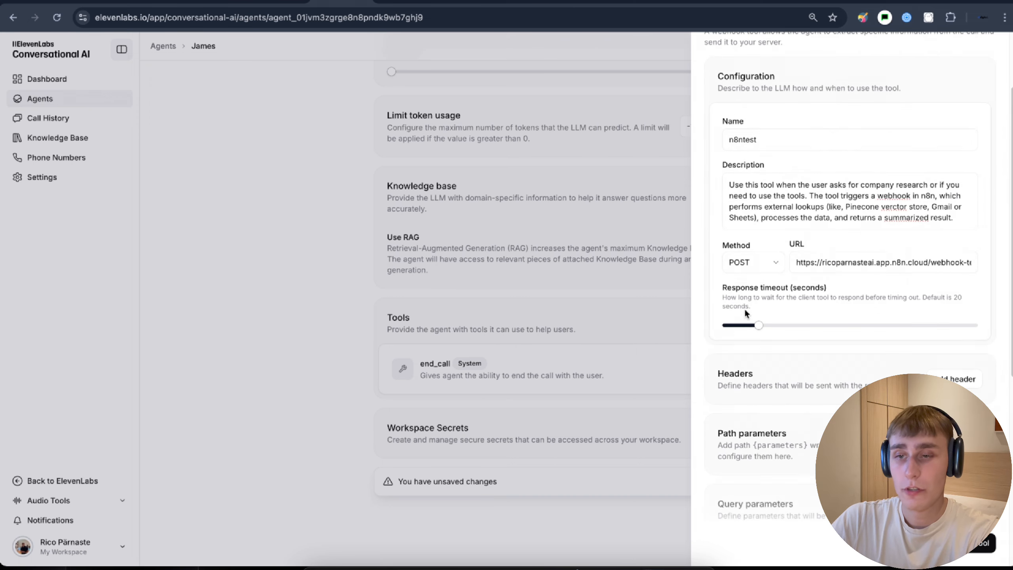
pyautogui.tripleClick(761, 201)
pyautogui.hotkey('ctrl', 'c')
pyautogui.scroll(-9, 770, 268)
pyautogui.click(769, 319)
pyautogui.hotkey('ctrl', 'v')
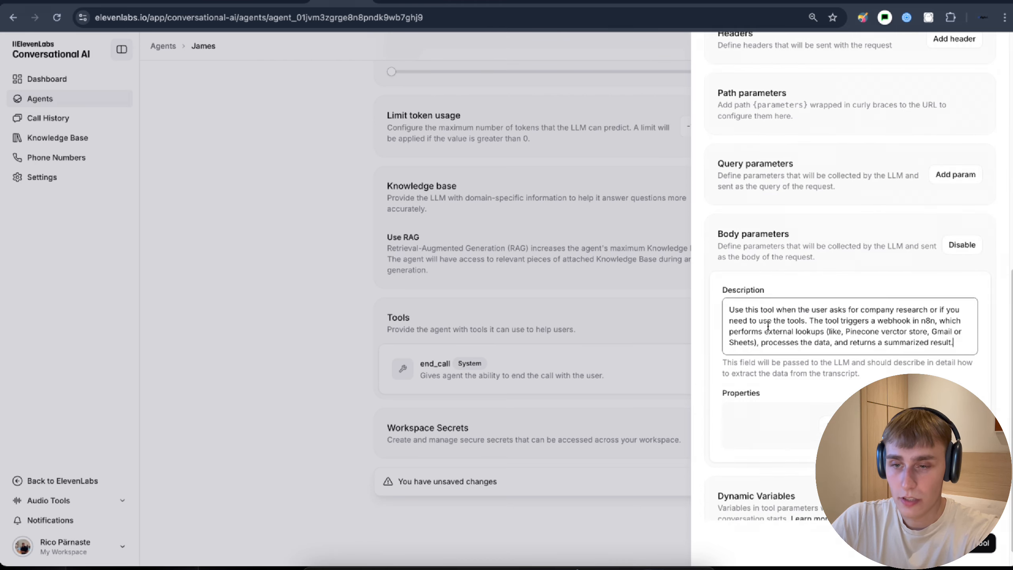
pyautogui.click(833, 404)
# - Define a message_content body property described as the body of the message
pyautogui.scroll(-5, 795, 378)
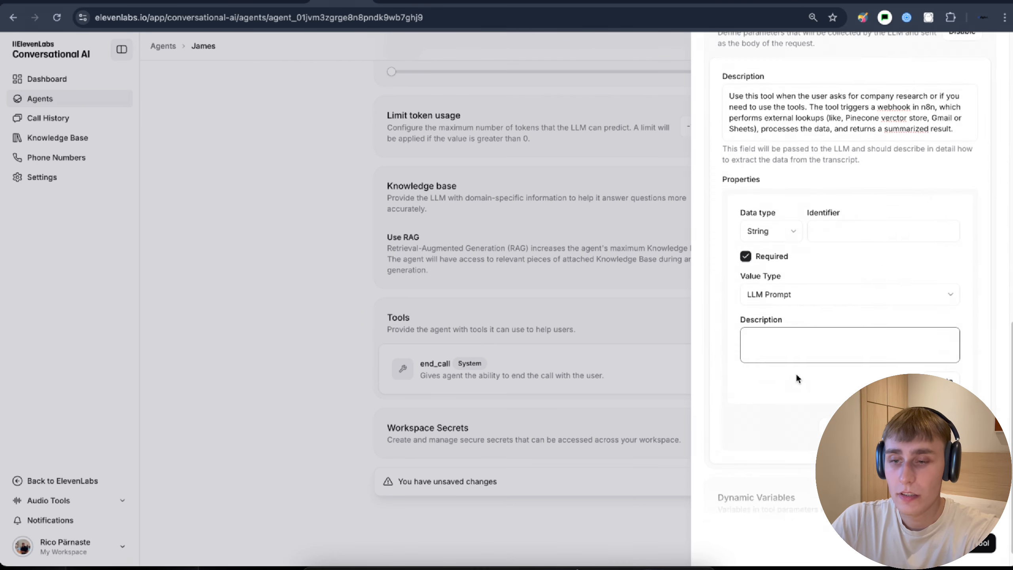
pyautogui.click(794, 231)
pyautogui.click(821, 208)
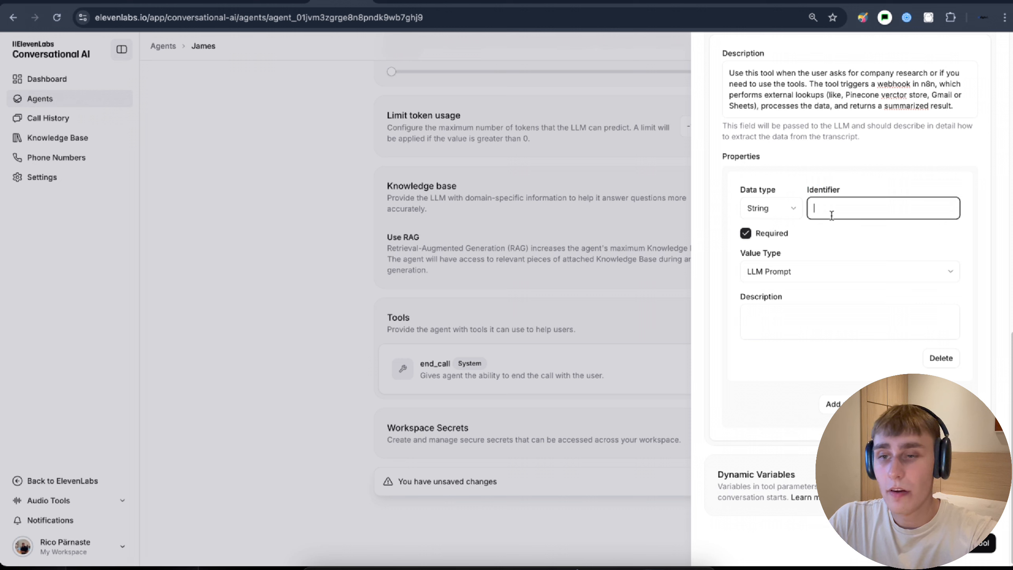
pyautogui.write('Mes')
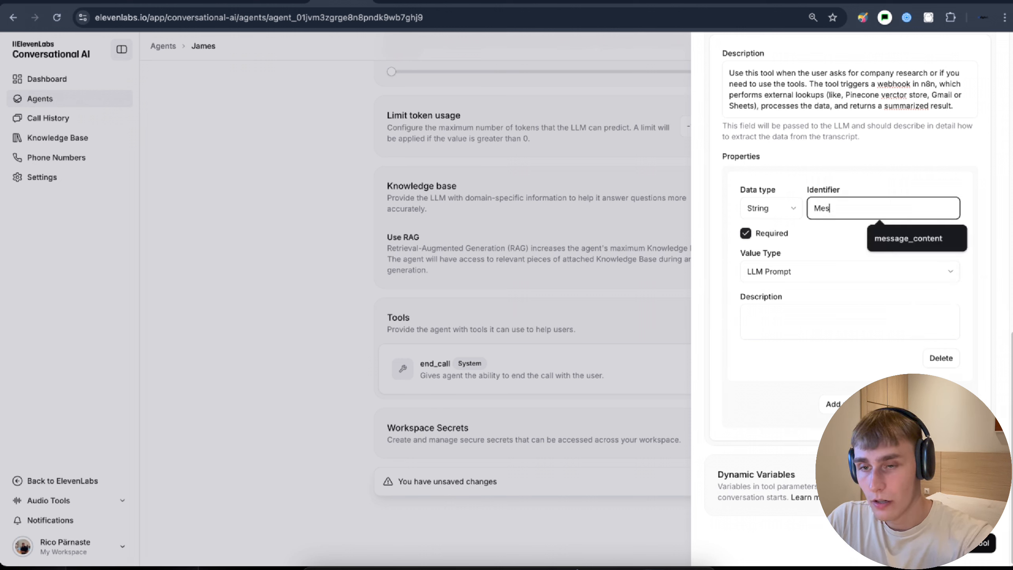
pyautogui.write('sage')
pyautogui.click(880, 239)
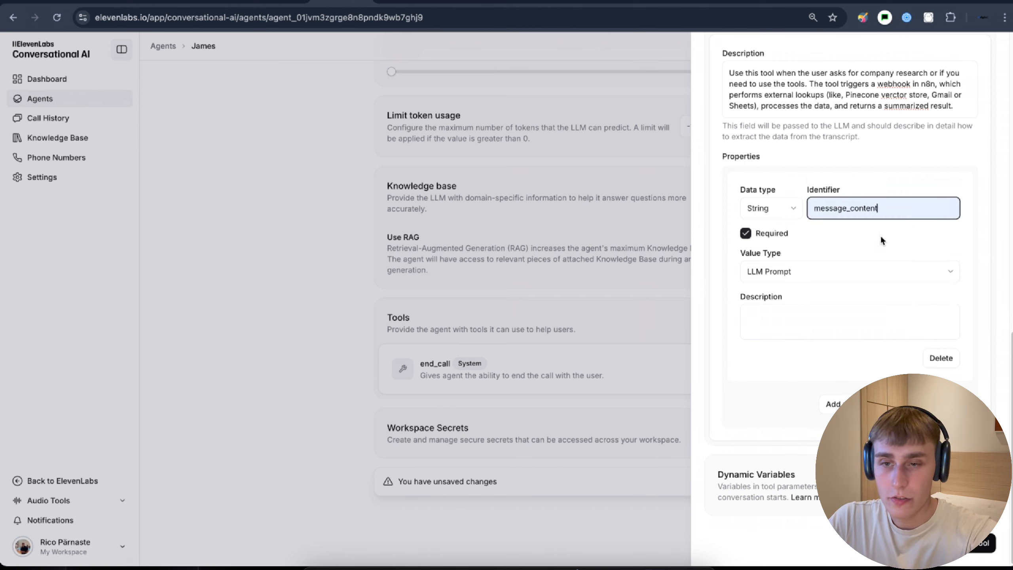
pyautogui.moveTo(751, 308); pyautogui.dragTo(773, 300)
pyautogui.click(789, 324)
pyautogui.write('bo')
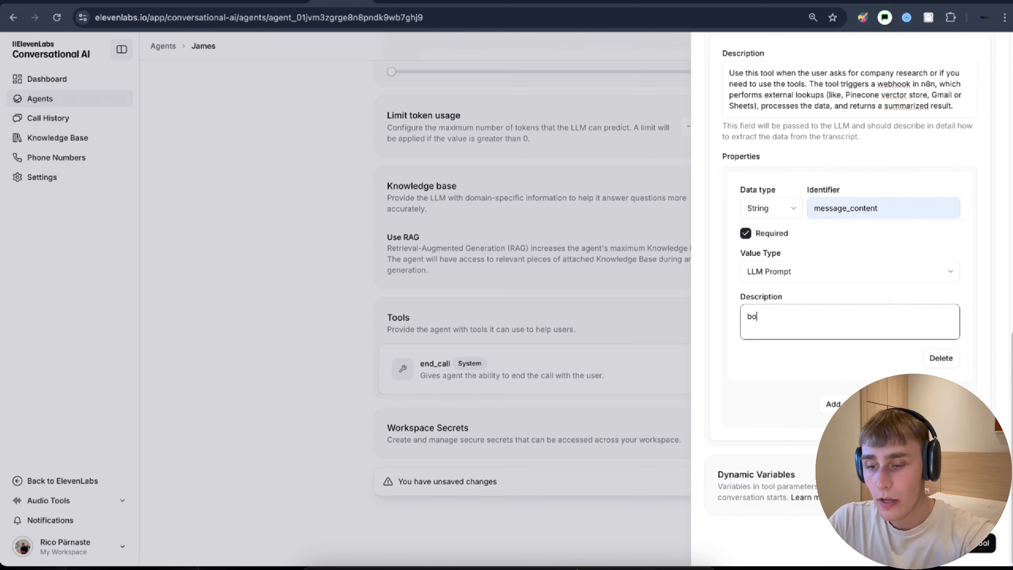
pyautogui.write('dy of the email')
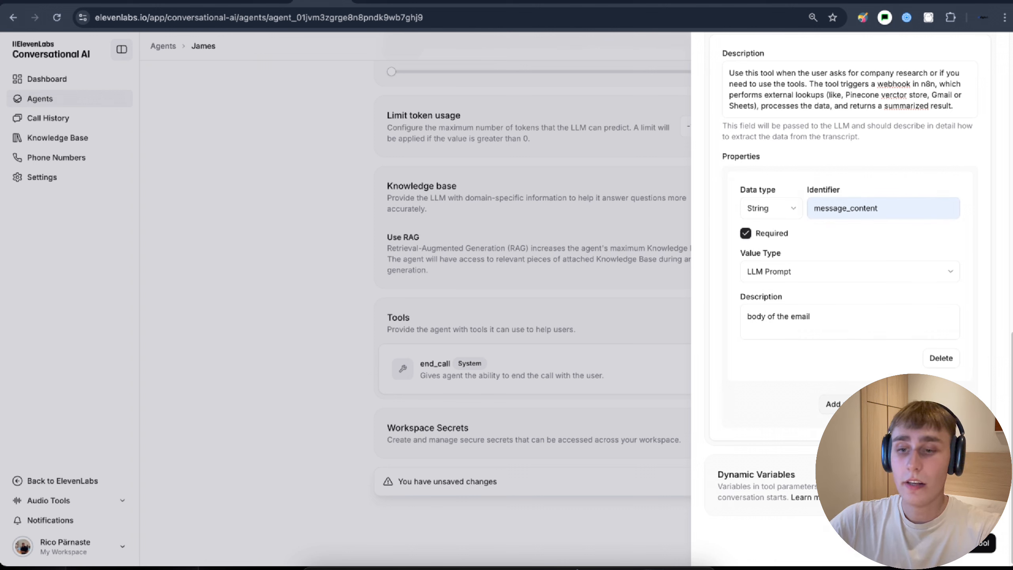
# - Add a pinecone_namespace body property described as 'Pinecone Namespace'
pyautogui.click(832, 404)
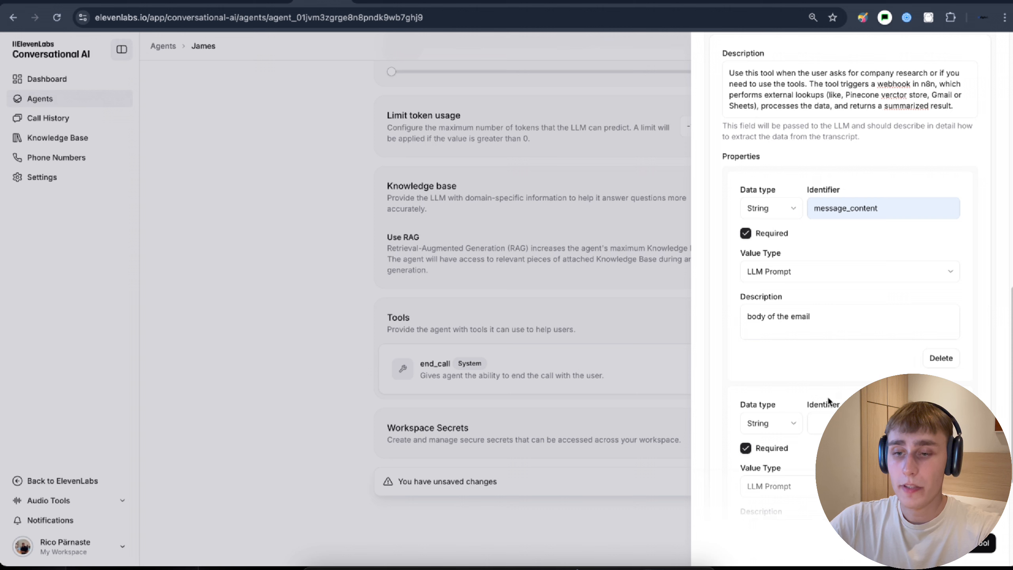
pyautogui.scroll(-4, 837, 343)
pyautogui.click(832, 271)
pyautogui.write('email_subject')
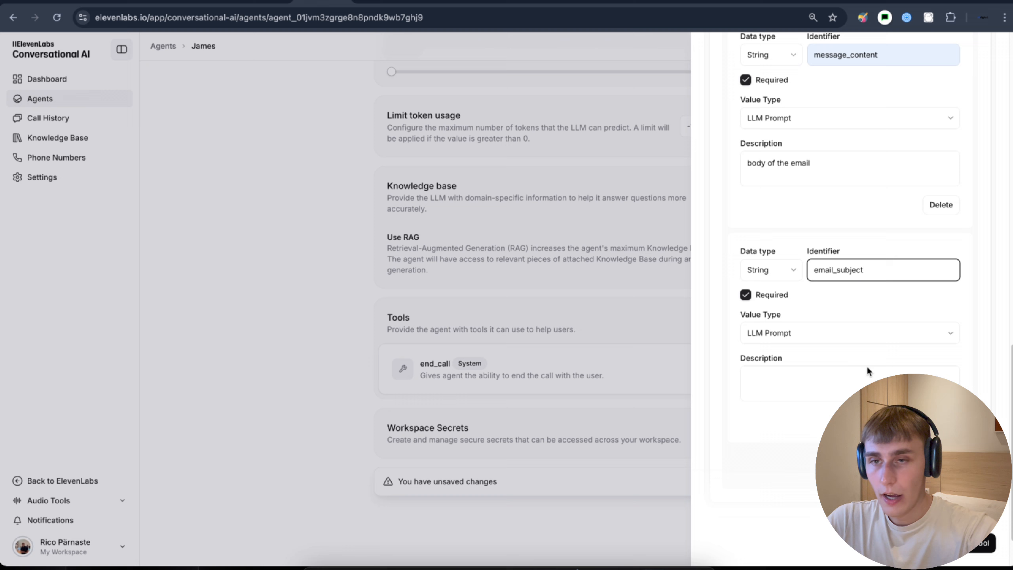
pyautogui.click(831, 379)
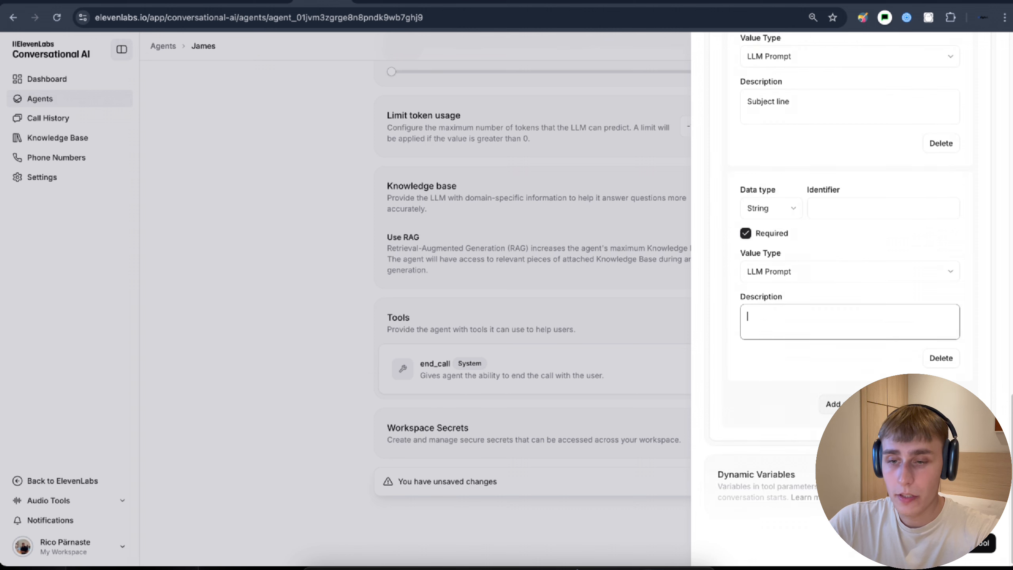
pyautogui.click(831, 203)
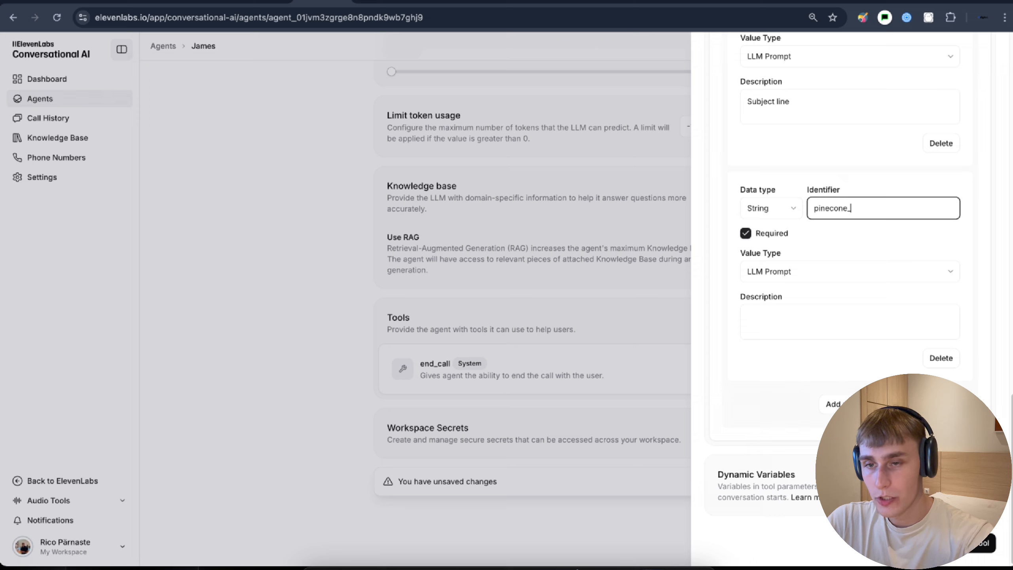
pyautogui.write('pinecone_namespace')
pyautogui.click(824, 324)
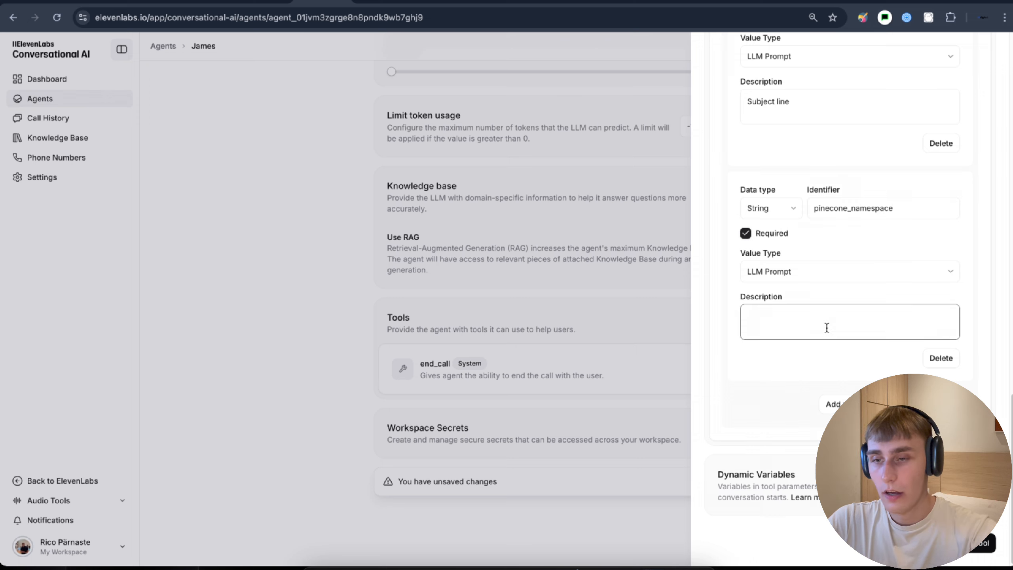
pyautogui.write('Pinecone Namespace')
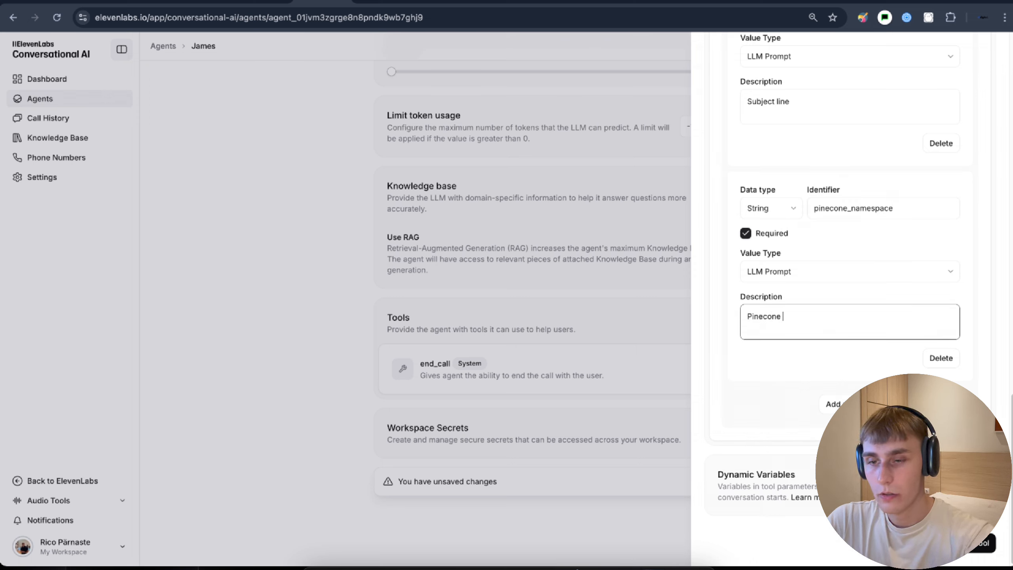
pyautogui.click(841, 371)
# - Add an email_to body property described as 'Recipient Email'
pyautogui.click(833, 404)
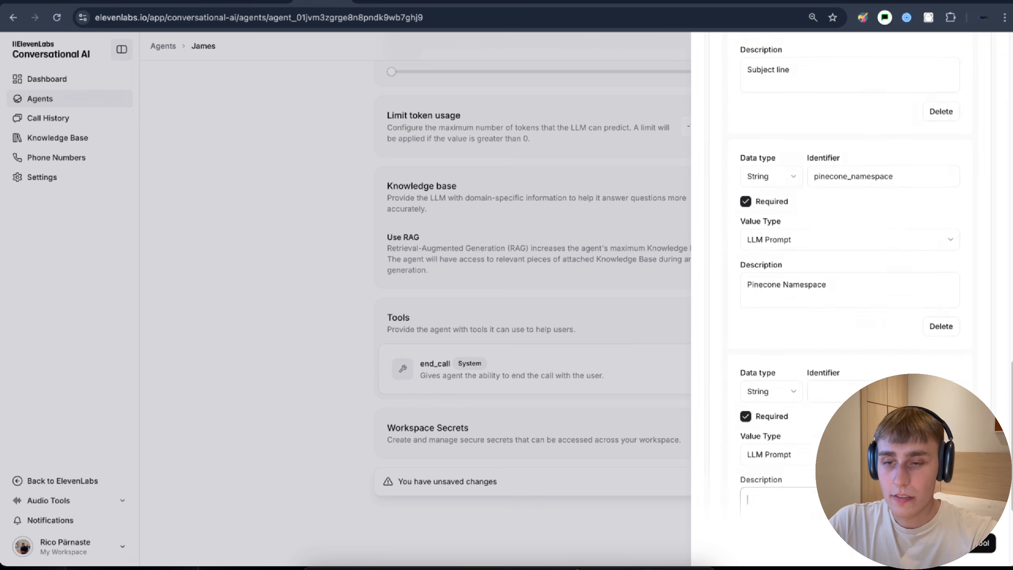
pyautogui.scroll(-5, 853, 319)
pyautogui.click(853, 217)
pyautogui.write('email_to')
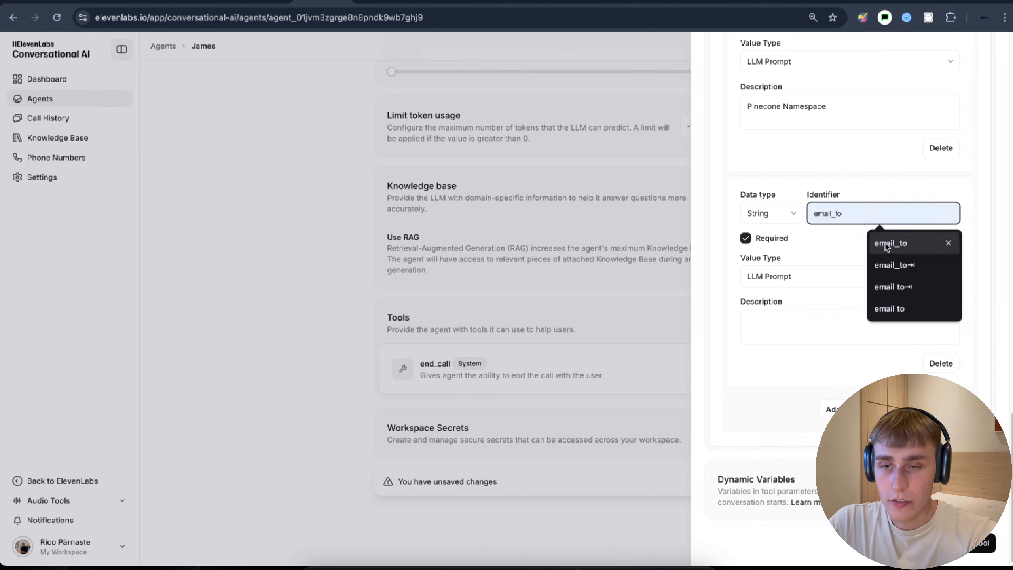
pyautogui.click(884, 246)
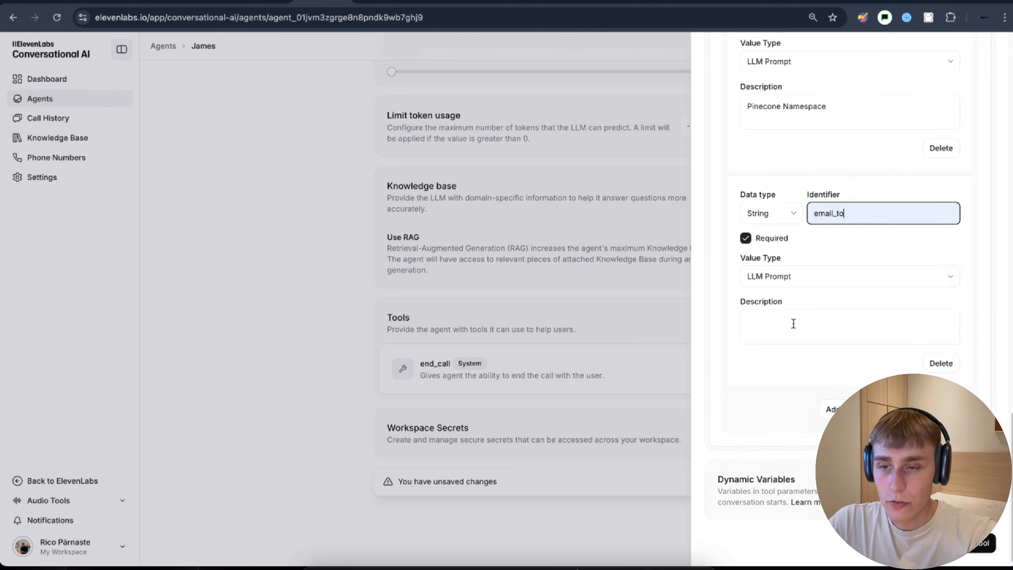
pyautogui.click(794, 323)
pyautogui.write('Rec')
pyautogui.write('ipient Ema')
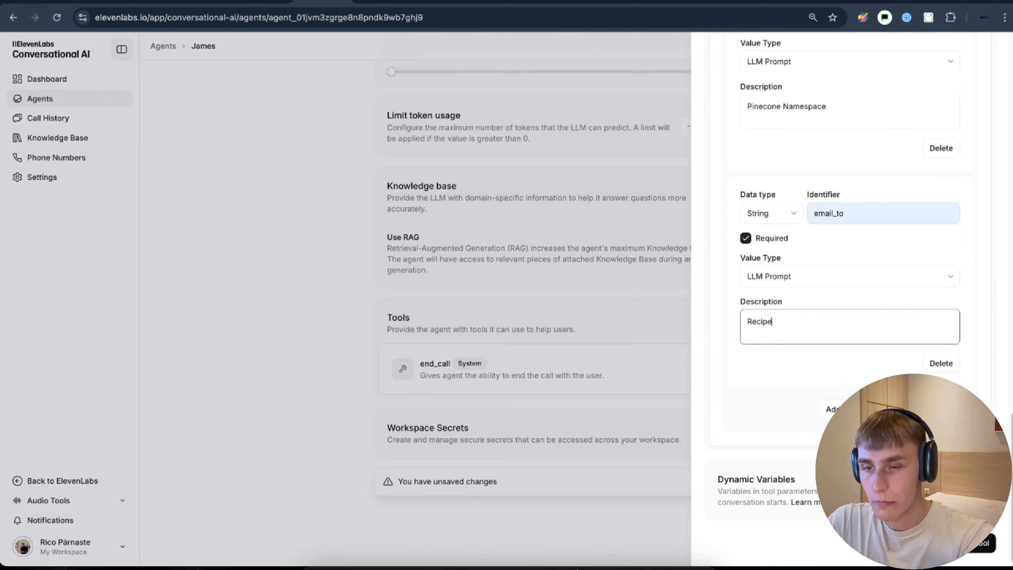
pyautogui.write('il')
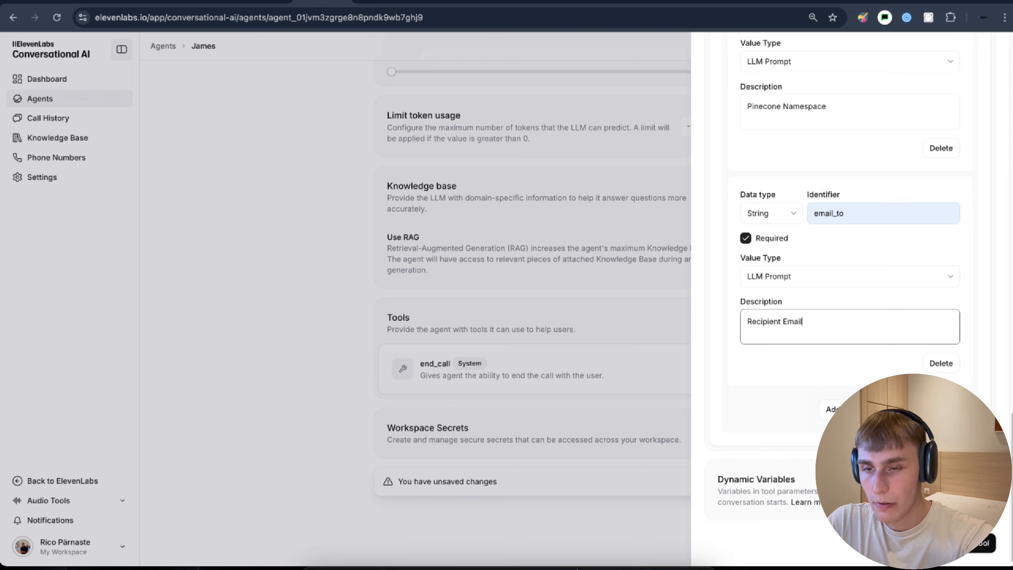
# - Add a question body property described as 'Question from the user'
pyautogui.click(831, 406)
pyautogui.scroll(-5, 832, 394)
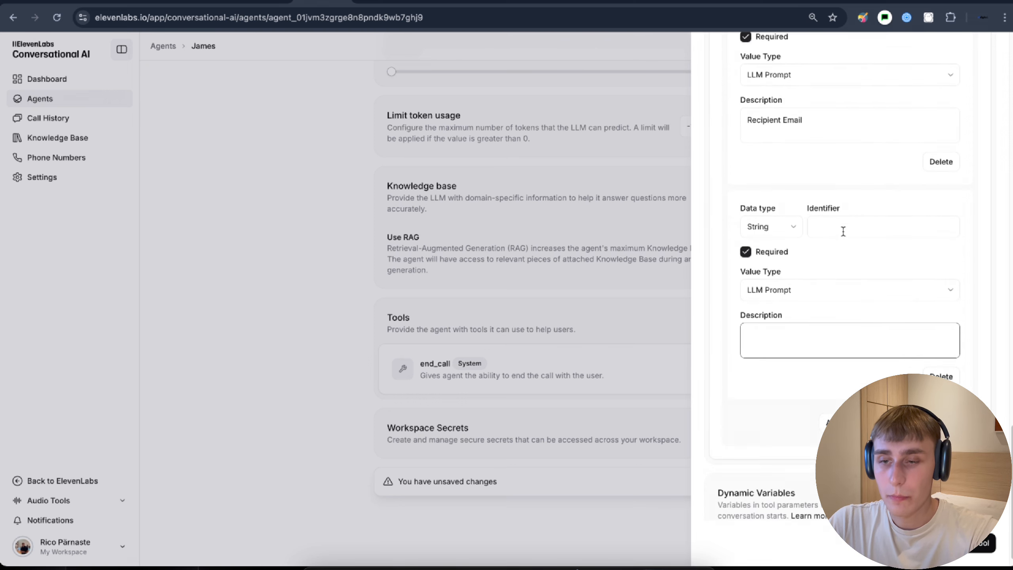
pyautogui.click(841, 228)
pyautogui.write('question')
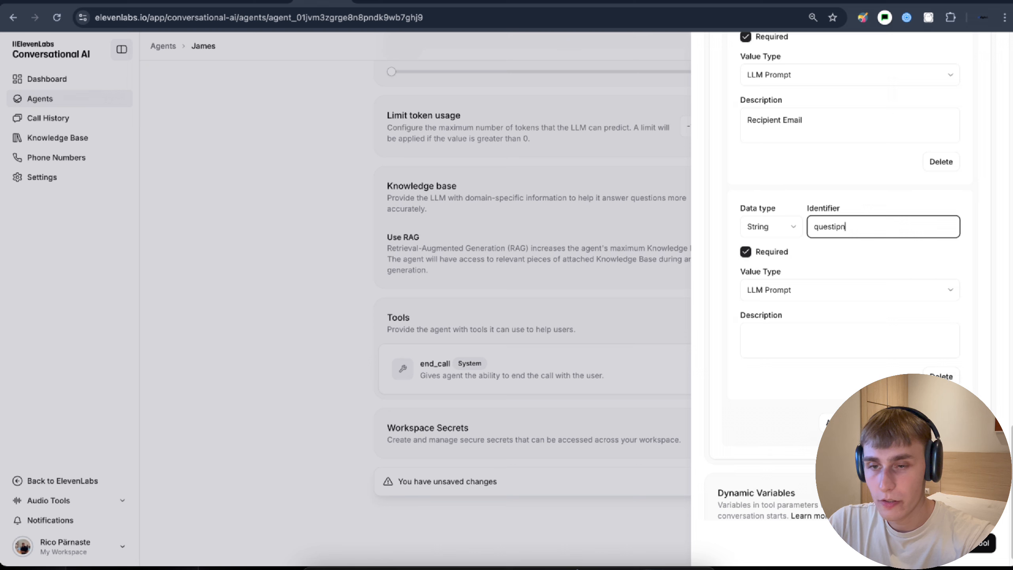
pyautogui.click(782, 334)
pyautogui.write('Questio')
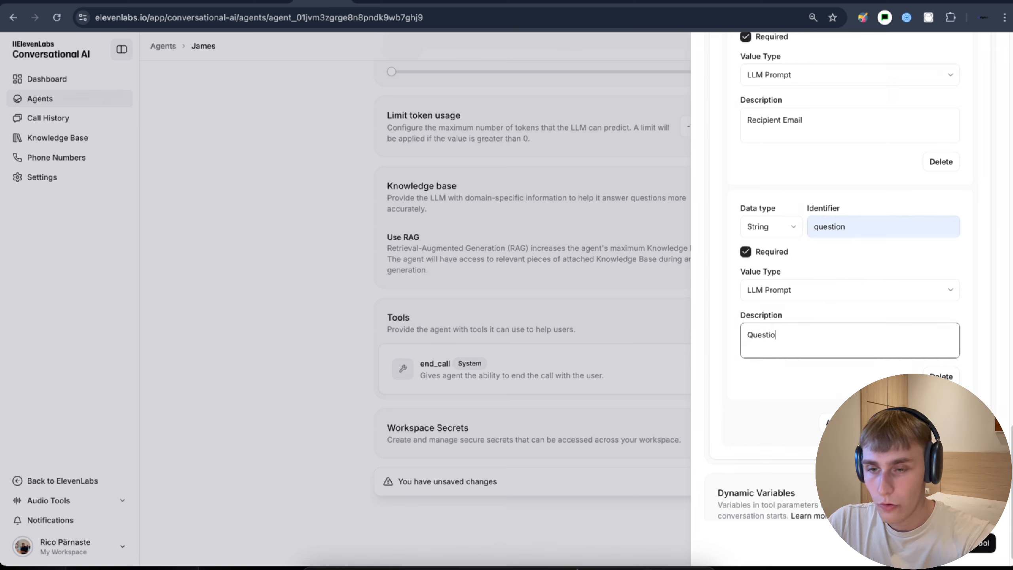
pyautogui.write('n from the user')
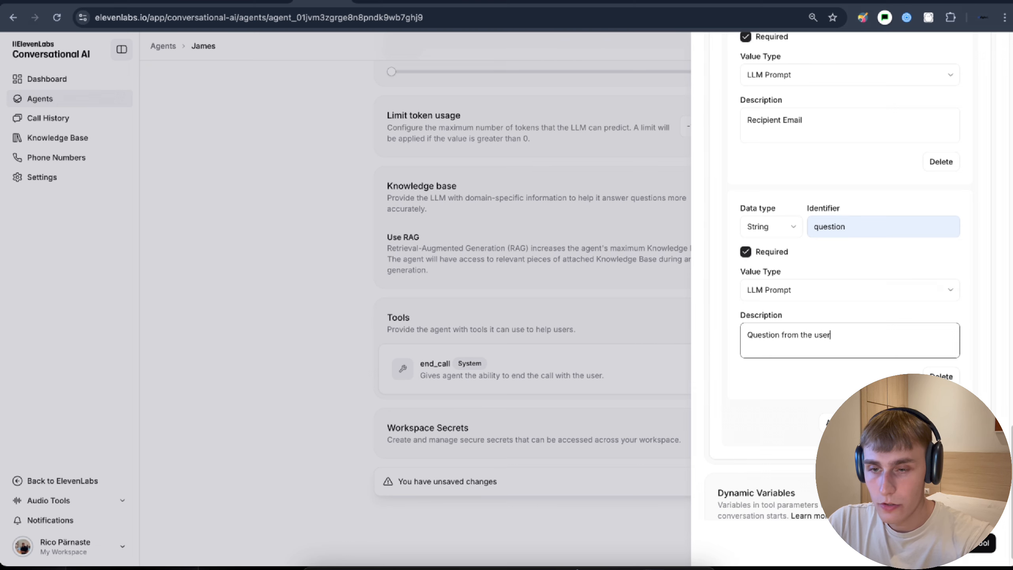
# - Add the n8ntest tool to the James agent and save the agent
pyautogui.scroll(-1, 919, 495)
pyautogui.click(974, 543)
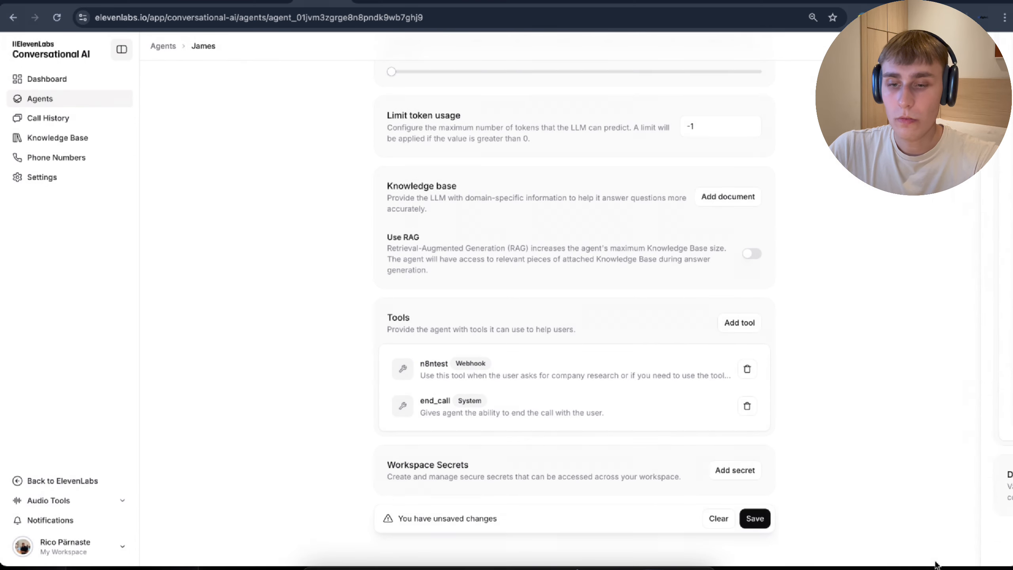
pyautogui.click(754, 519)
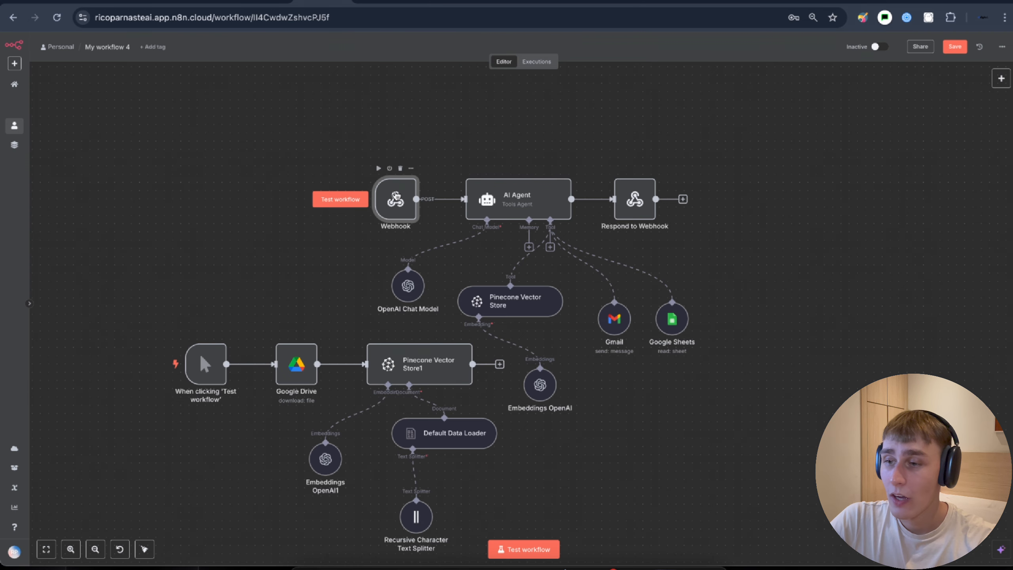
pyautogui.doubleClick(403, 195)
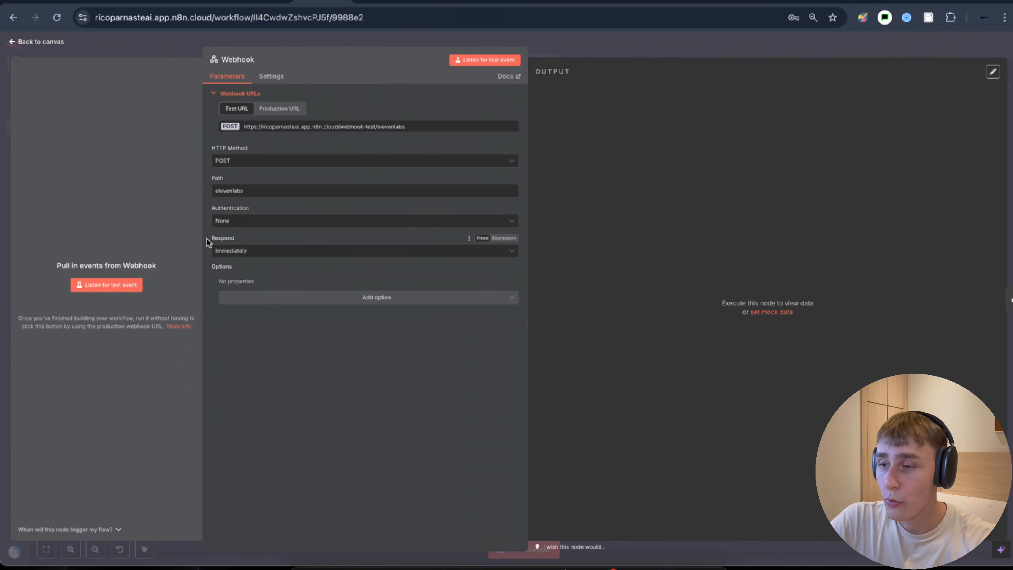
# - Set the Webhook's Respond option to "Using 'Respond to Webhook' Node"
pyautogui.click(232, 255)
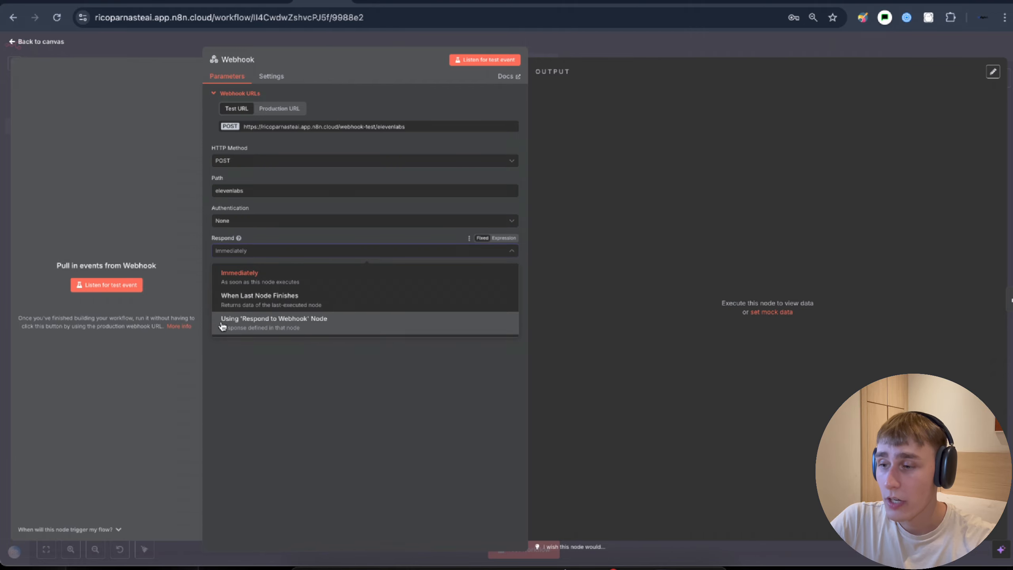
pyautogui.click(311, 322)
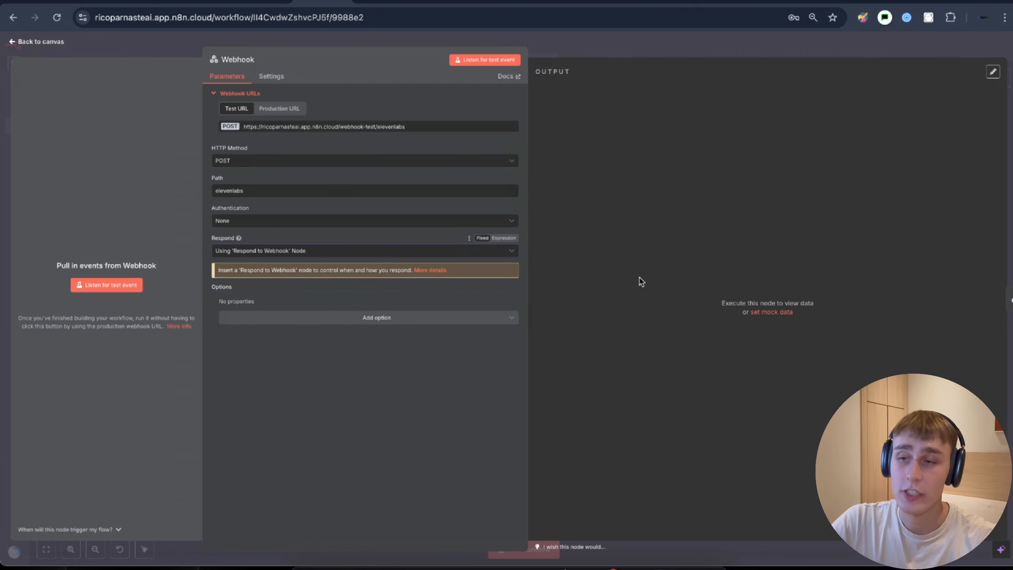
pyautogui.click(583, 55)
pyautogui.hscroll(1, 488, 171)
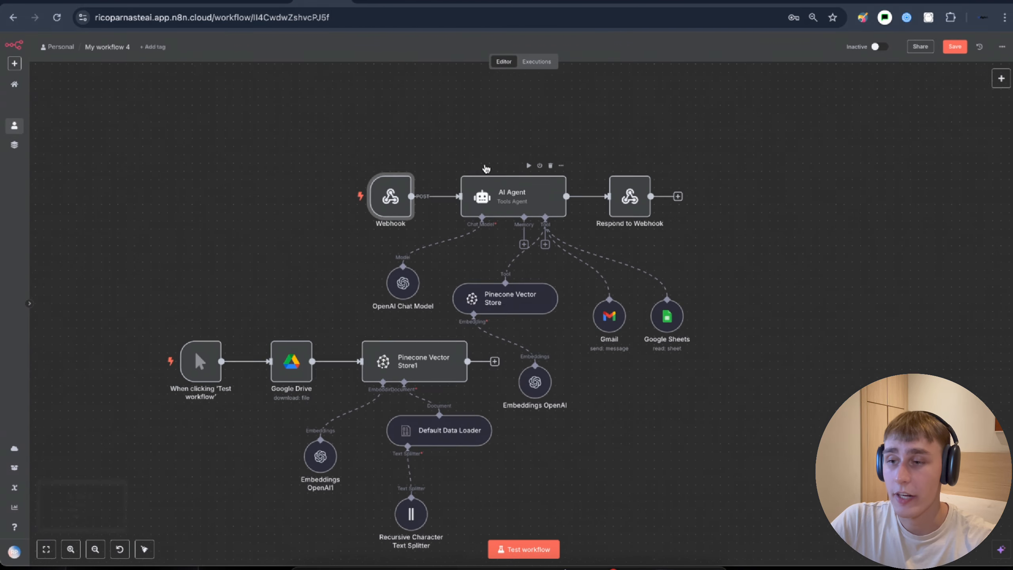
pyautogui.click(501, 200)
# - Add an AI Agent system message: Pinecone for company info, Gmail to send email, Contacts for contacts
pyautogui.doubleClick(501, 199)
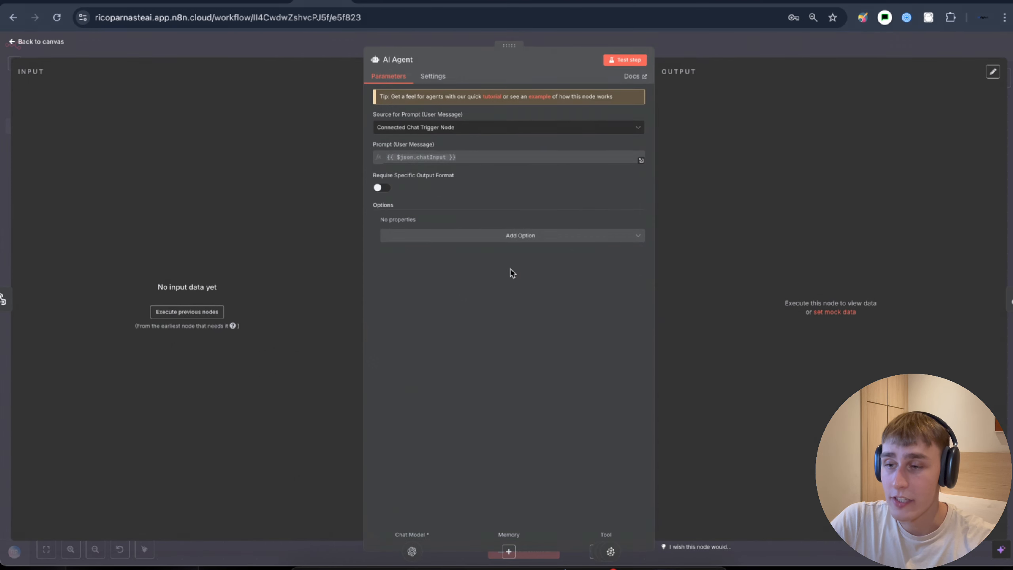
pyautogui.click(439, 240)
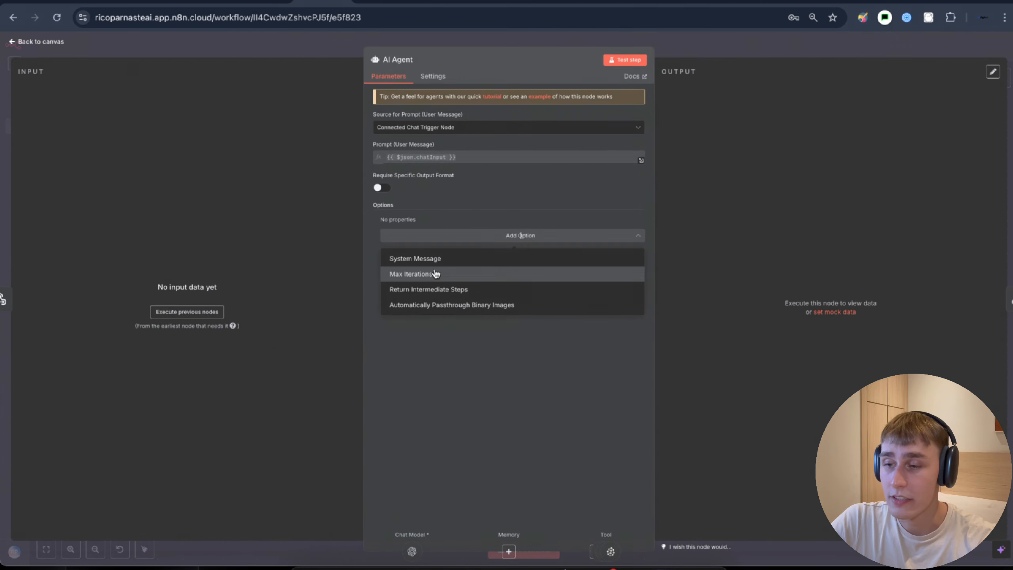
pyautogui.click(417, 257)
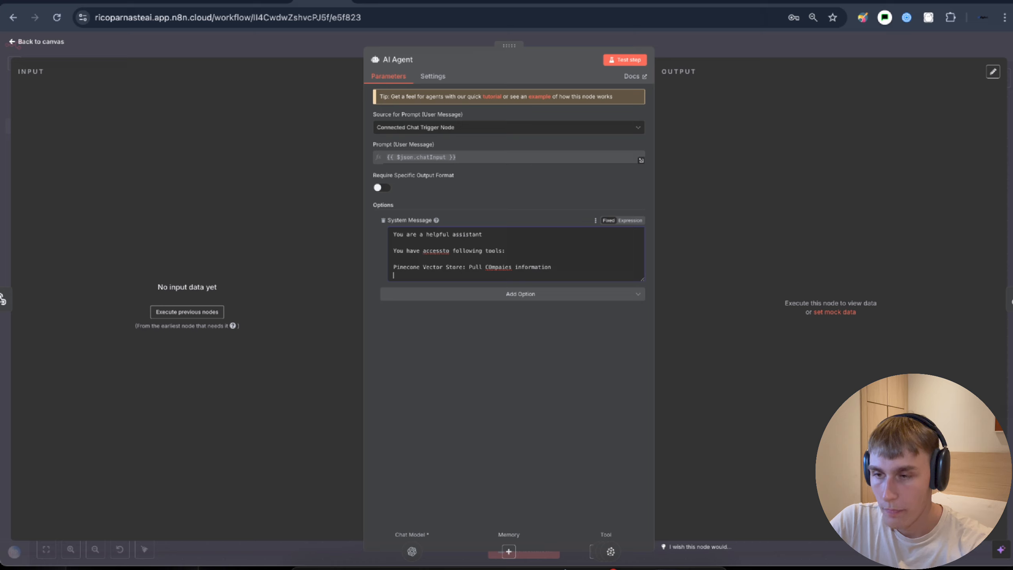
pyautogui.write('Gmail: To')
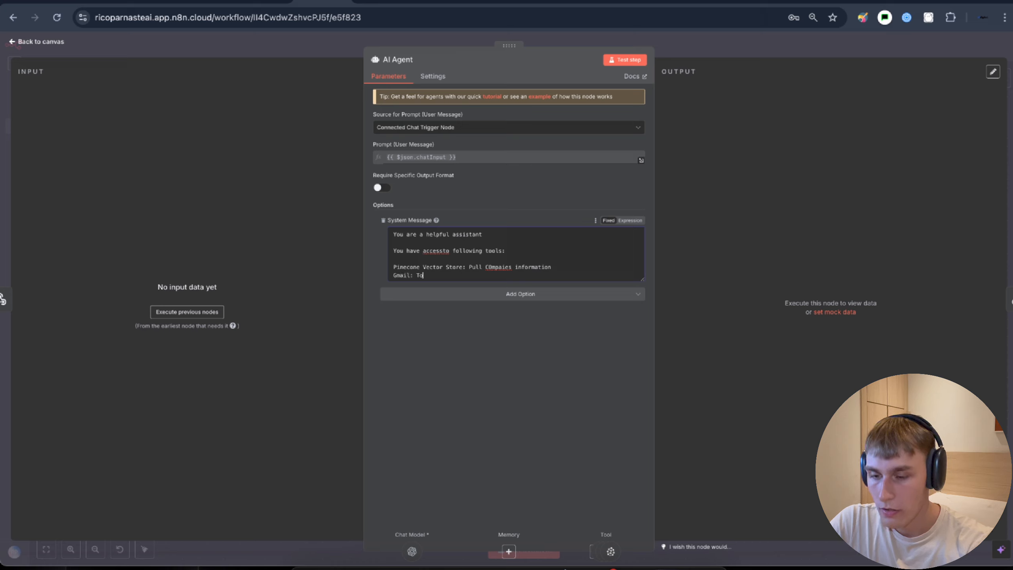
pyautogui.write(' send emai')
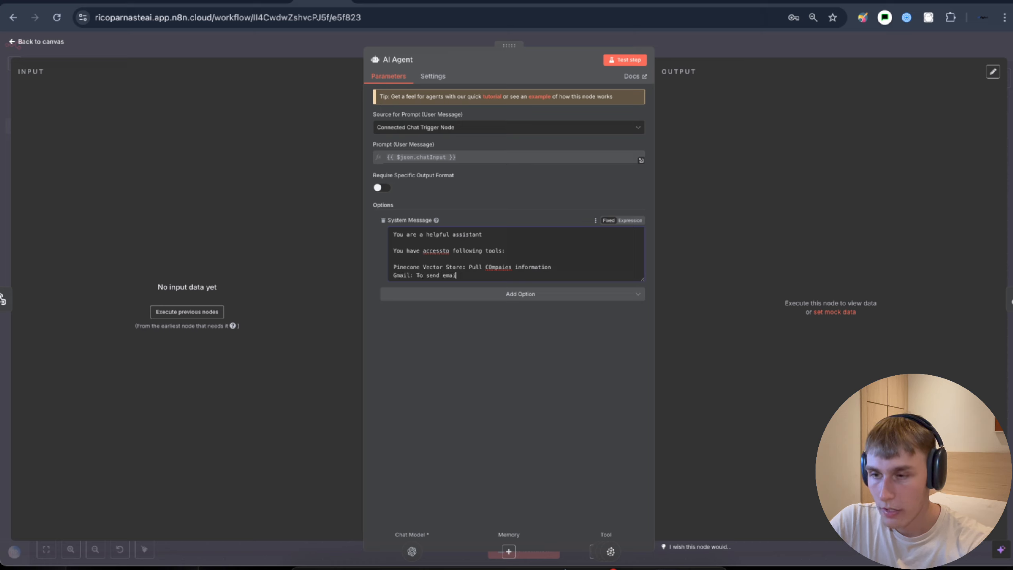
pyautogui.write('l')
pyautogui.press('Return')
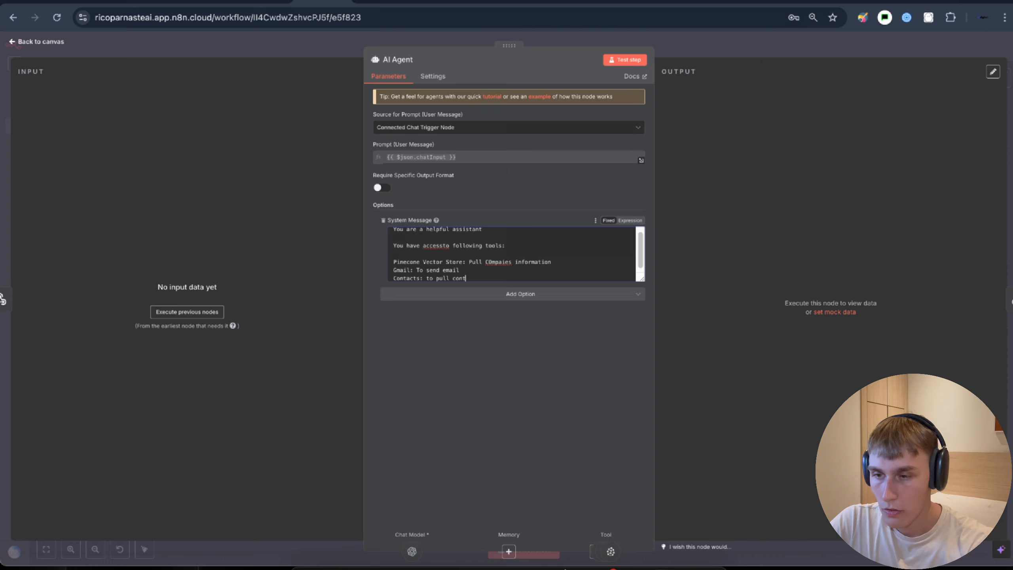
pyautogui.write('acts')
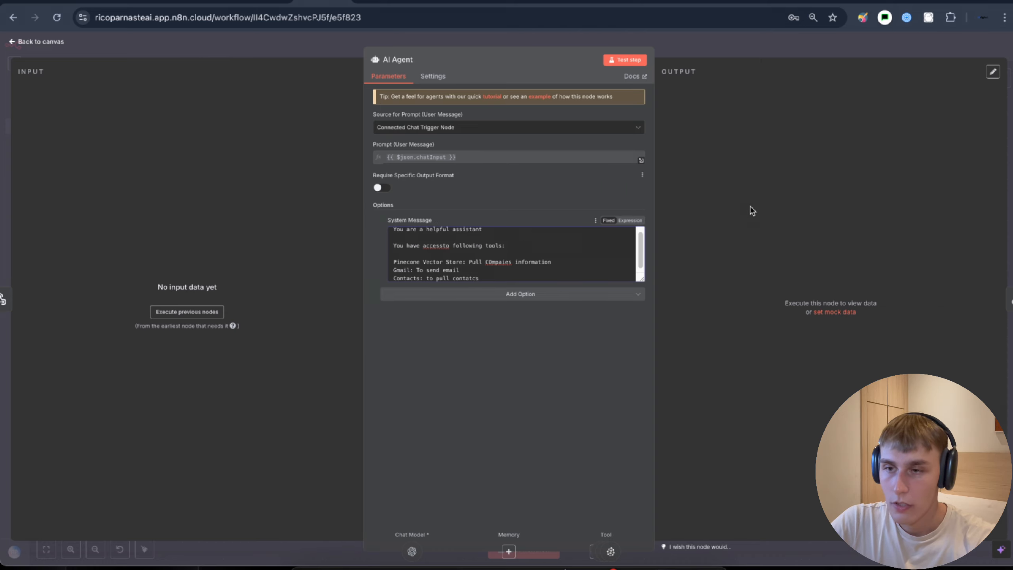
pyautogui.click(717, 54)
# - Rename the Google Sheets node to 'Contacts' and save the workflow with Ctrl+S
pyautogui.rightClick(657, 321)
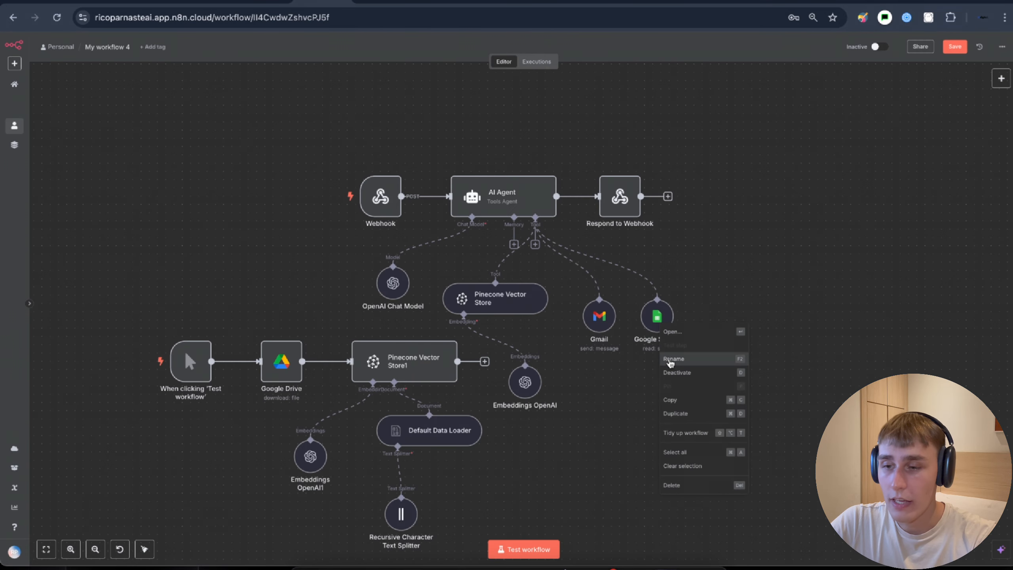
pyautogui.click(672, 368)
pyautogui.write('Contan')
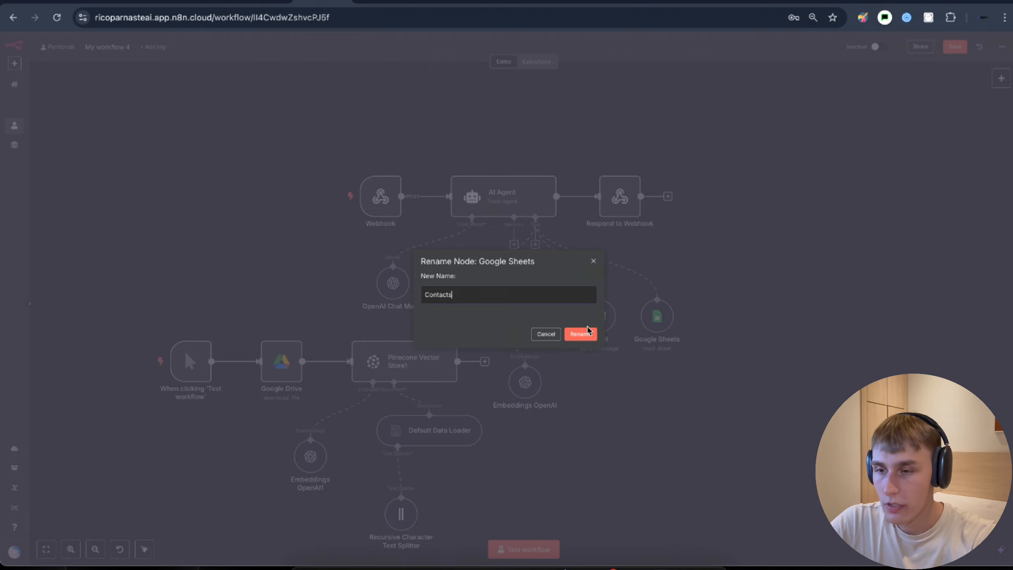
pyautogui.click(593, 336)
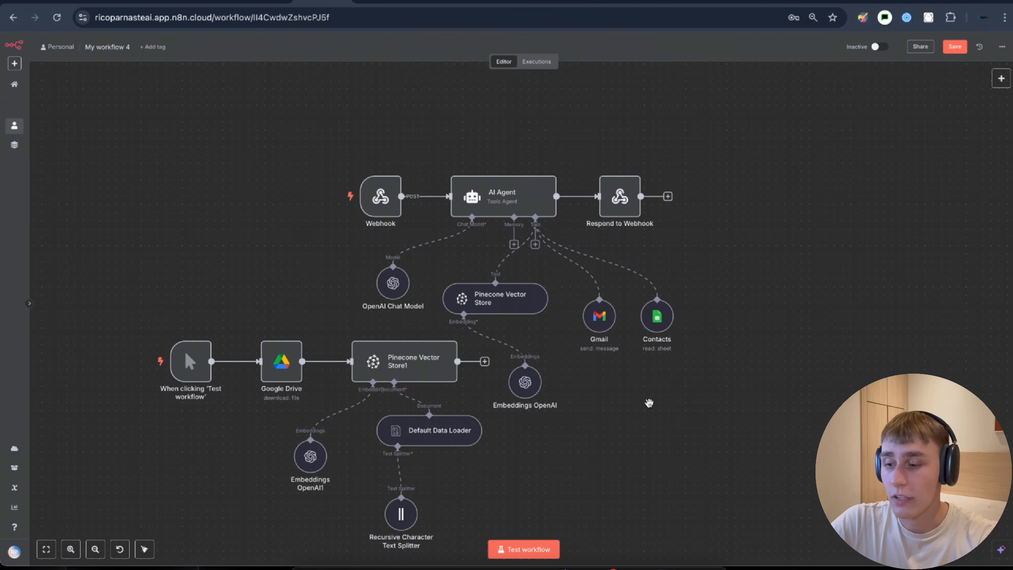
pyautogui.hotkey('ctrl', 's')
pyautogui.moveTo(649, 402); pyautogui.dragTo(697, 368)
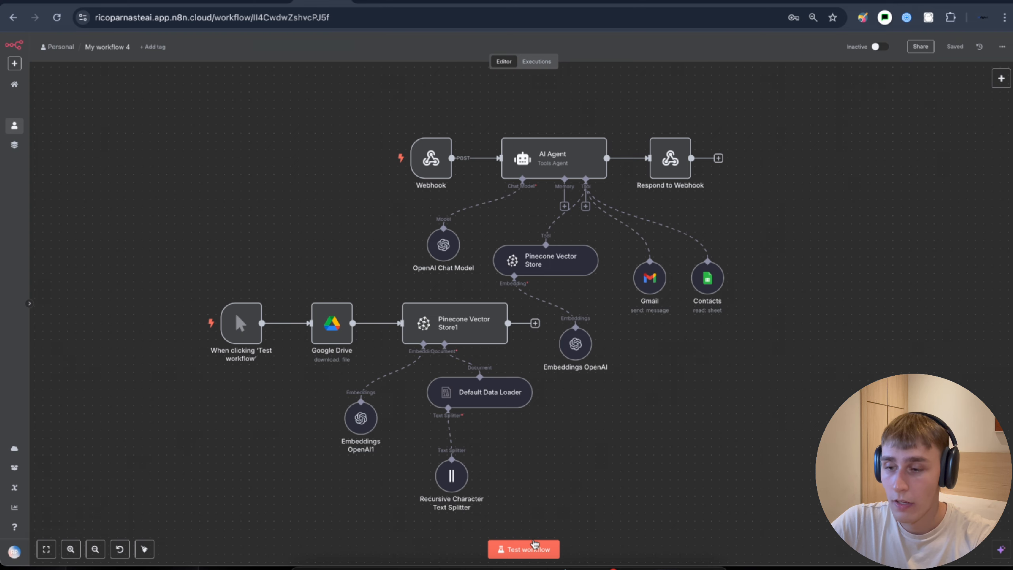
# - Start a test run and hold a live voice call with the ElevenLabs agent while the workflow executes
pyautogui.click(515, 551)
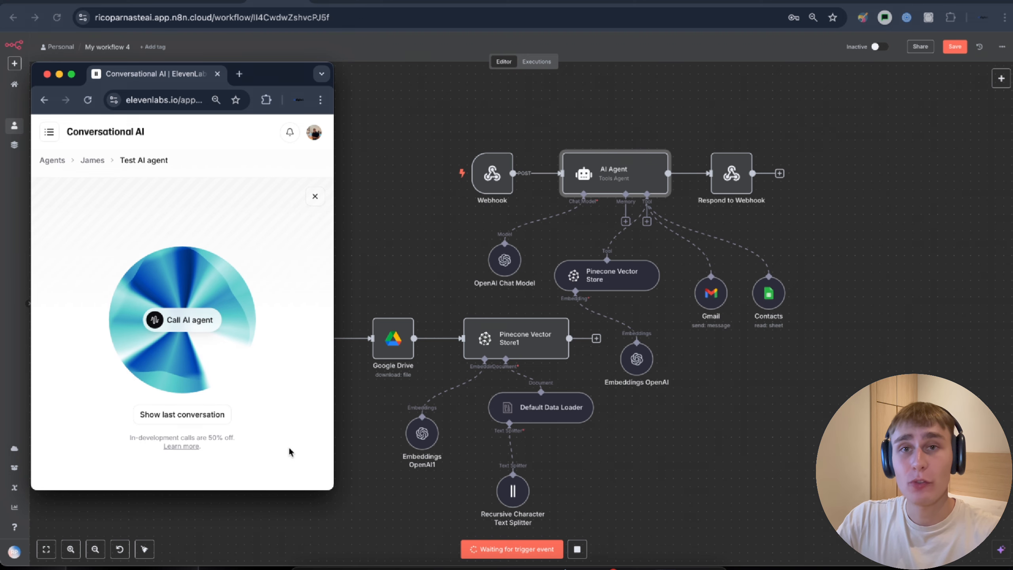
pyautogui.click(171, 318)
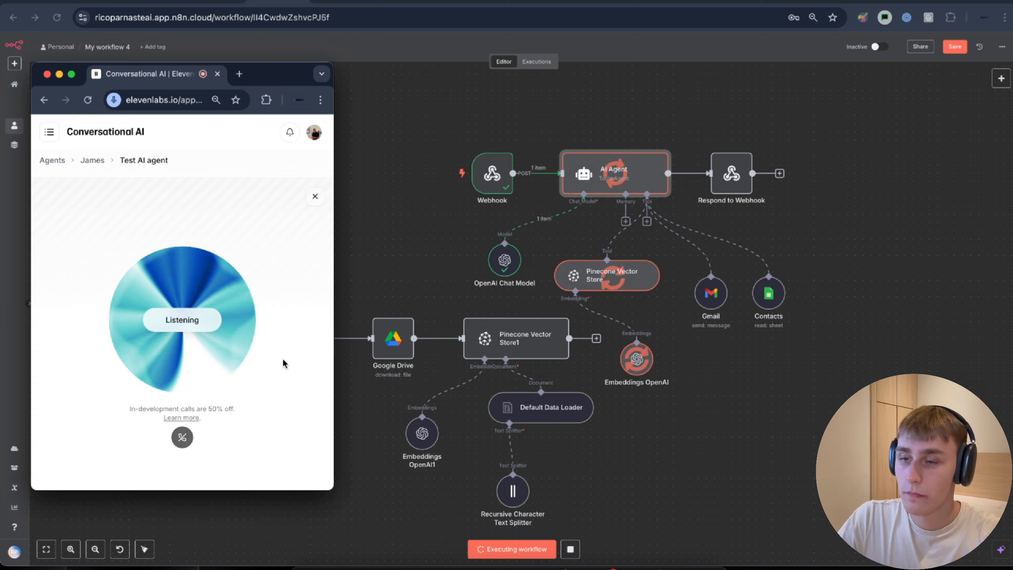
pyautogui.moveTo(667, 319); pyautogui.dragTo(581, 335)
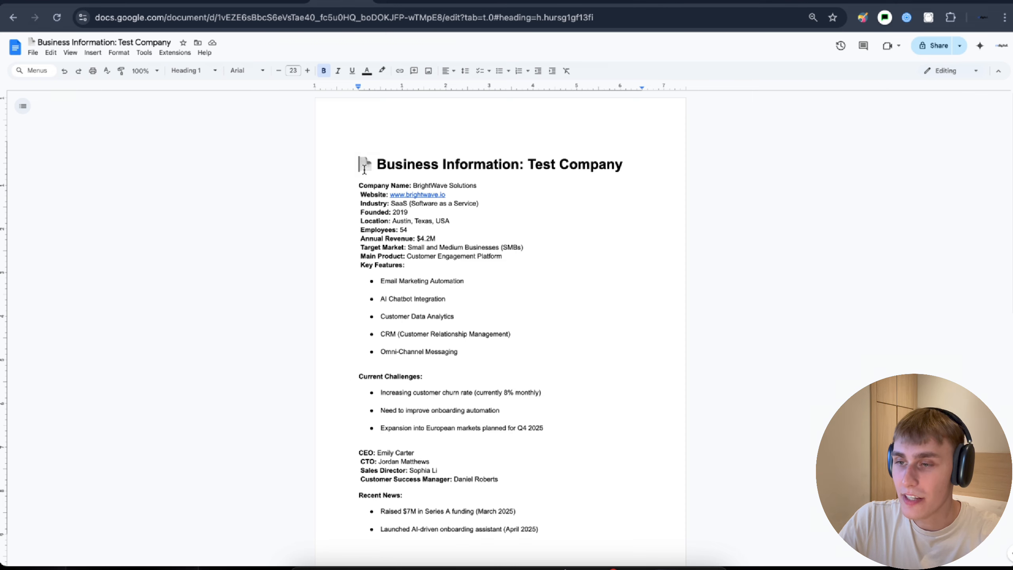
# - Highlight the source document's title heading and annual revenue figure
pyautogui.moveTo(358, 161); pyautogui.dragTo(536, 177)
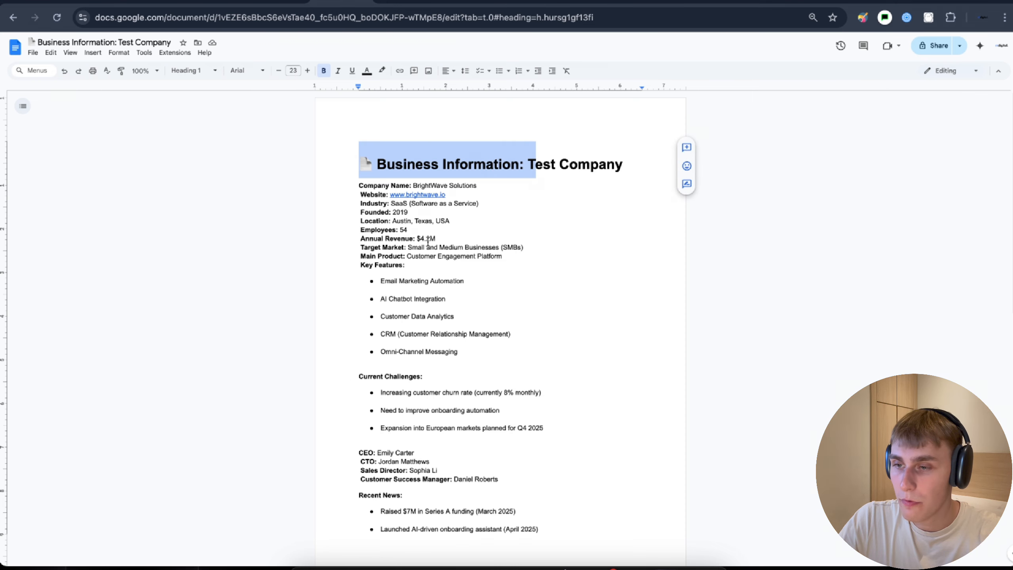
pyautogui.moveTo(418, 239); pyautogui.dragTo(435, 239)
pyautogui.keyDown('shift'); pyautogui.click(354, 238); pyautogui.keyUp('shift')
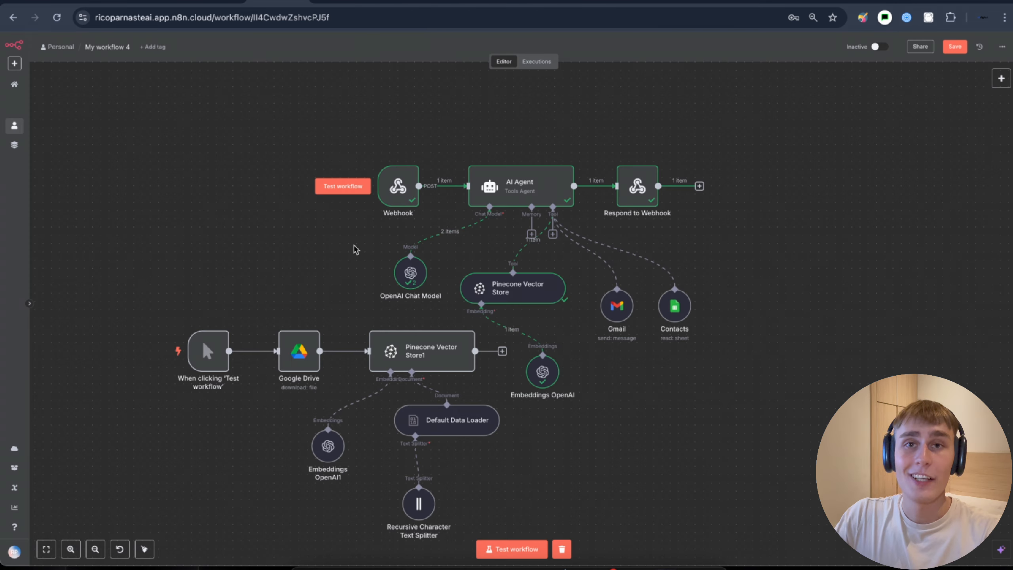